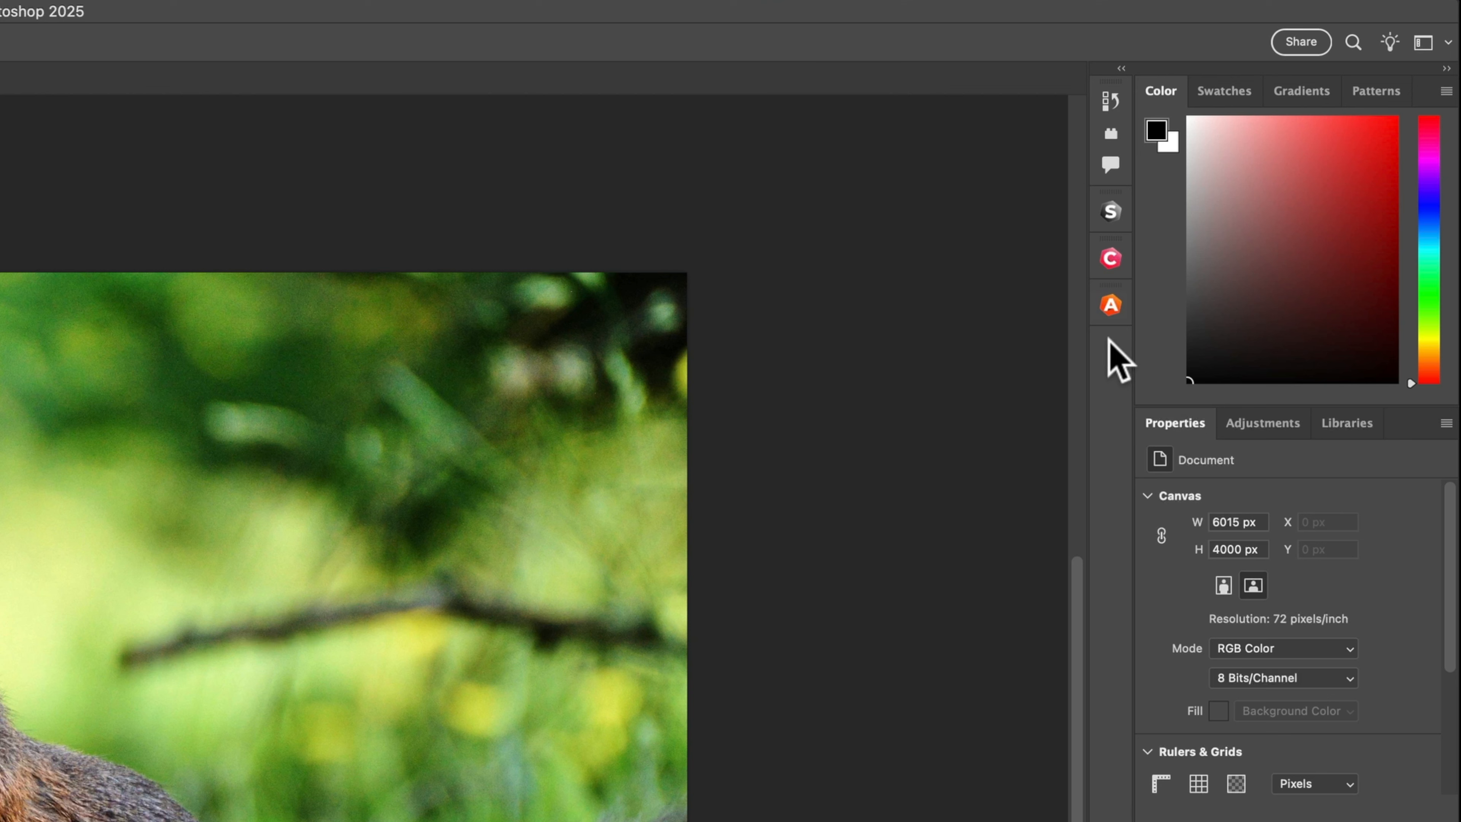
Add the Nik 8 HDR Efex panel from the installed Nik Collection 8 plugins and collapse it
left_click(1110, 103)
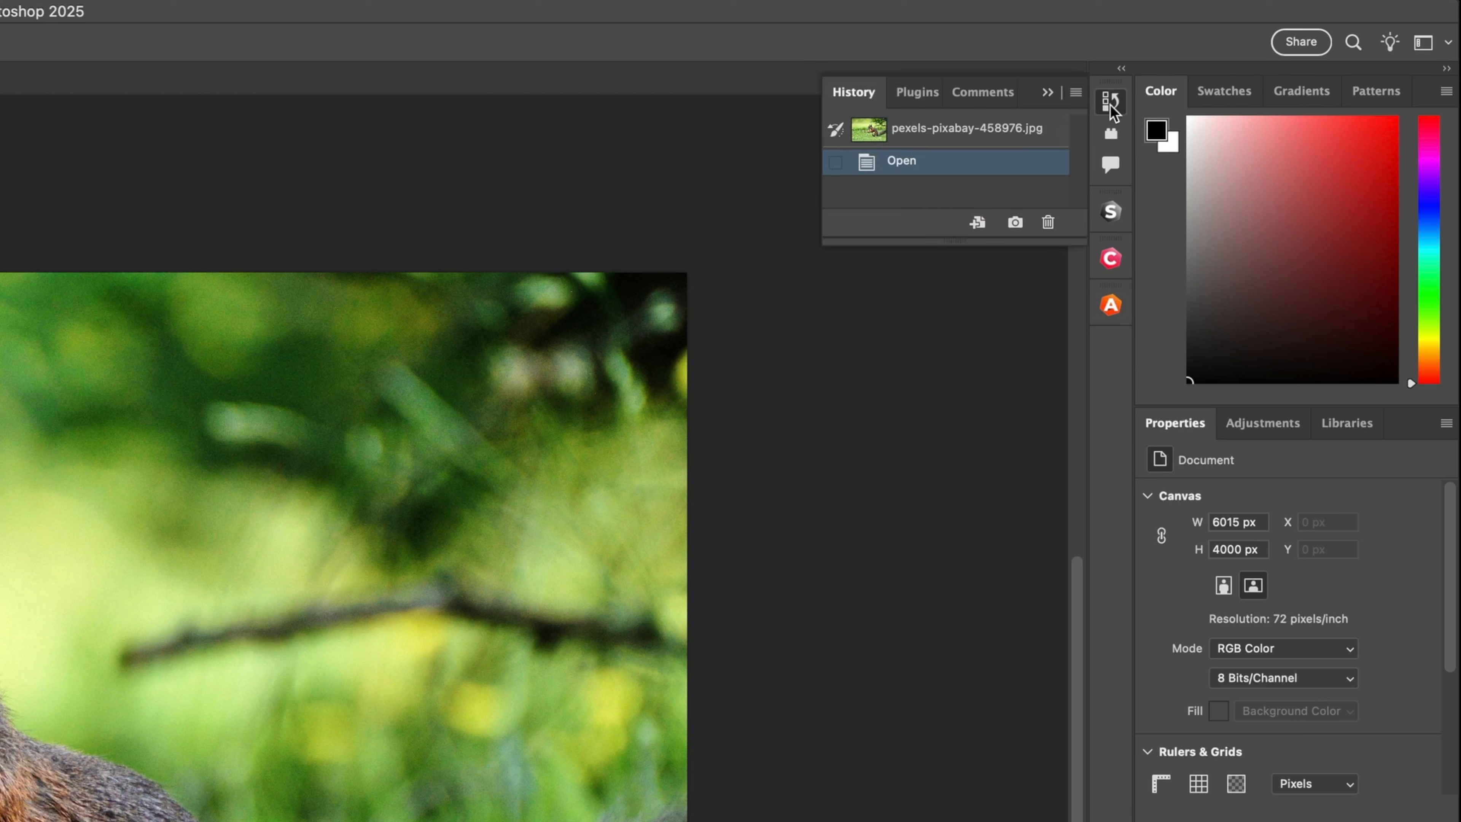
left_click(920, 94)
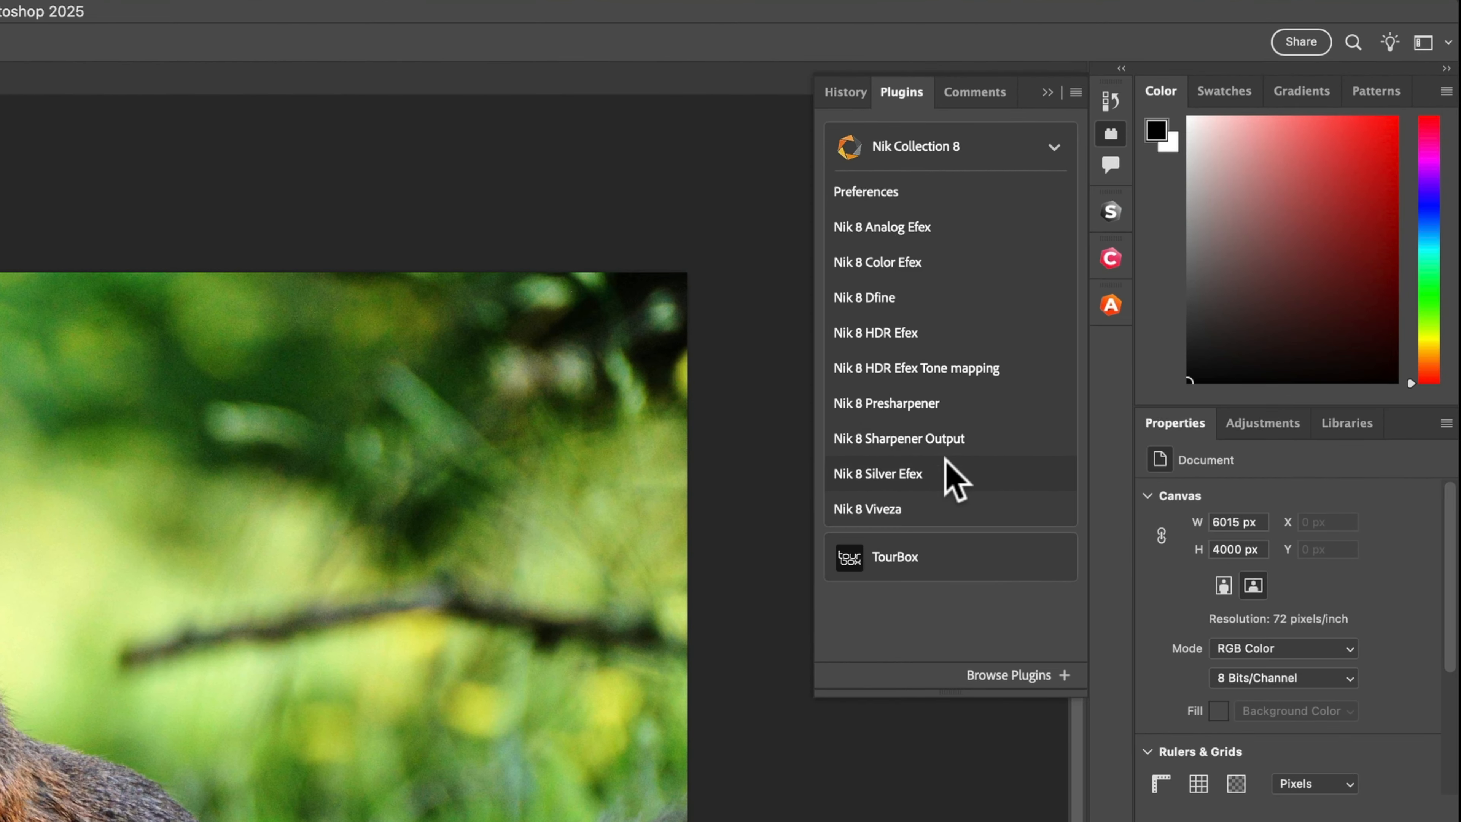
left_click(890, 334)
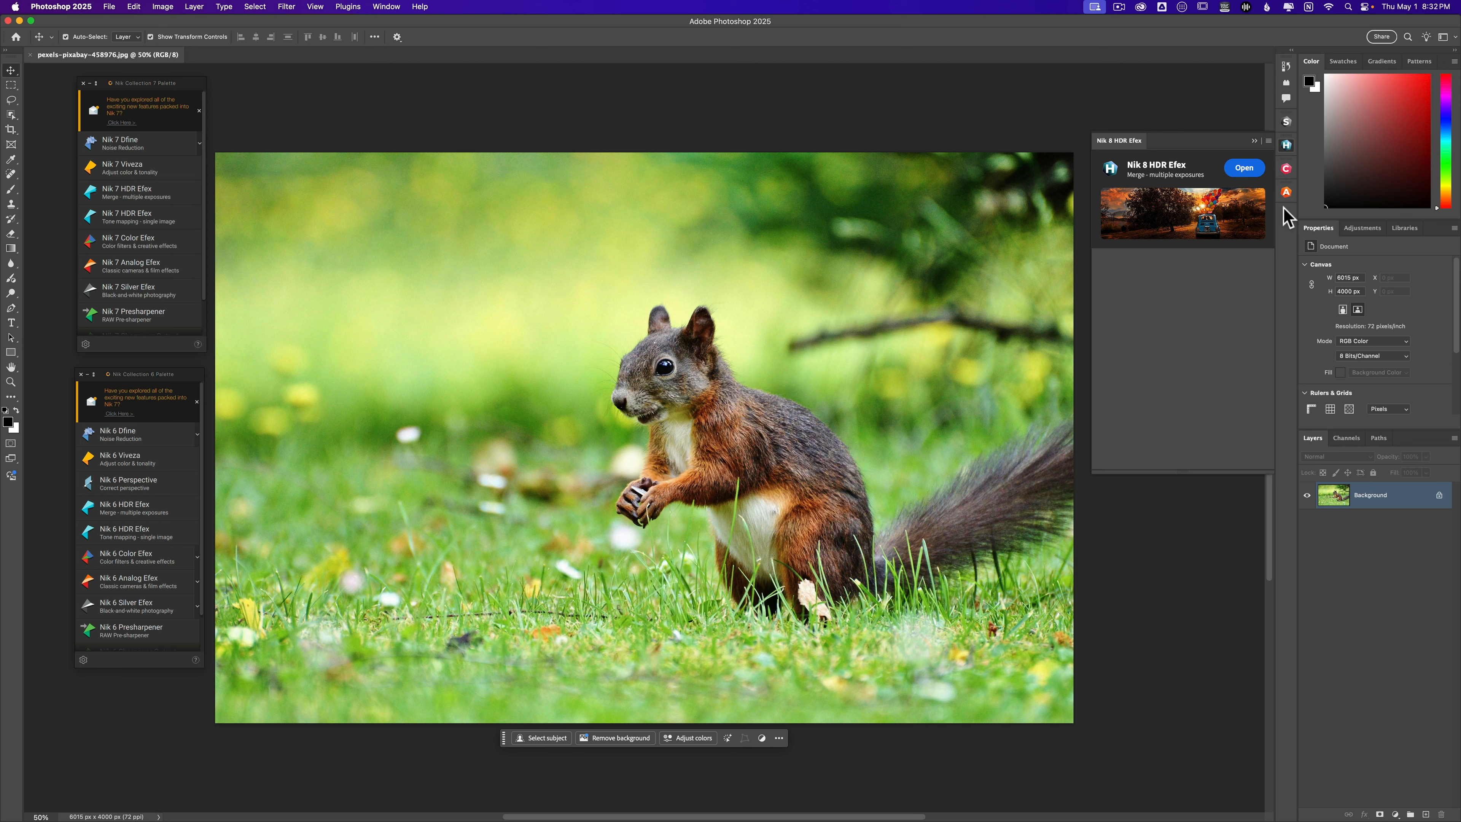
left_click(1254, 140)
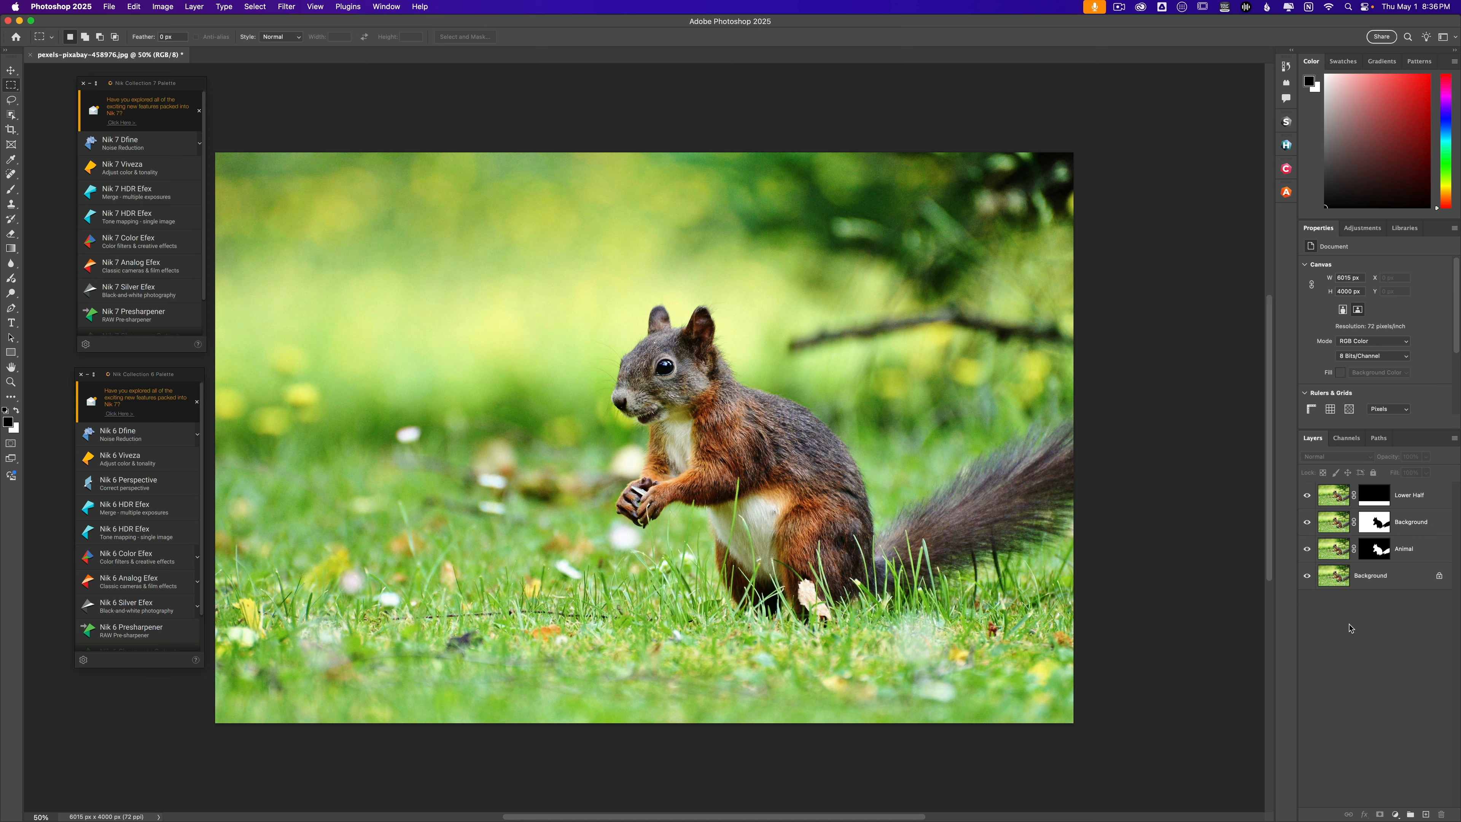
left_click(1337, 550)
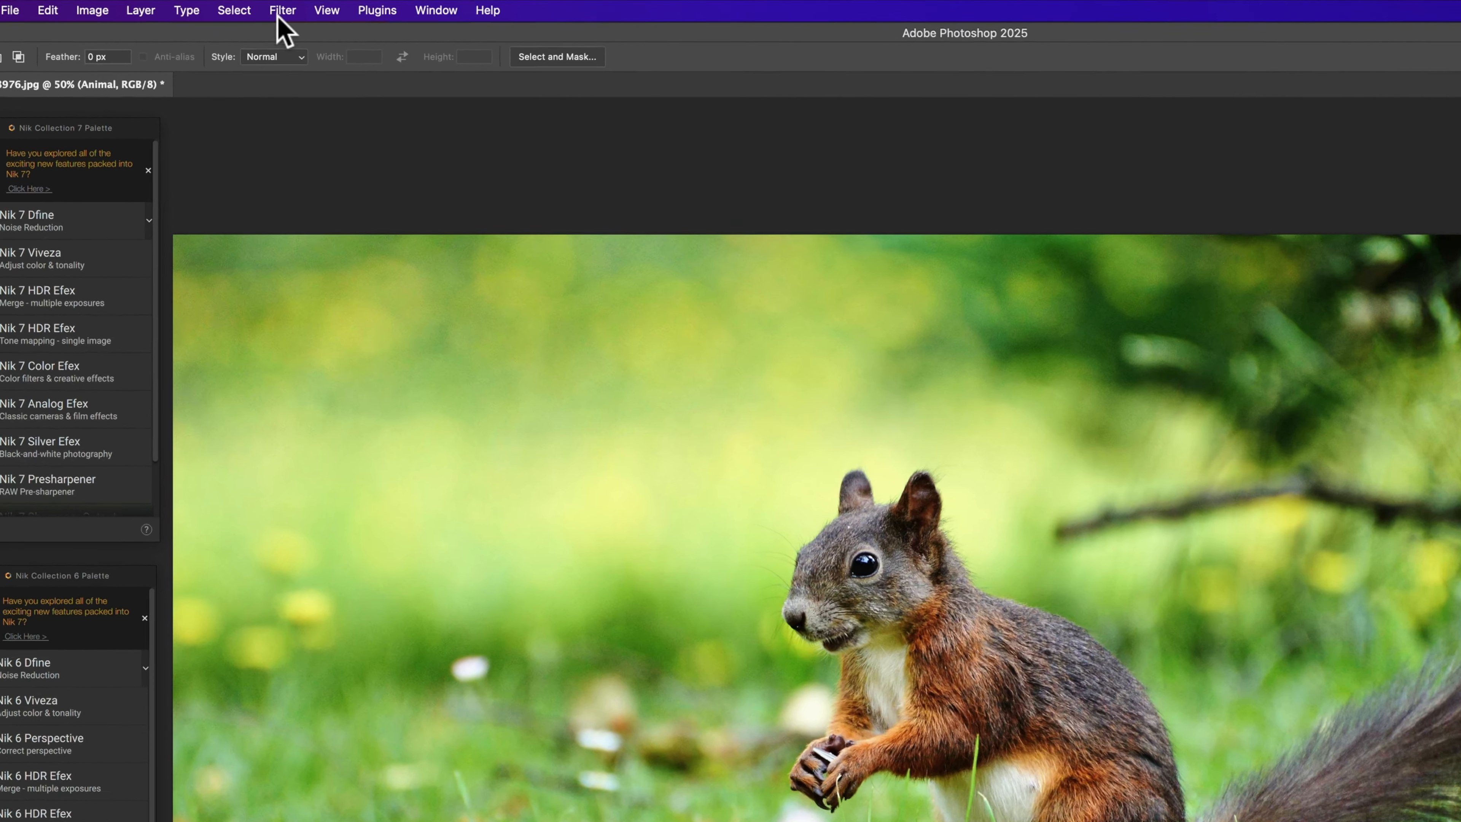
left_click(286, 7)
mouse_move(416, 600)
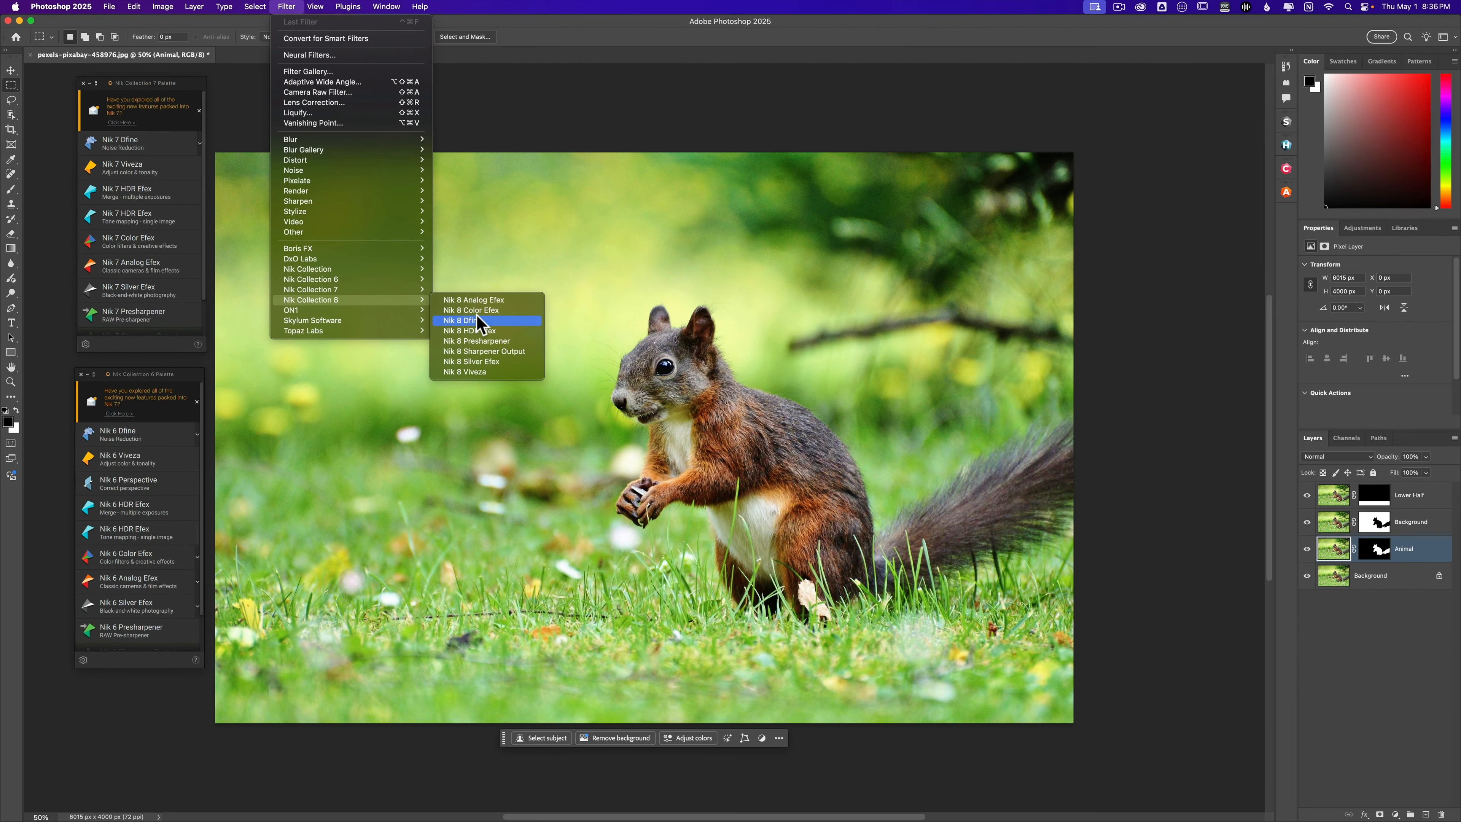
left_click(615, 546)
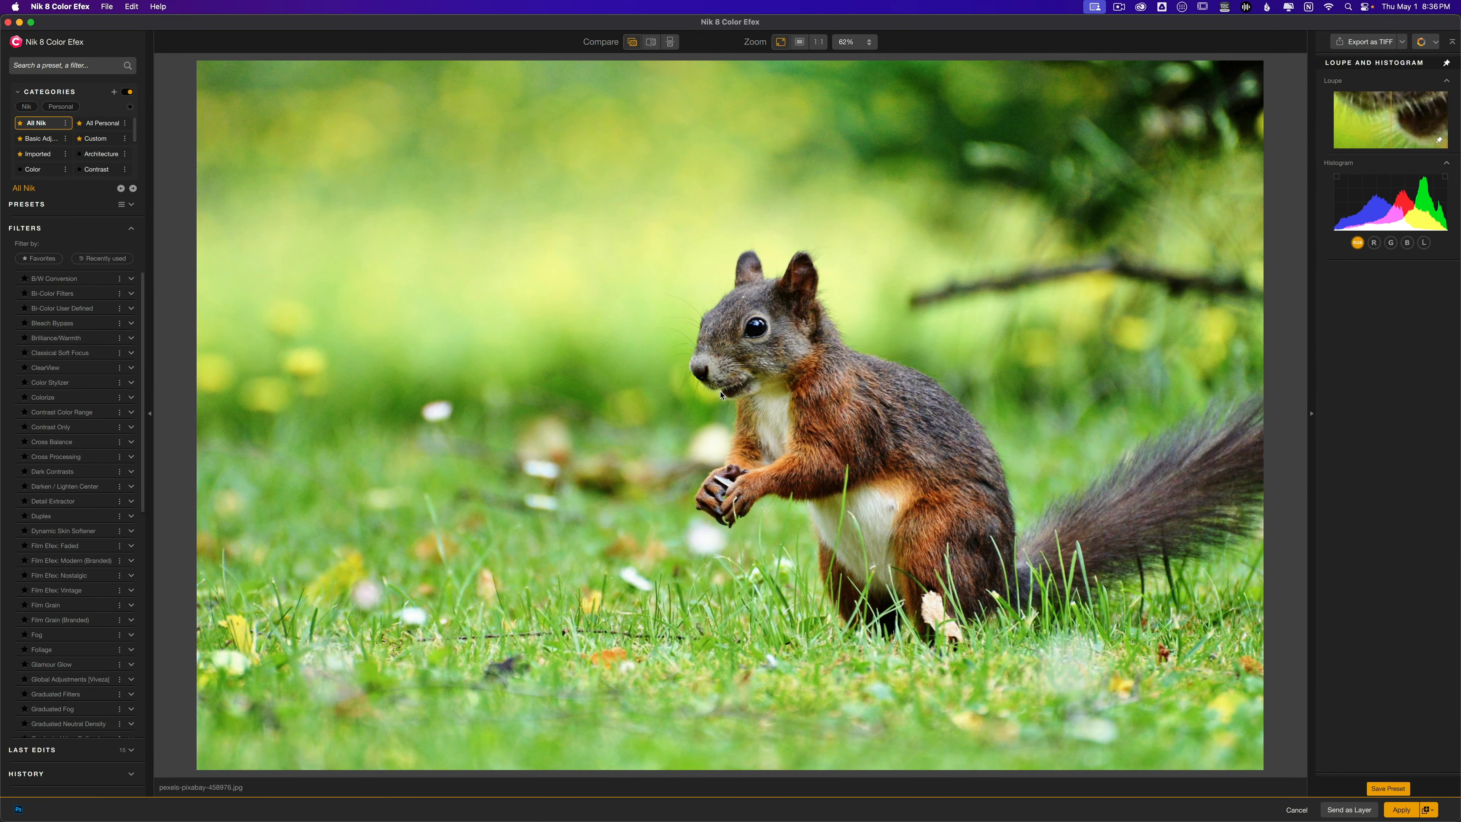
left_click(1298, 810)
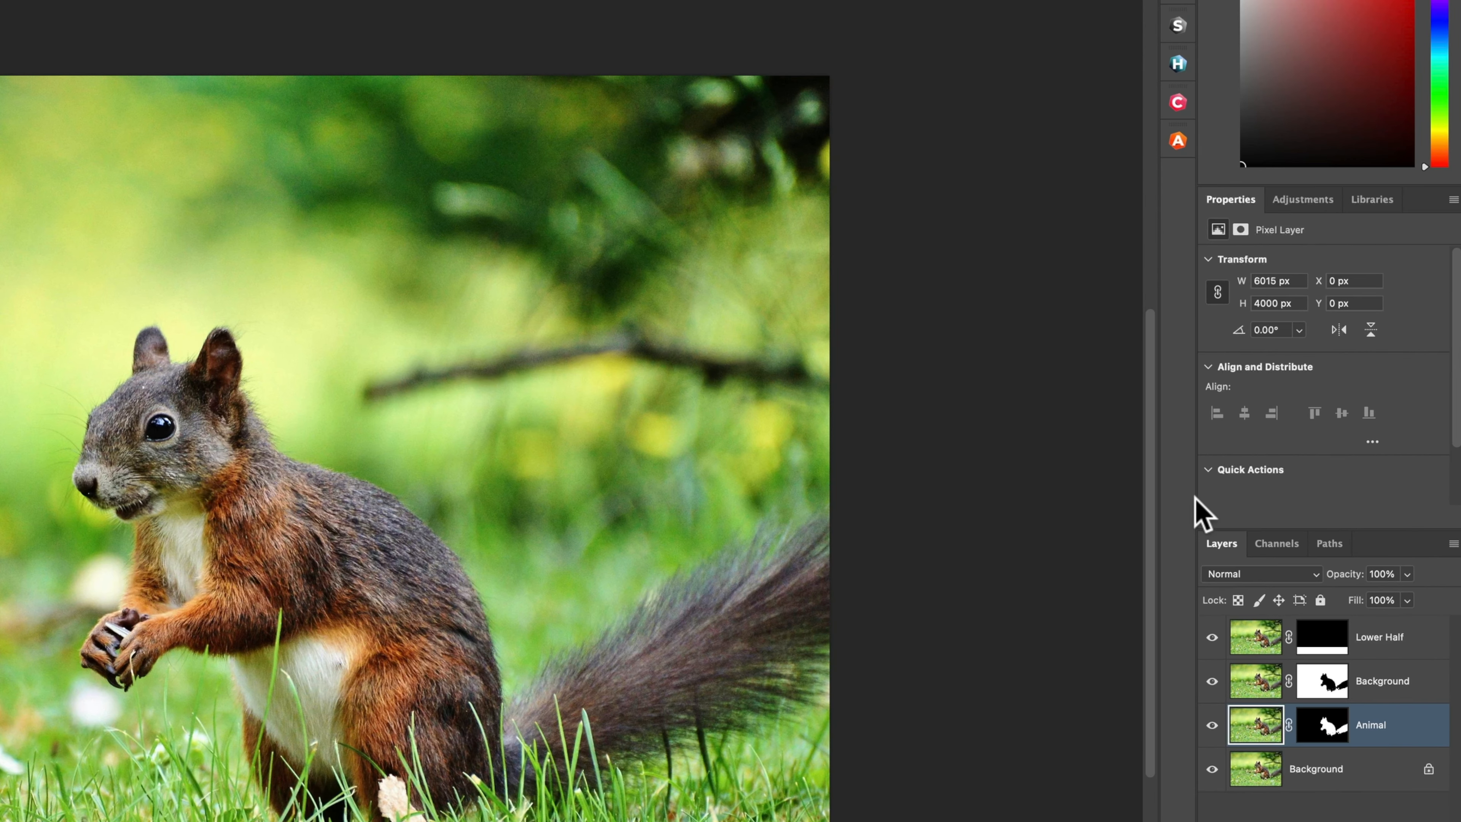
Open the image in Nik 8 Color Efex with the Animal, Background and Lower Half masks all included
left_click(1177, 105)
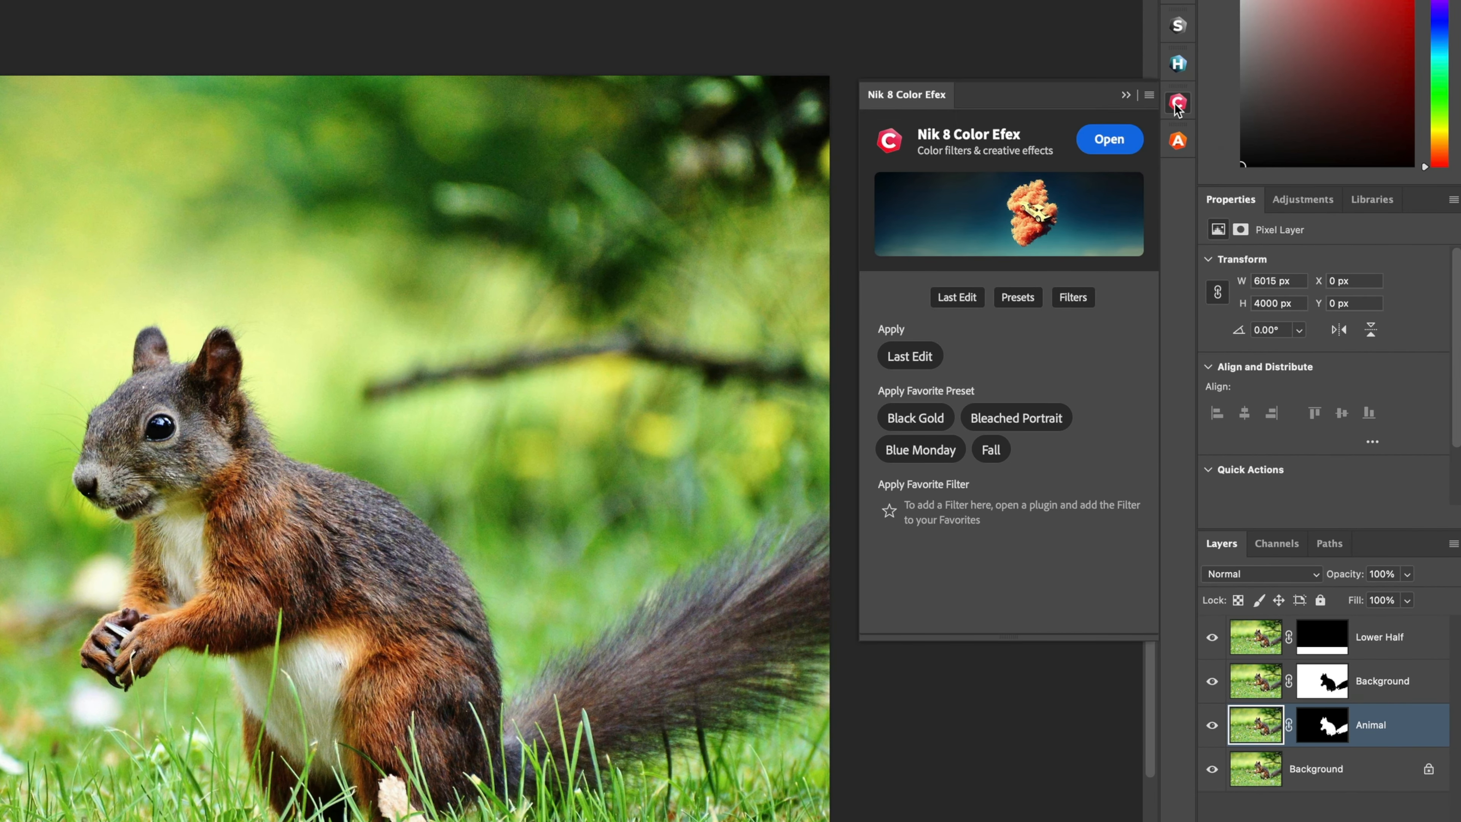
left_click(1113, 146)
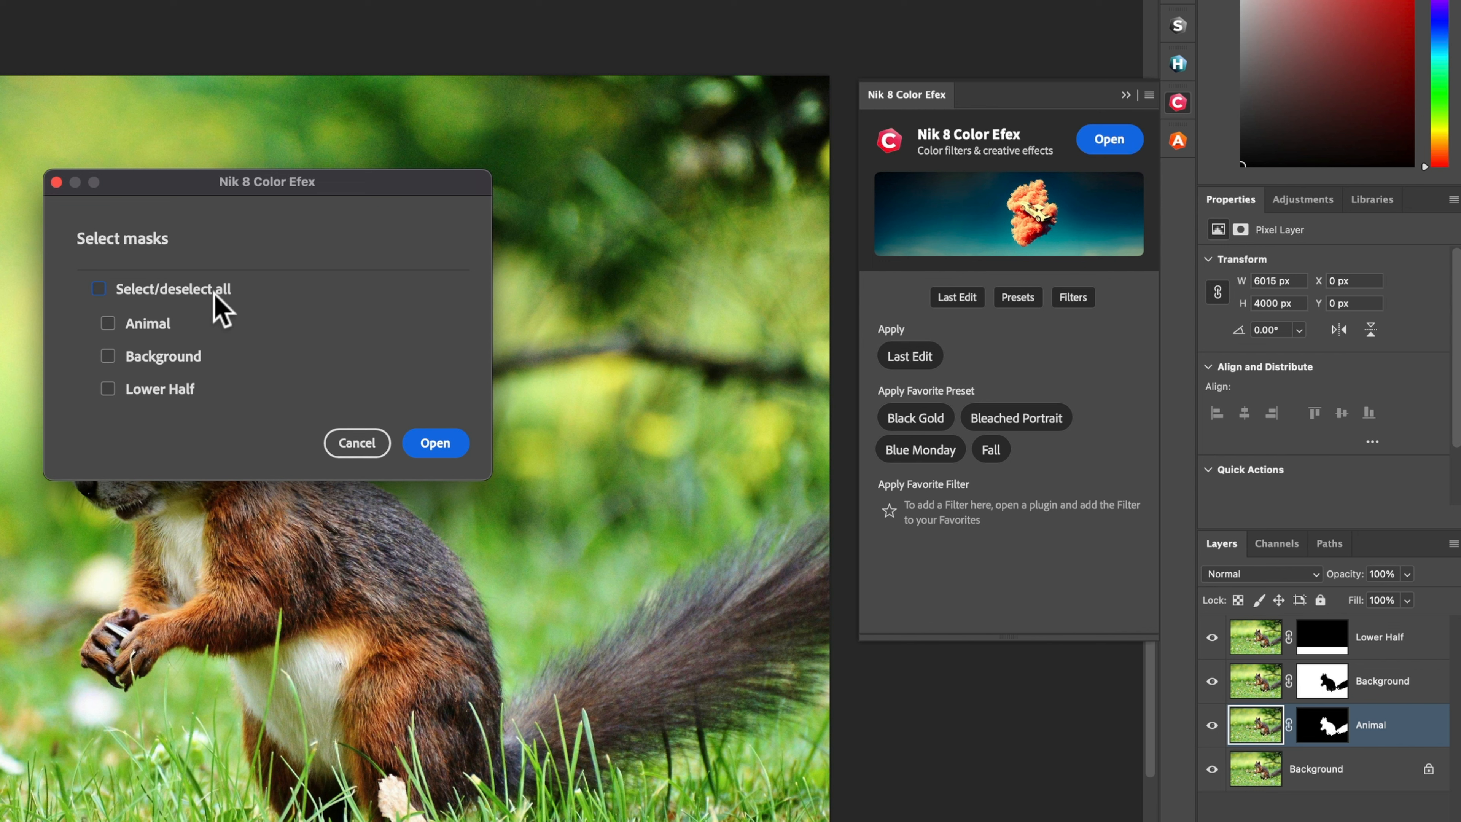
left_click(102, 287)
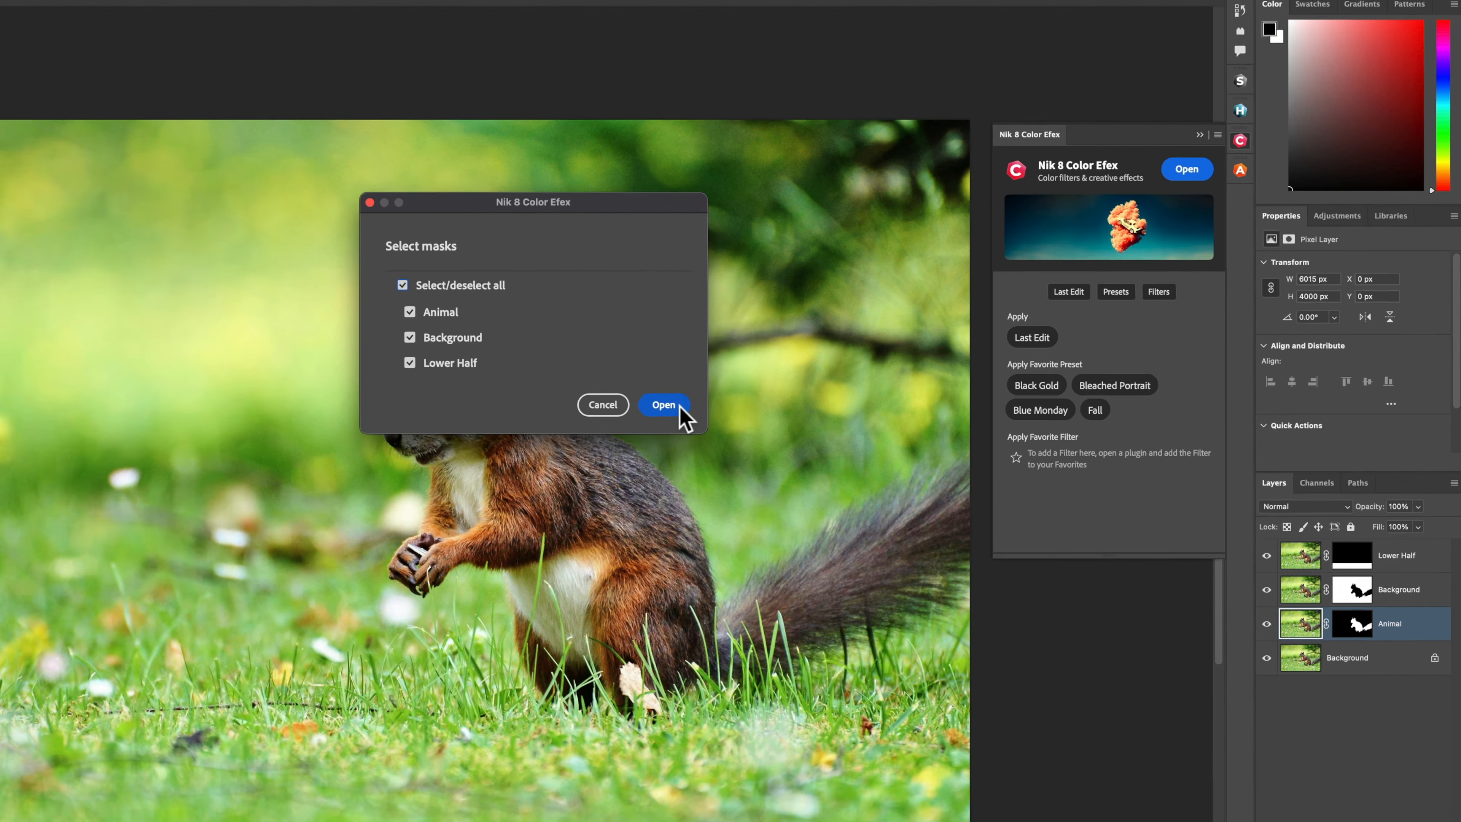
left_click(435, 442)
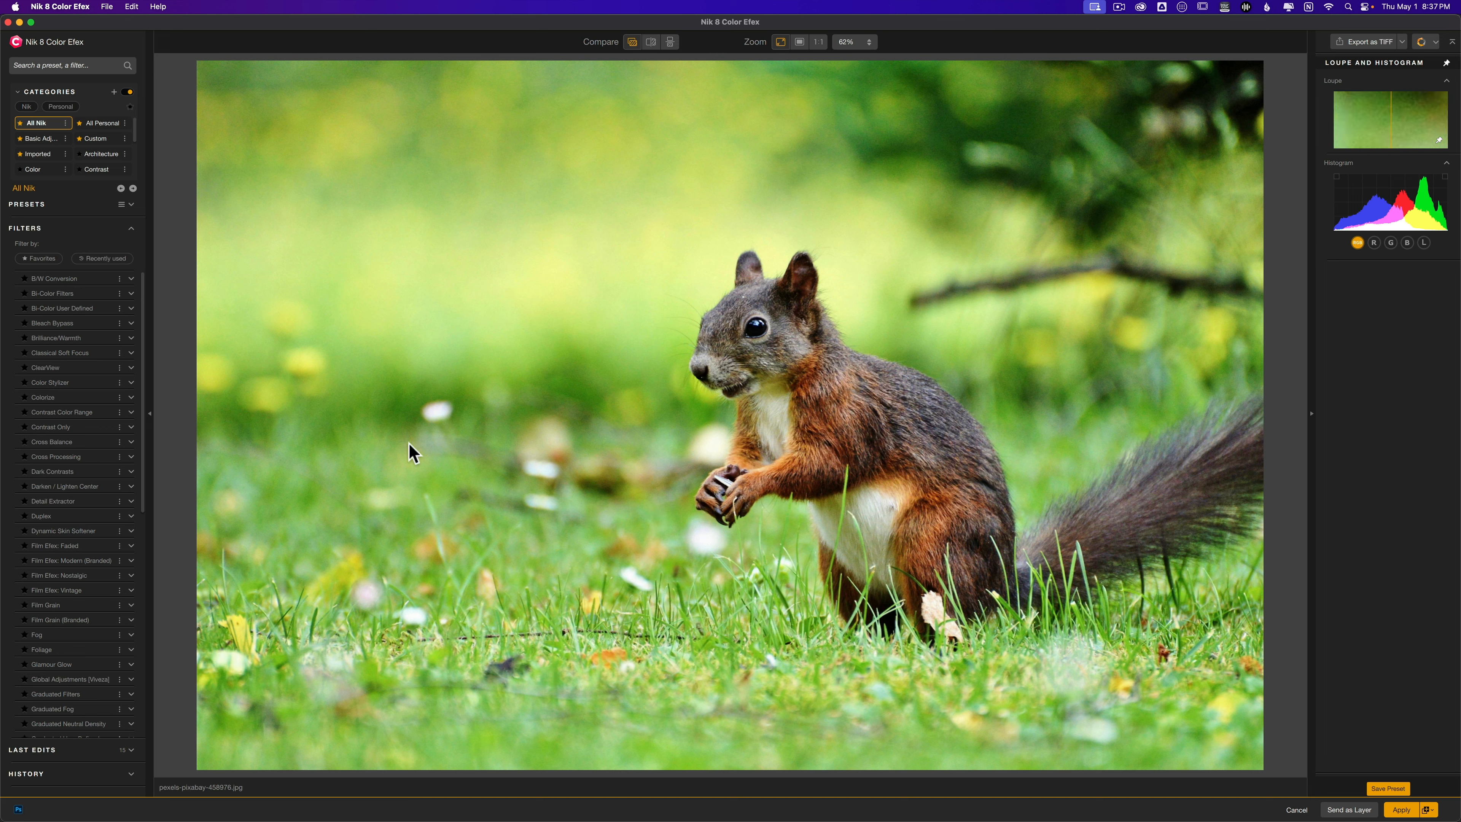
Add the B/W Conversion filter and import the PS Background mask into its local adjustments
left_click(108, 278)
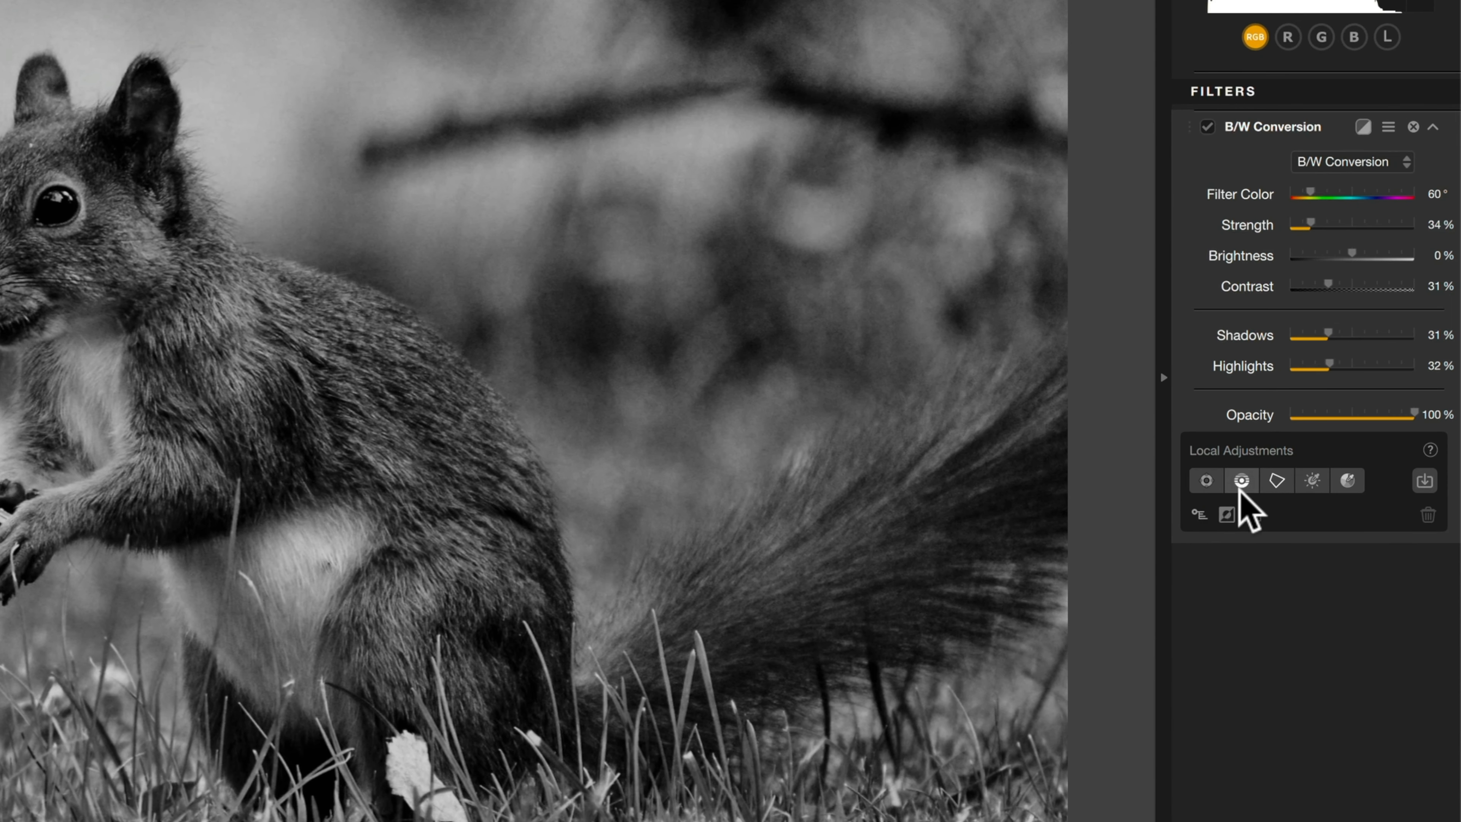
left_click(1425, 481)
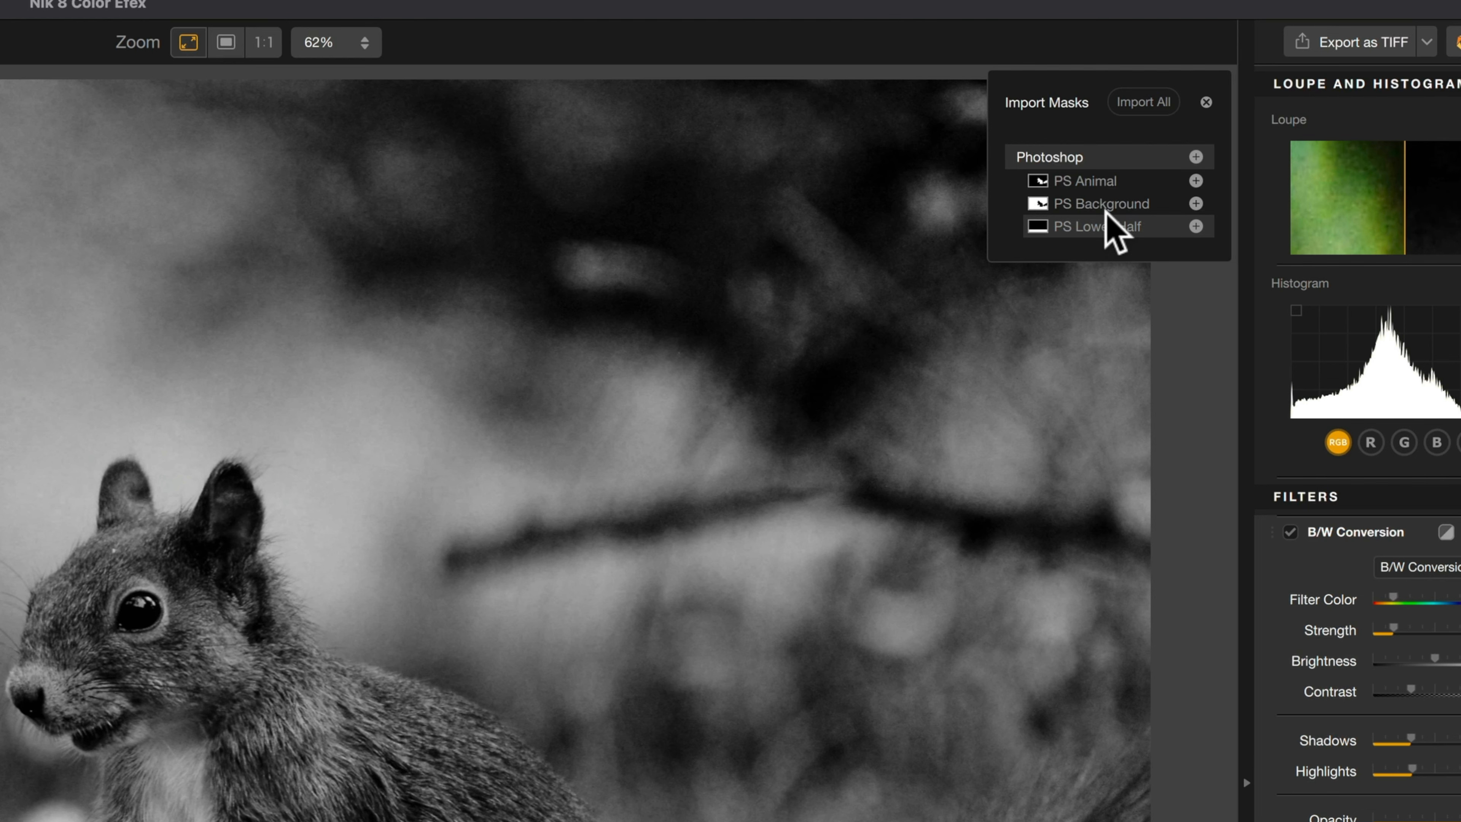
left_click(1102, 201)
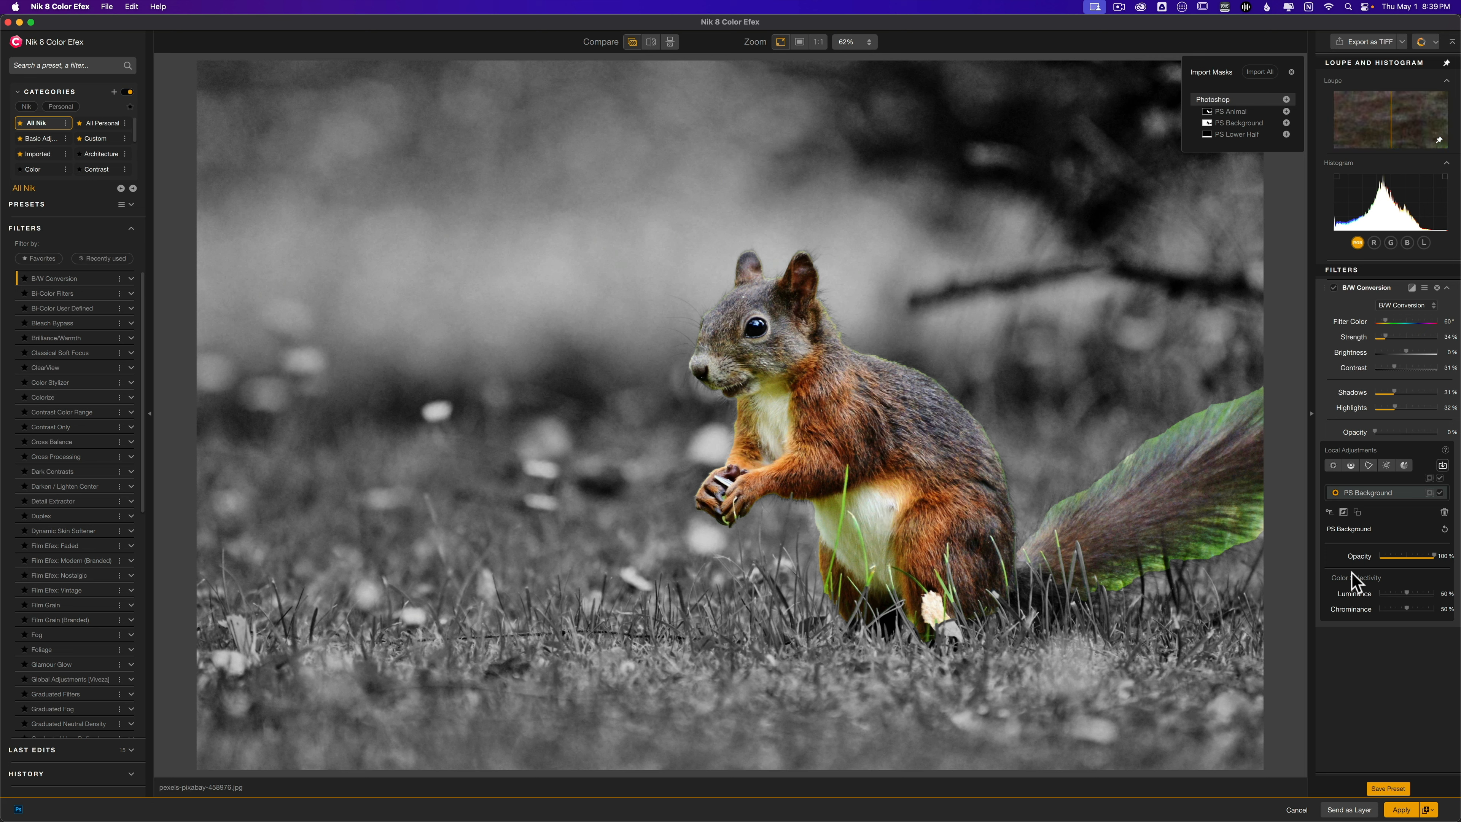
Import the PS Animal and PS Lower Half masks and leave only the PS Background adjustment enabled
left_click(1287, 112)
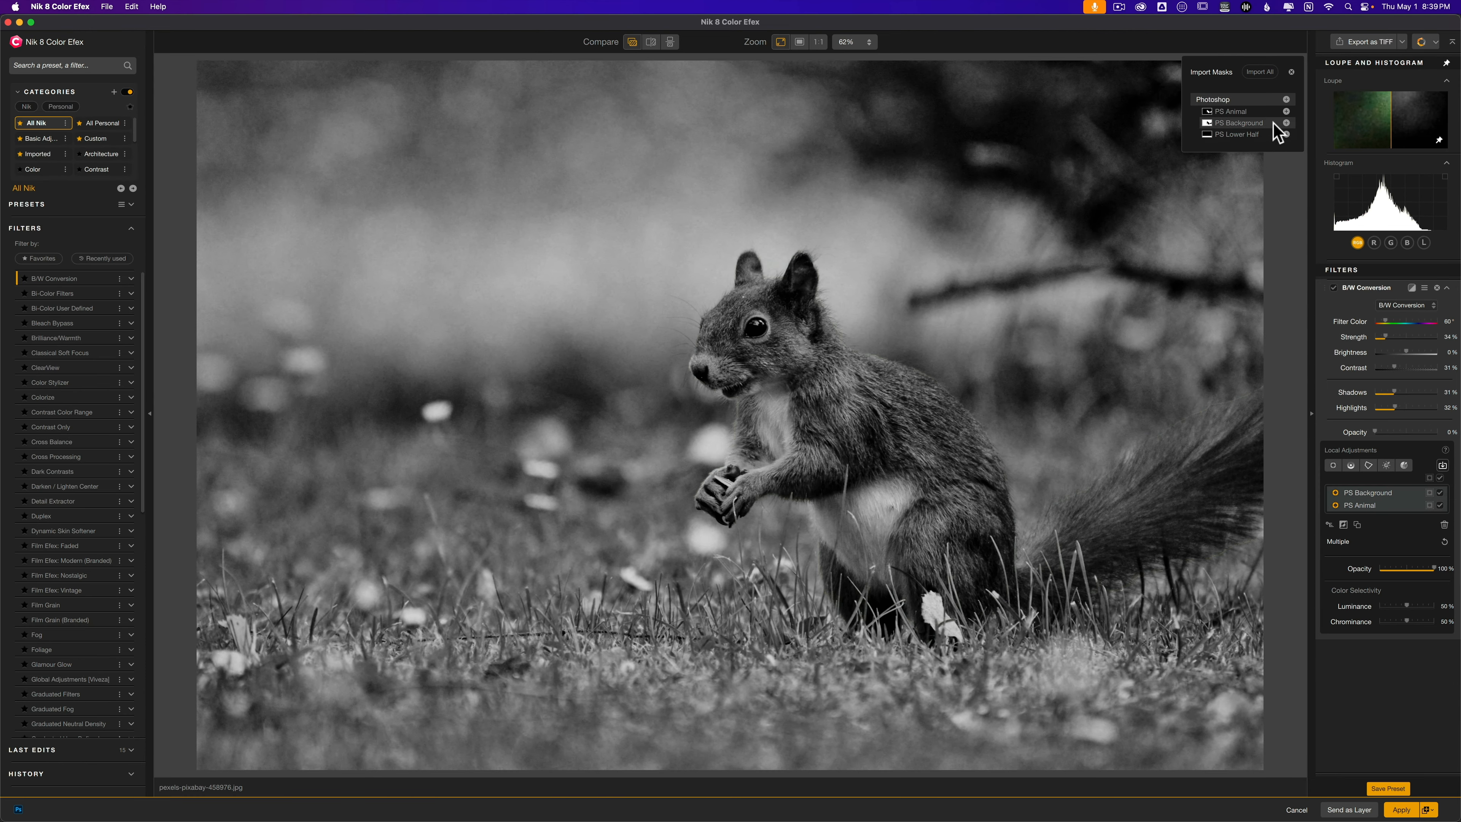
left_click(1286, 134)
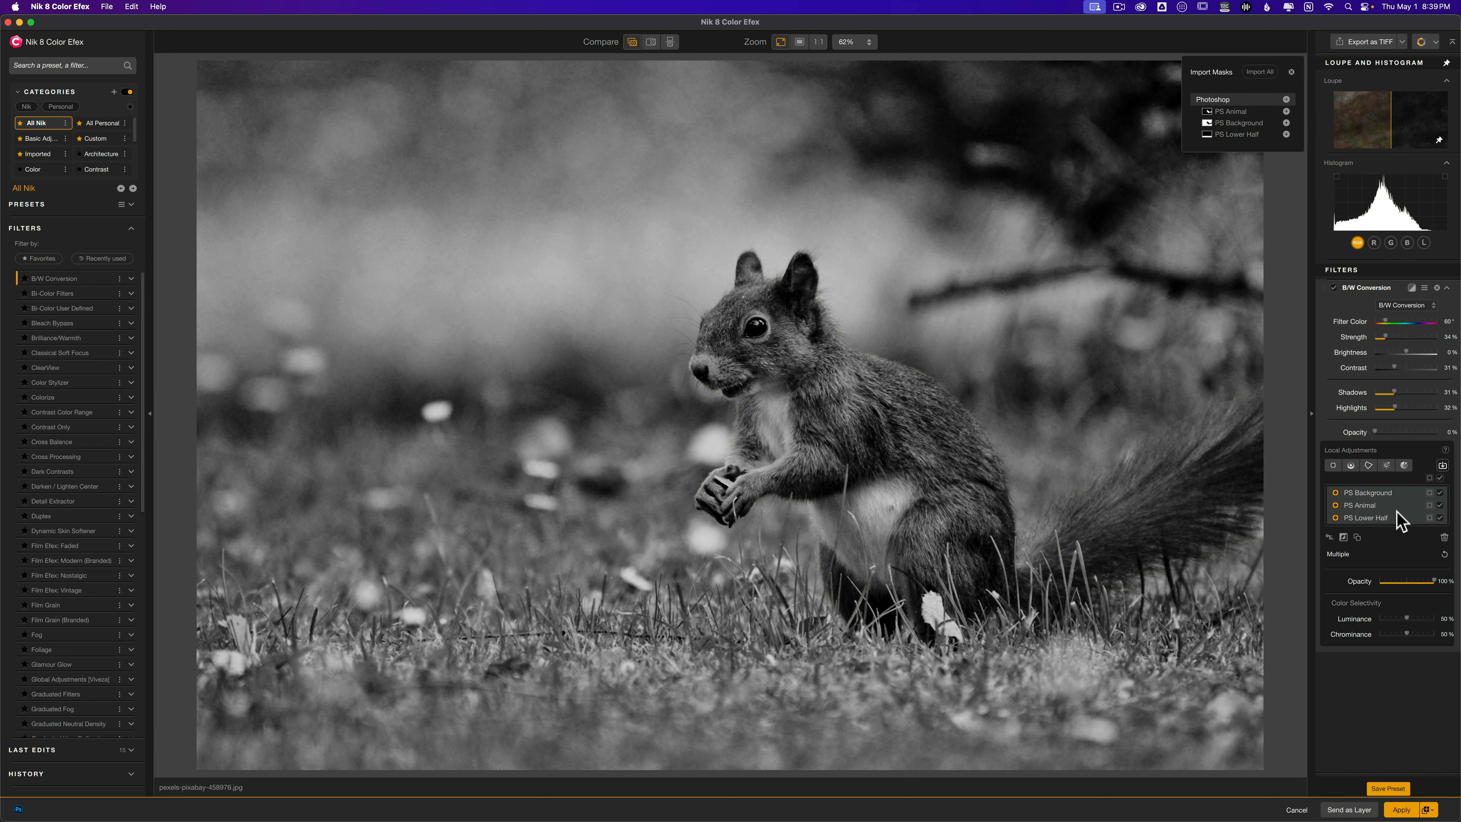
left_click(1440, 477)
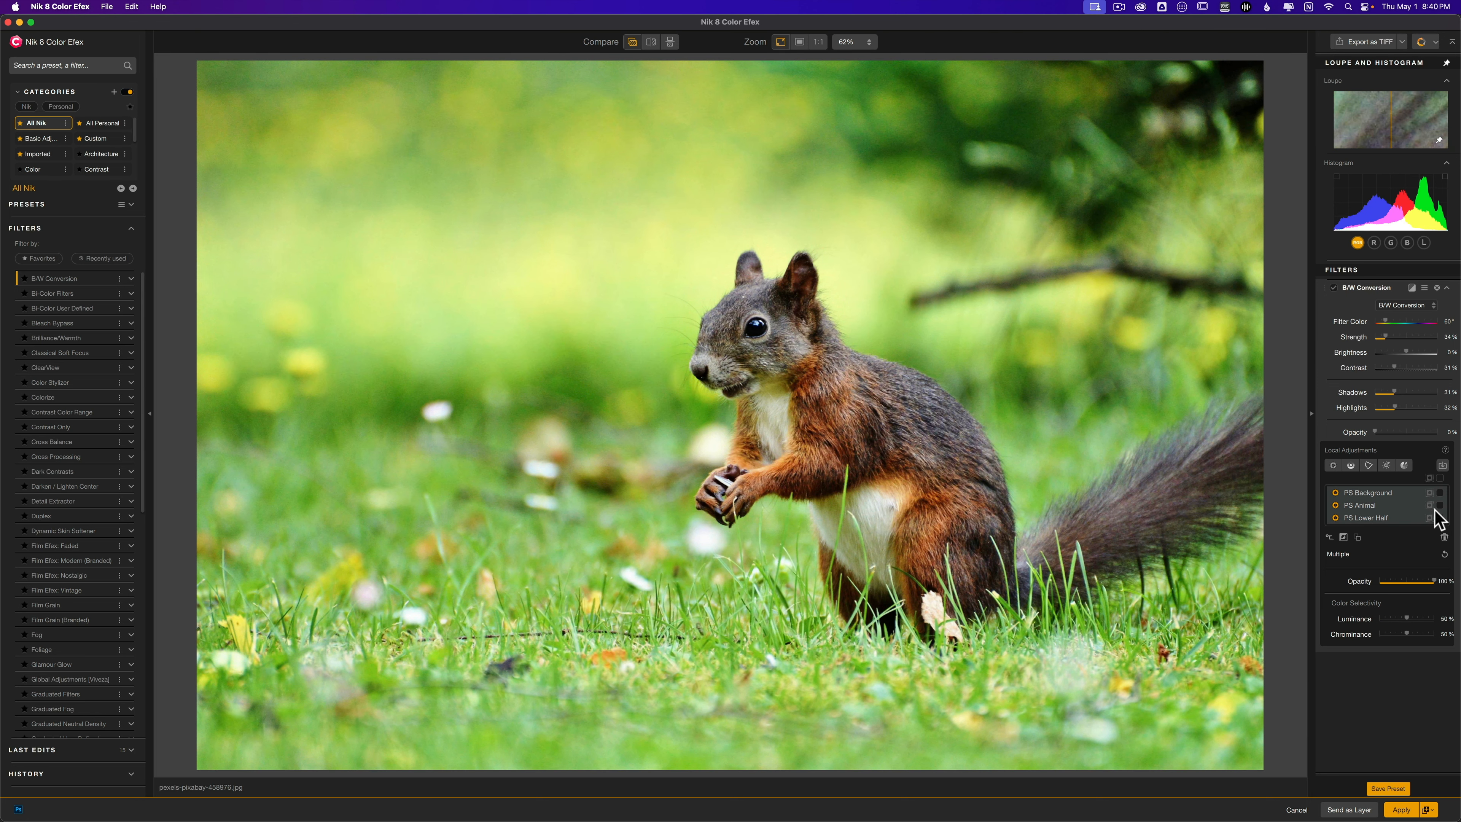
left_click(1440, 493)
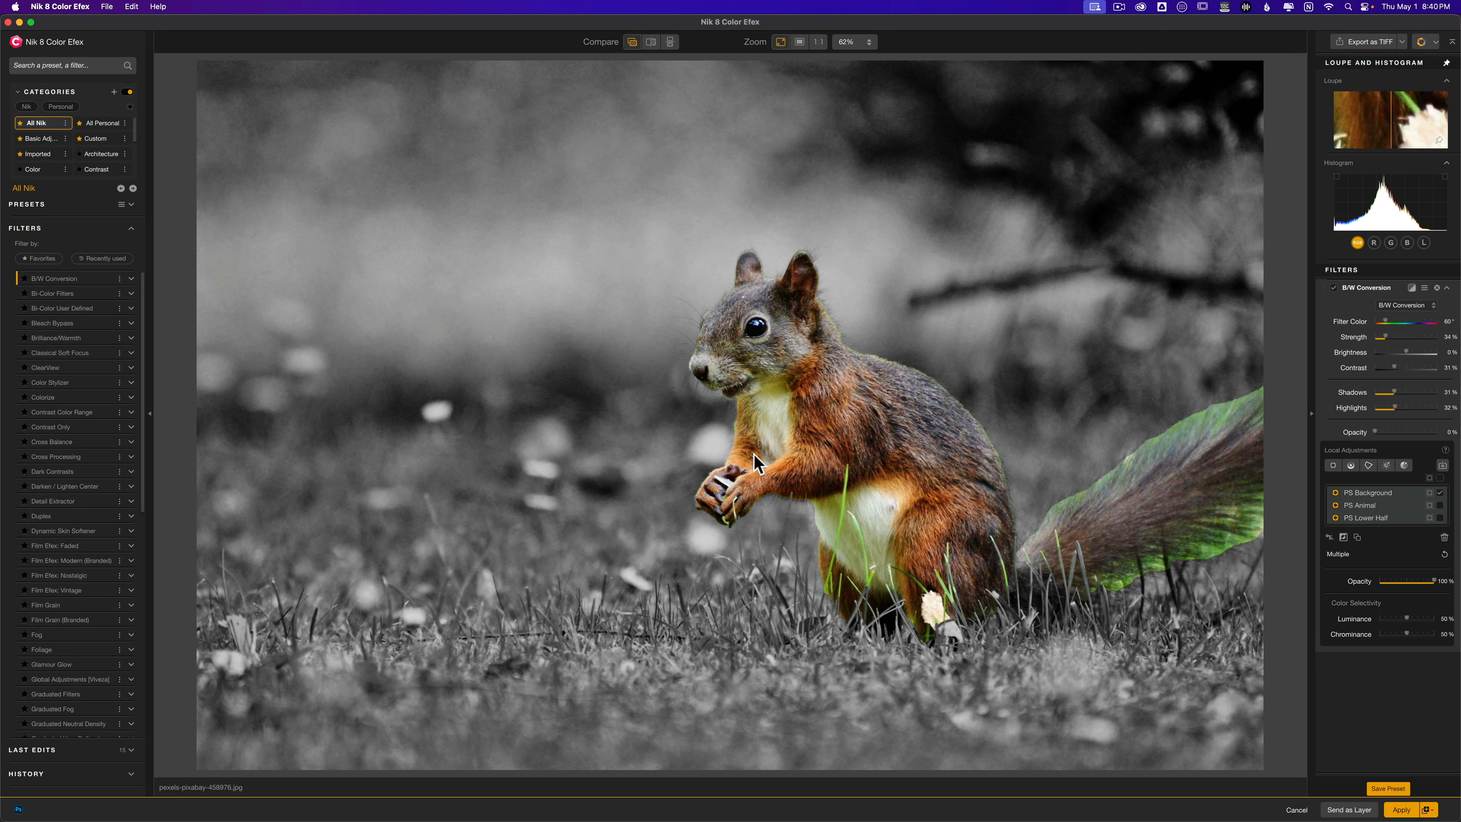
Place an enlarged control point over the squirrel's belly and show the mask for all local adjustments
left_click(1332, 465)
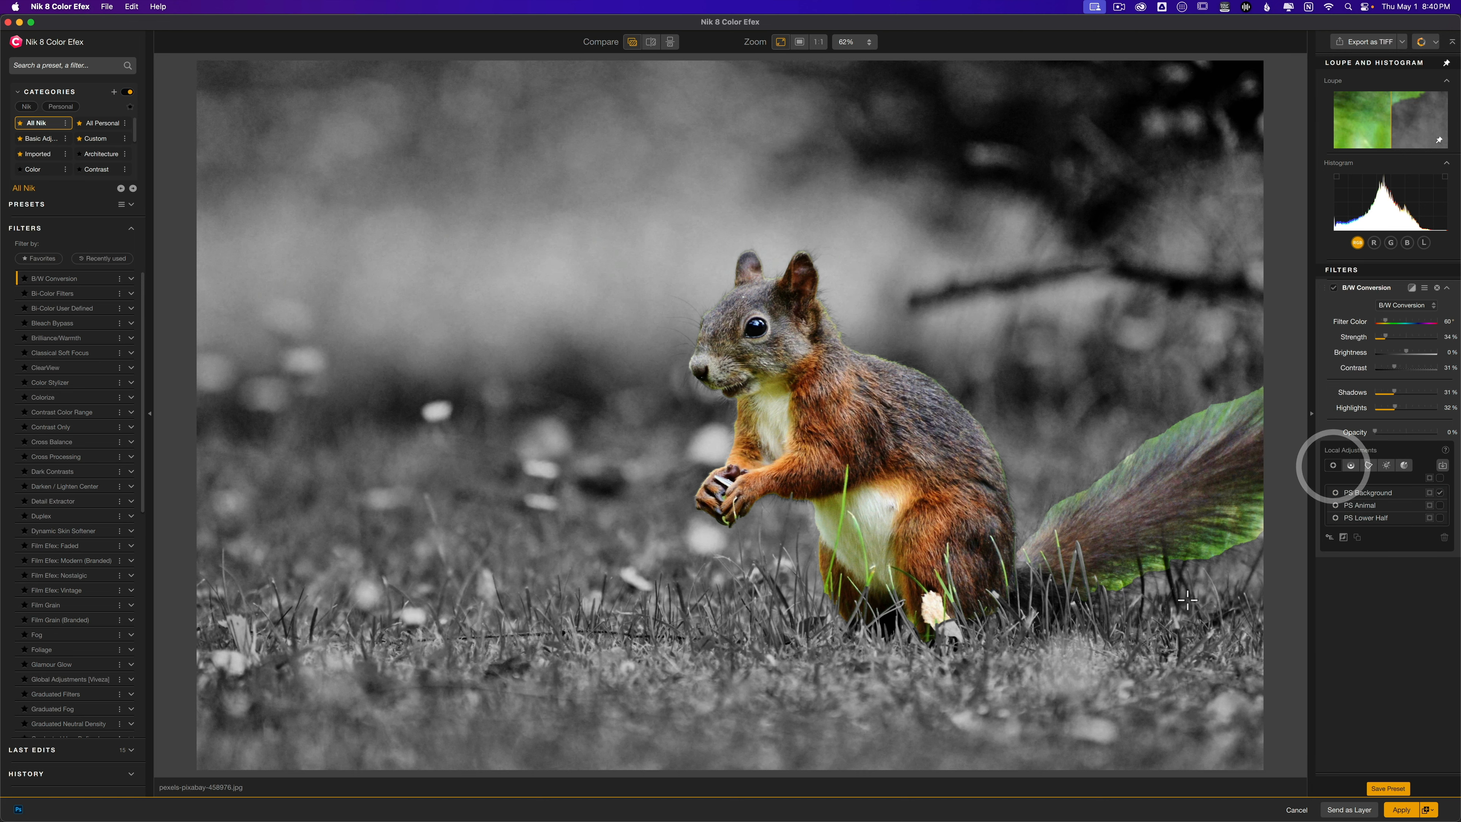
left_click(916, 566)
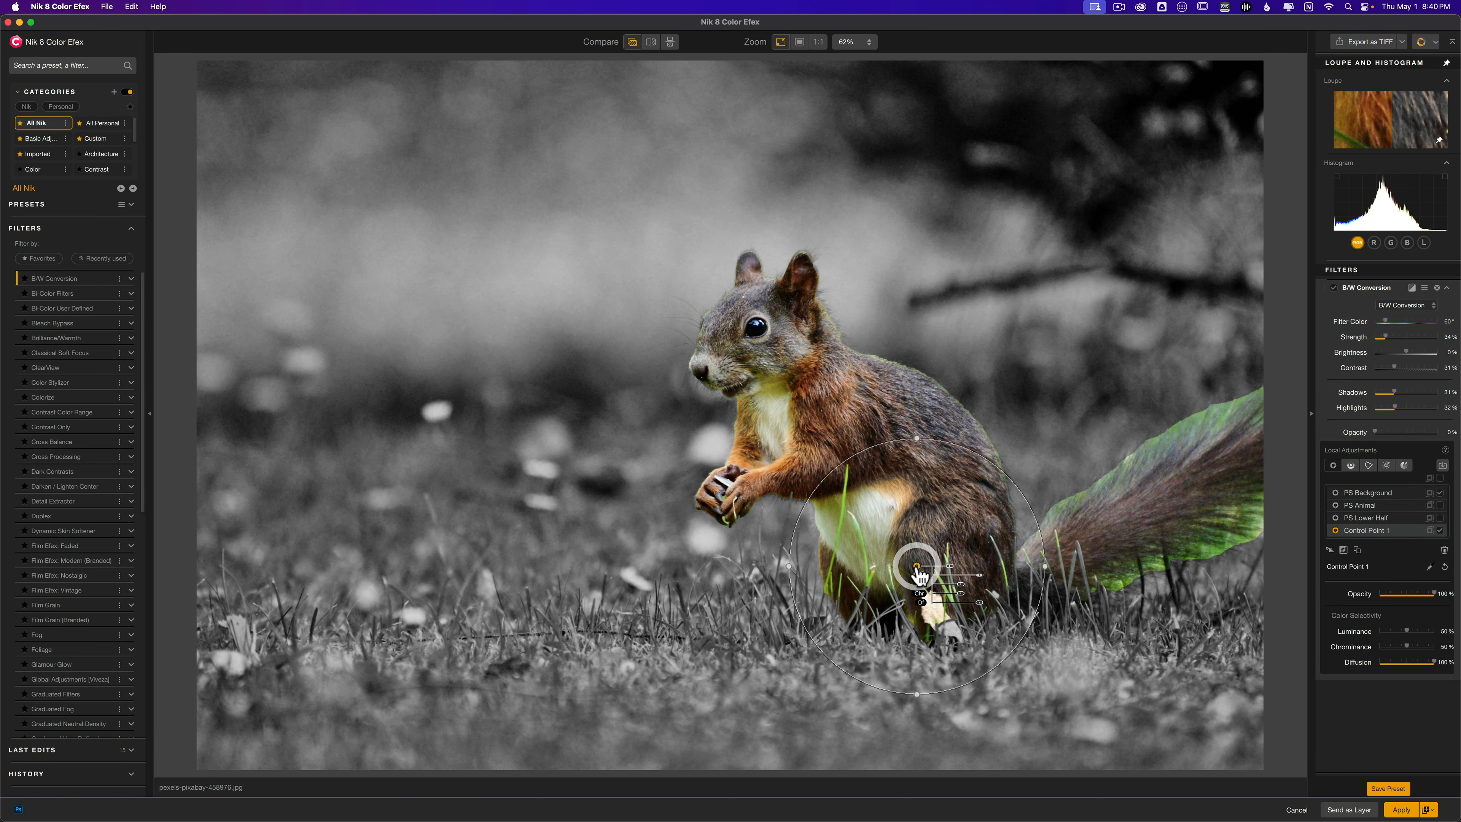
left_click_drag(868, 683, 832, 707)
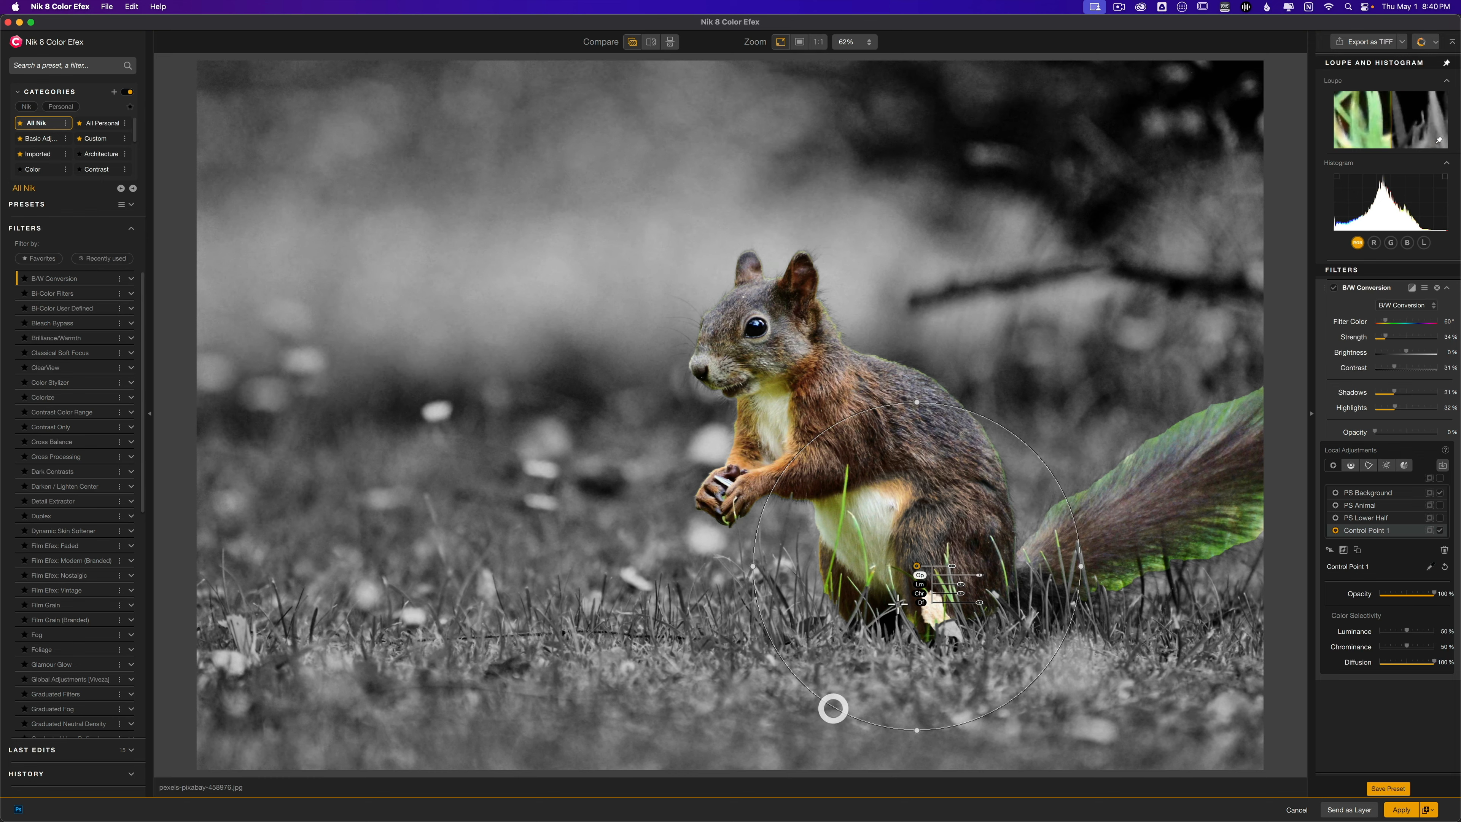
left_click_drag(916, 566, 869, 564)
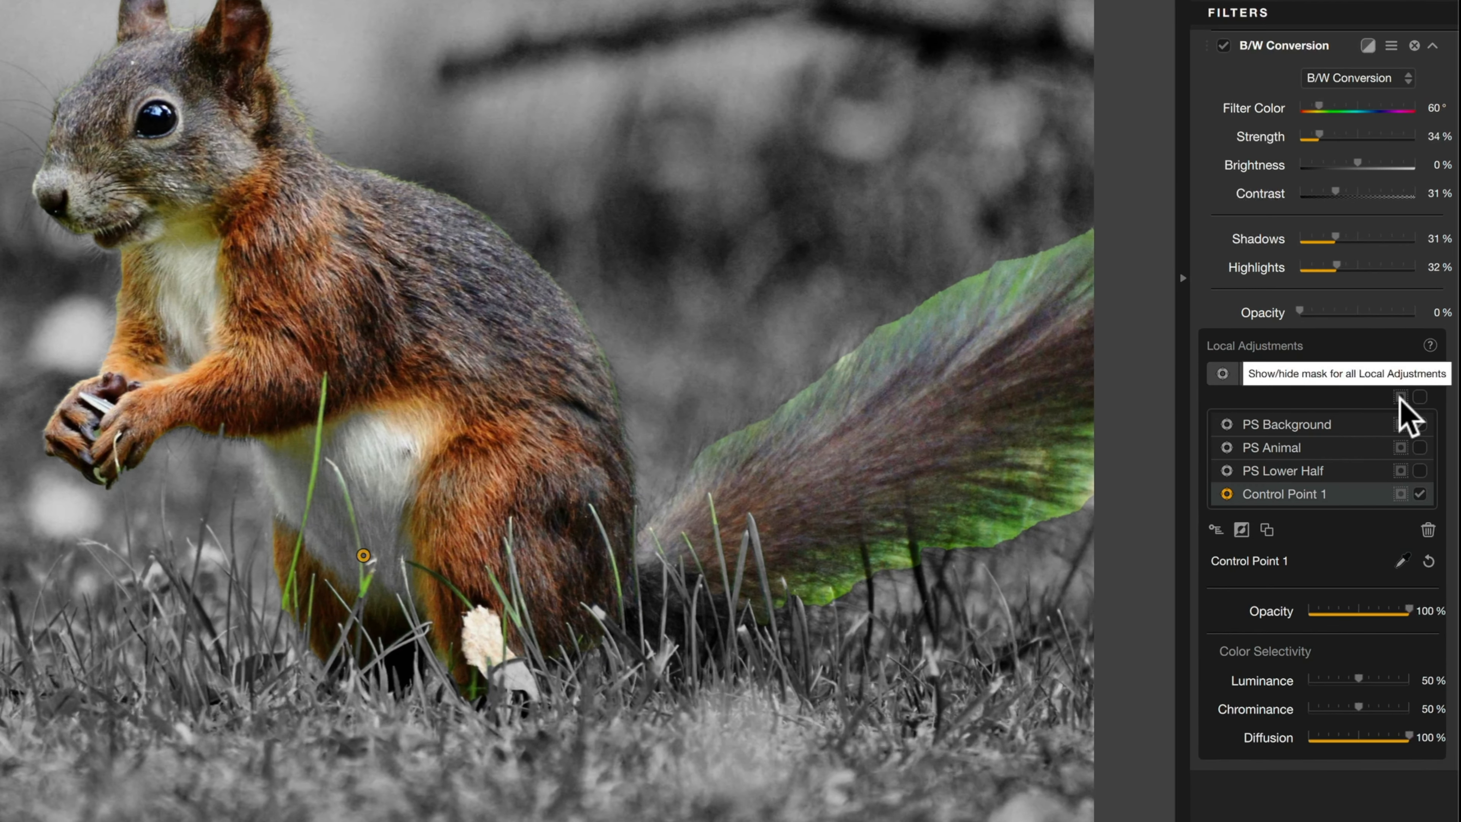
left_click(1402, 398)
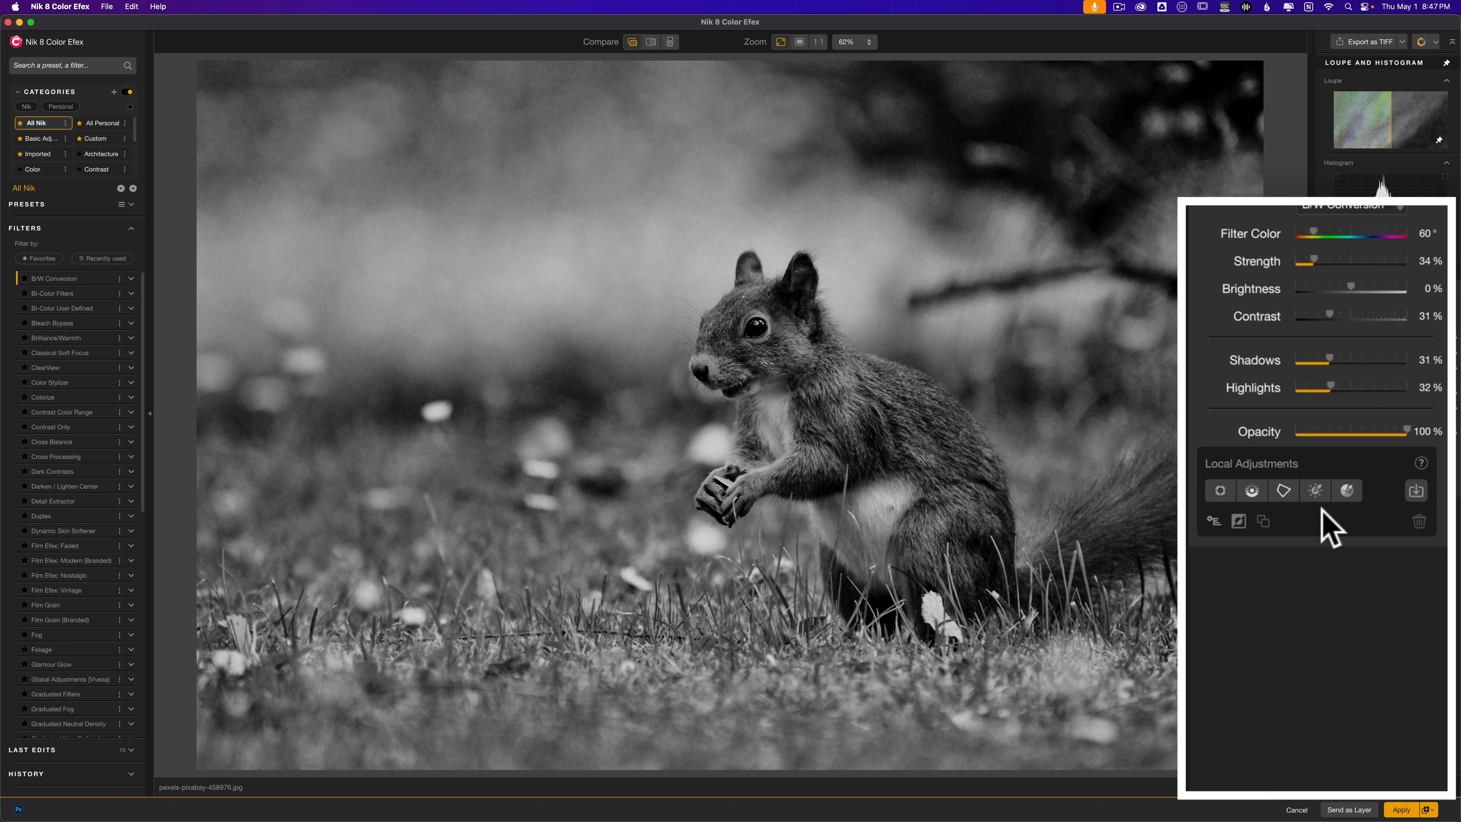
Add a color mask to the B/W Conversion filter, sampled from the green background beside the squirrel's head
left_click(1349, 489)
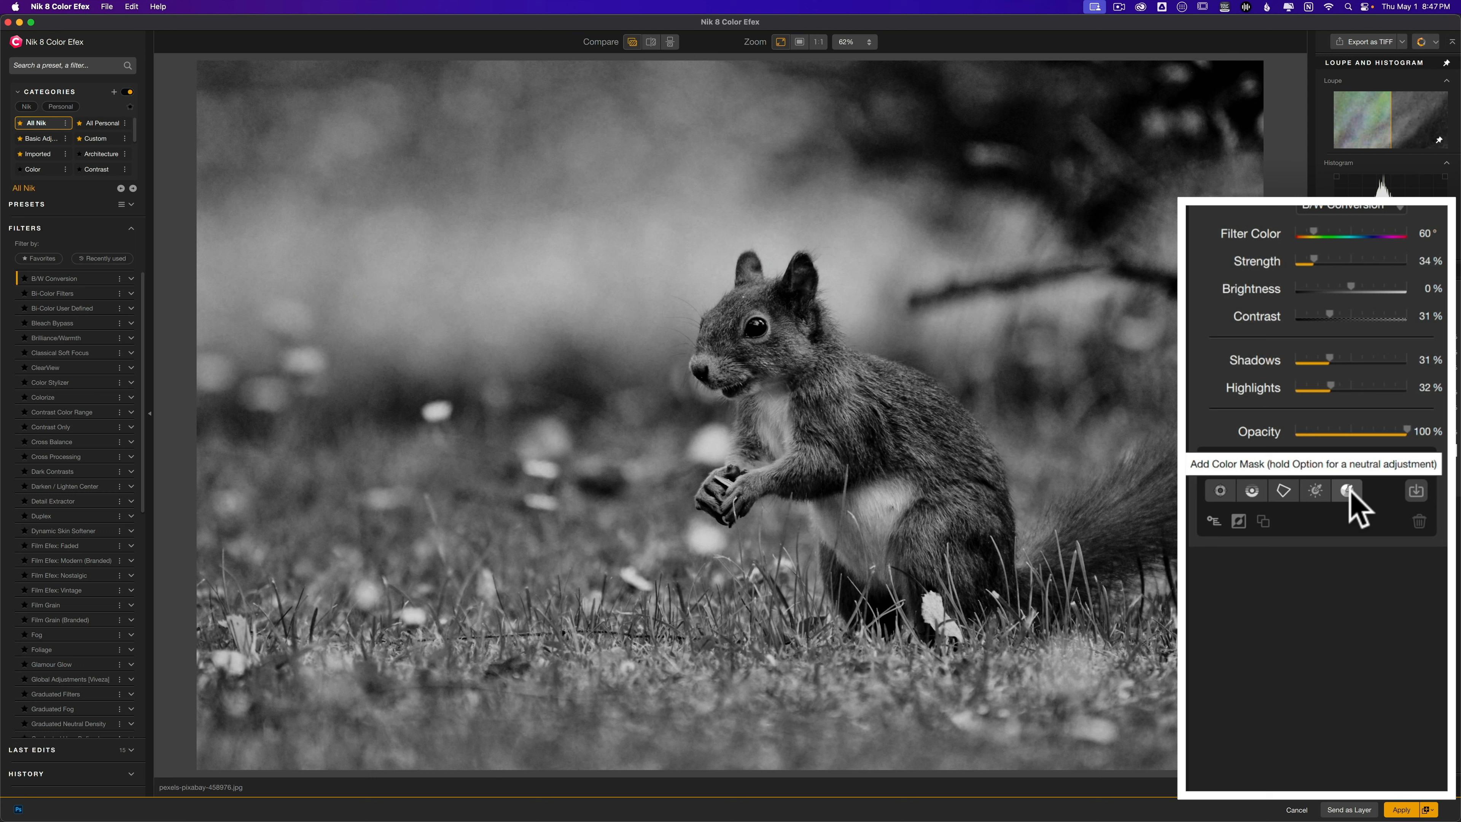
left_click(1347, 491)
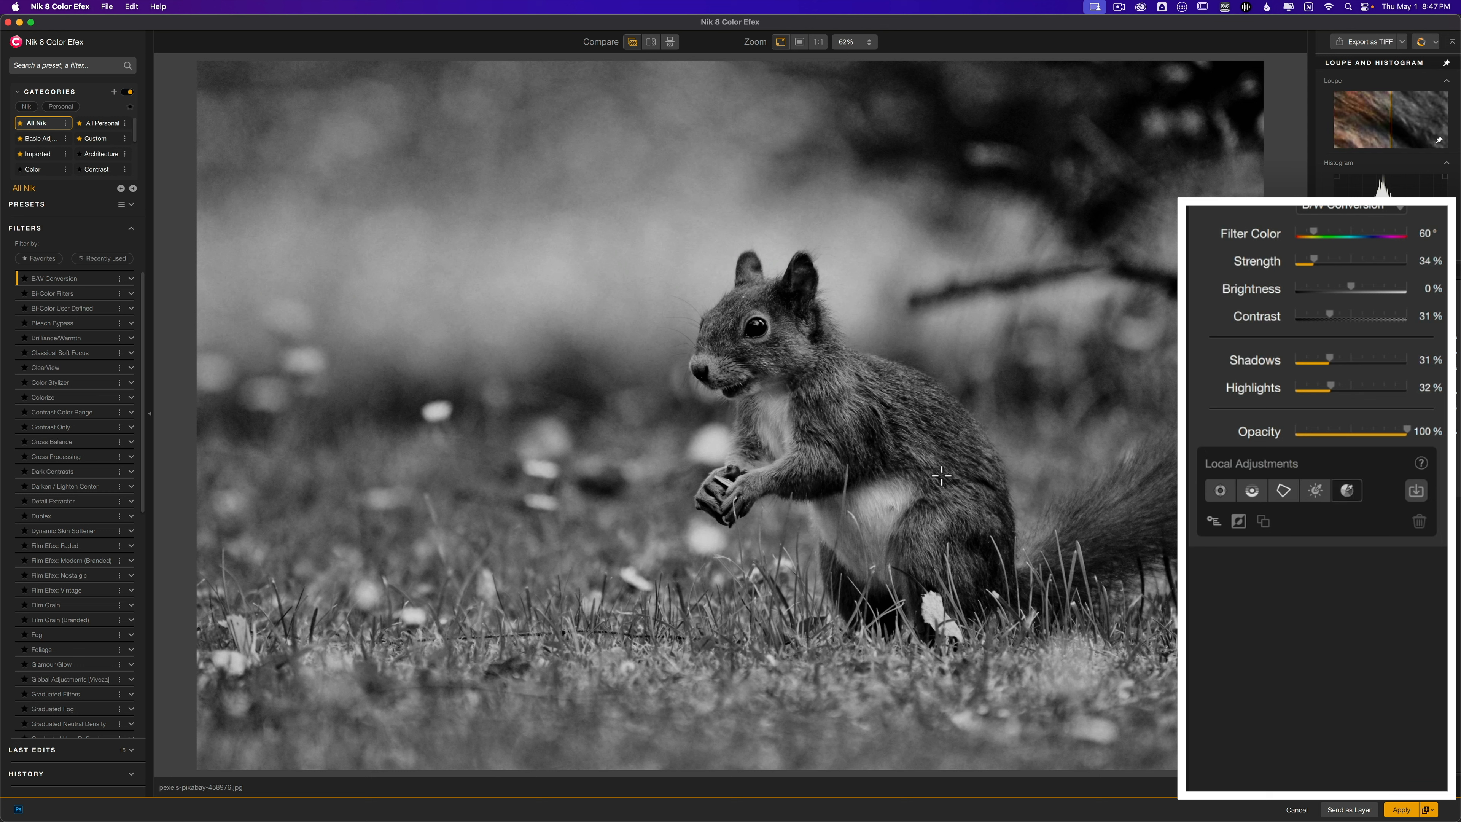
left_click(574, 377)
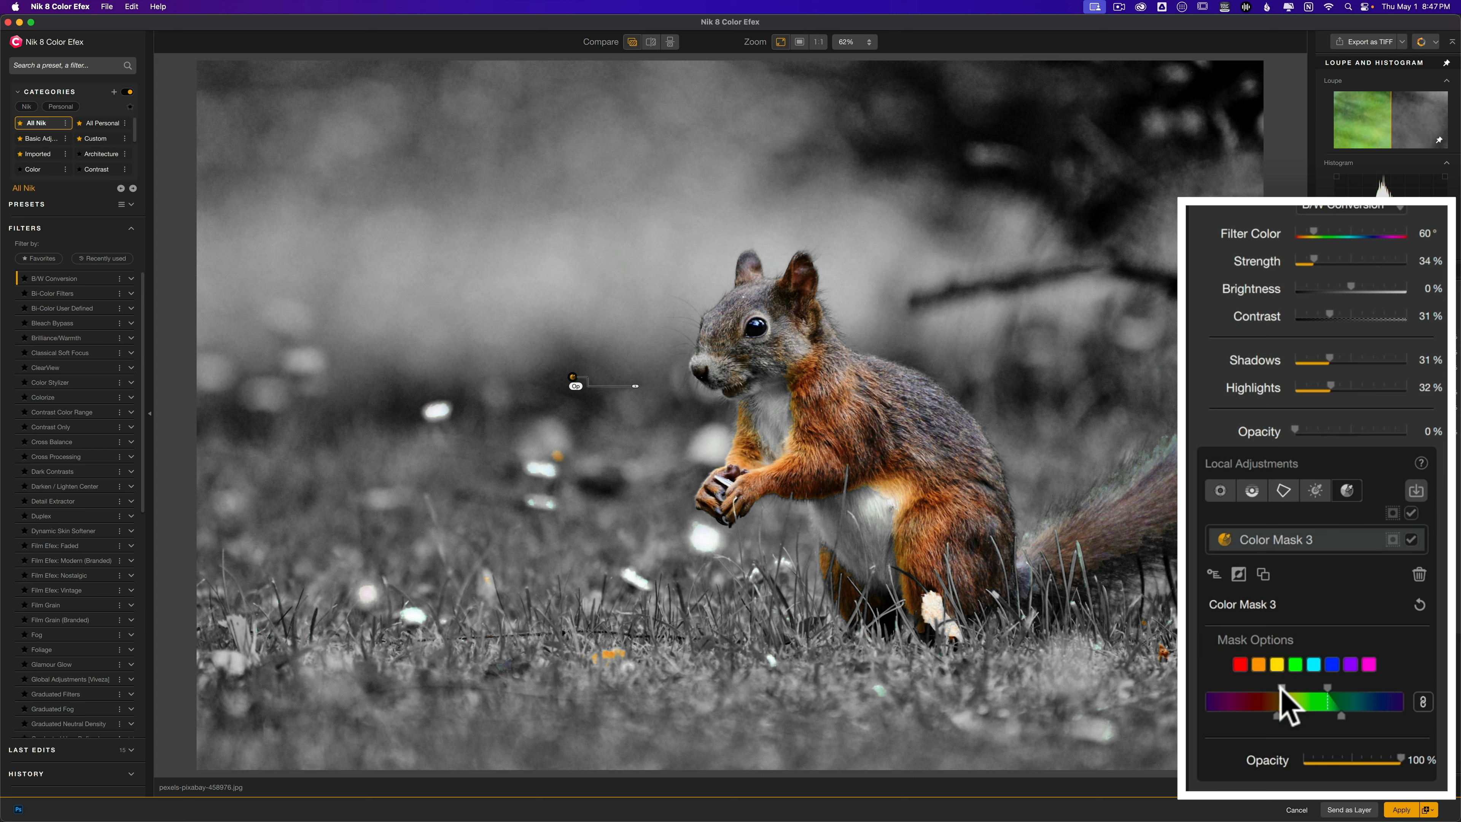
Narrow the color mask's hue range towards green and unlink the range handles
left_click_drag(1282, 688, 1285, 688)
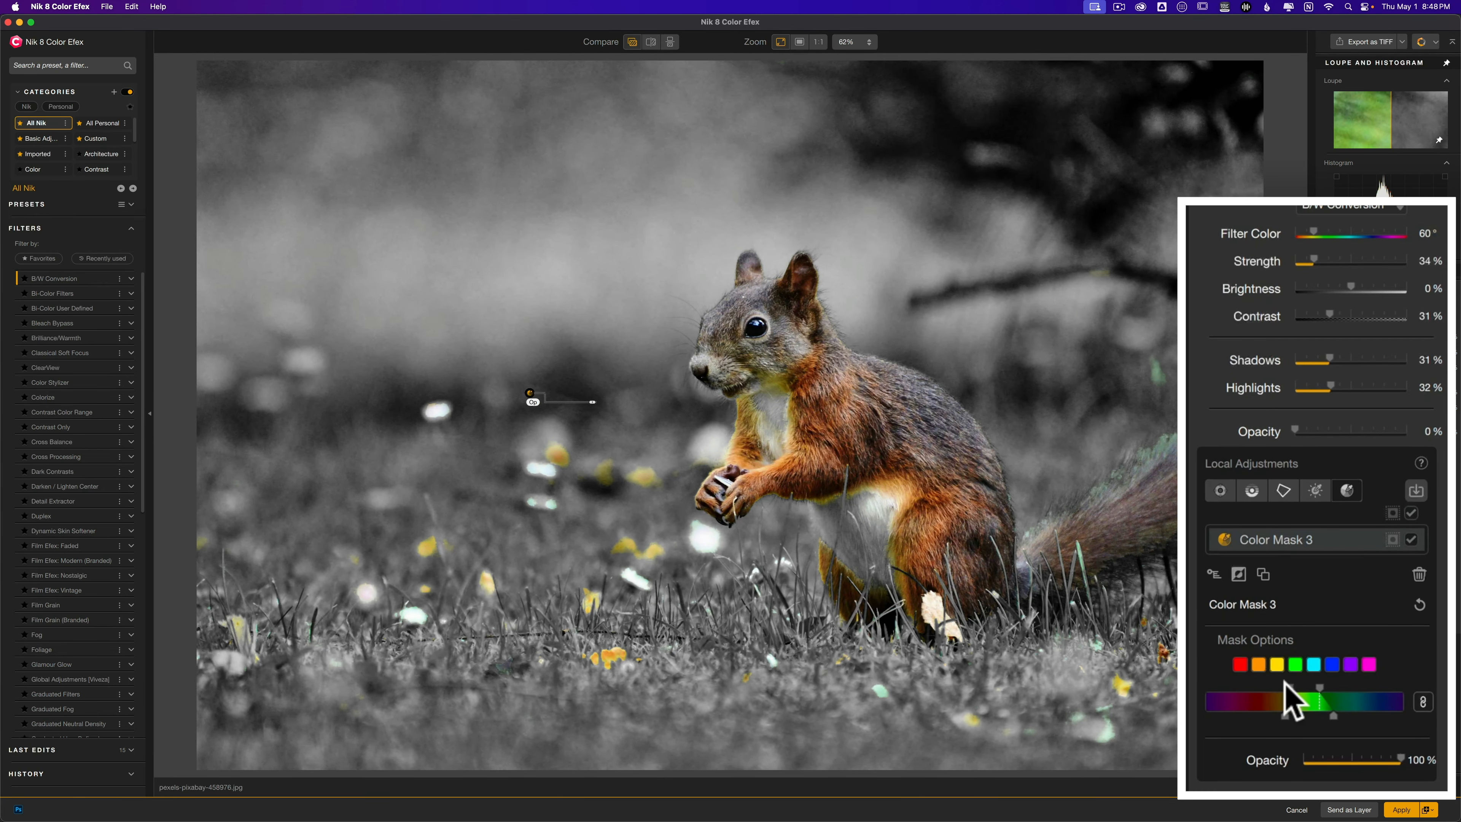
left_click(1285, 684)
left_click(1423, 703)
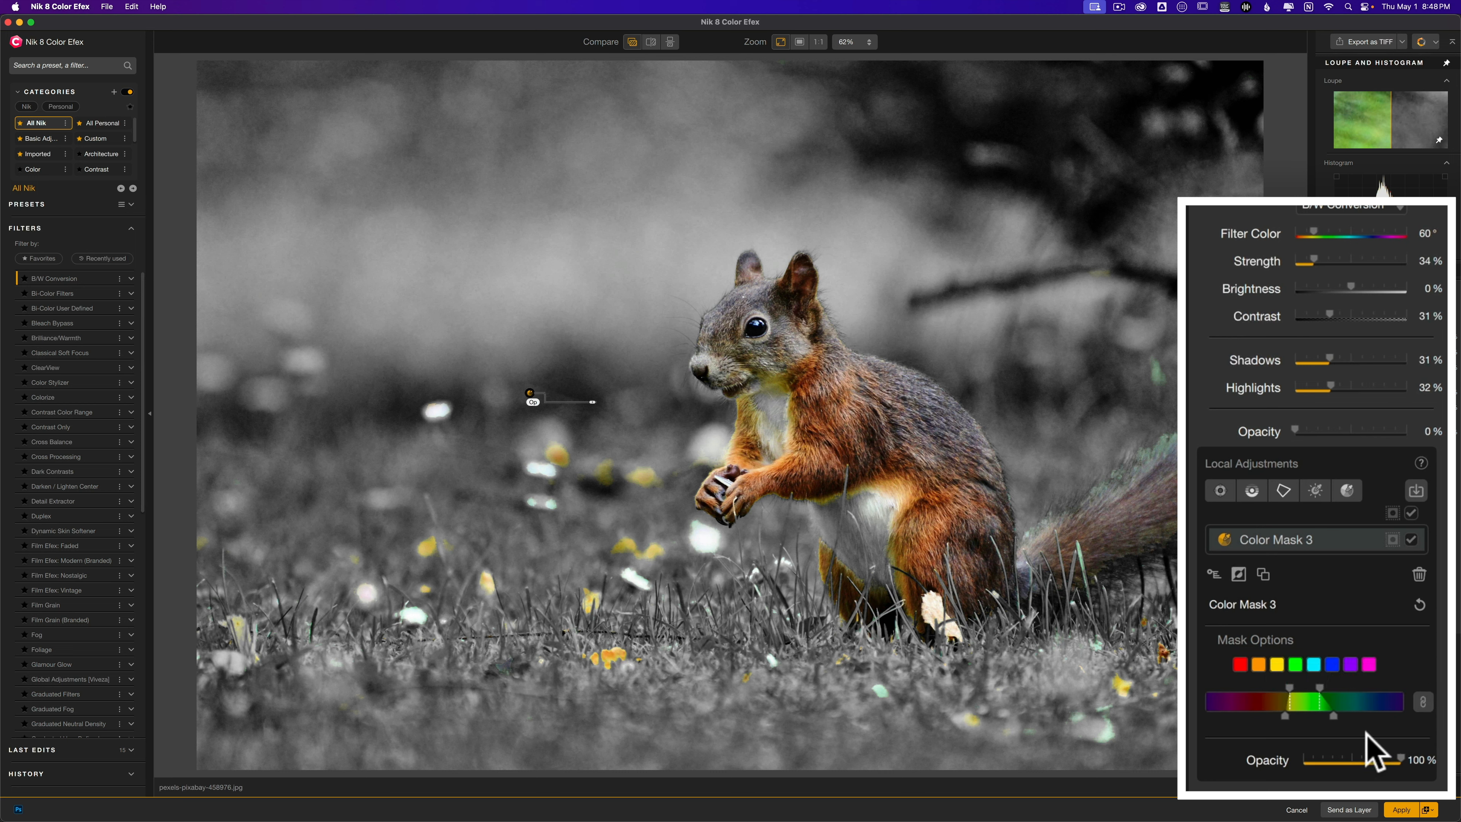
left_click_drag(1316, 686, 1316, 686)
Tighten the green color mask's hue range to exclude the yellows while viewing the mask, and hide the mask again
left_click(1393, 512)
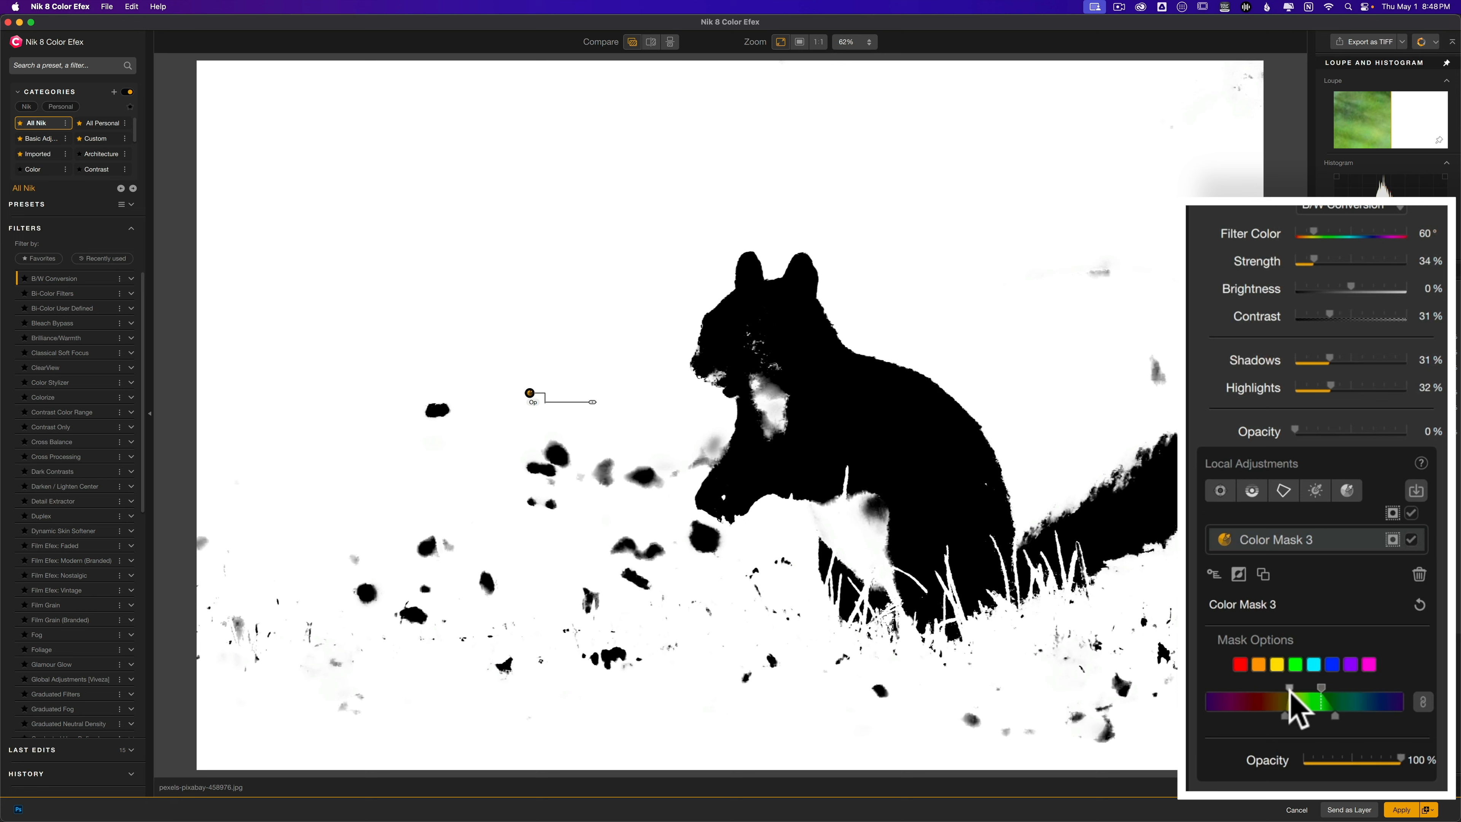
left_click_drag(1284, 684, 1288, 686)
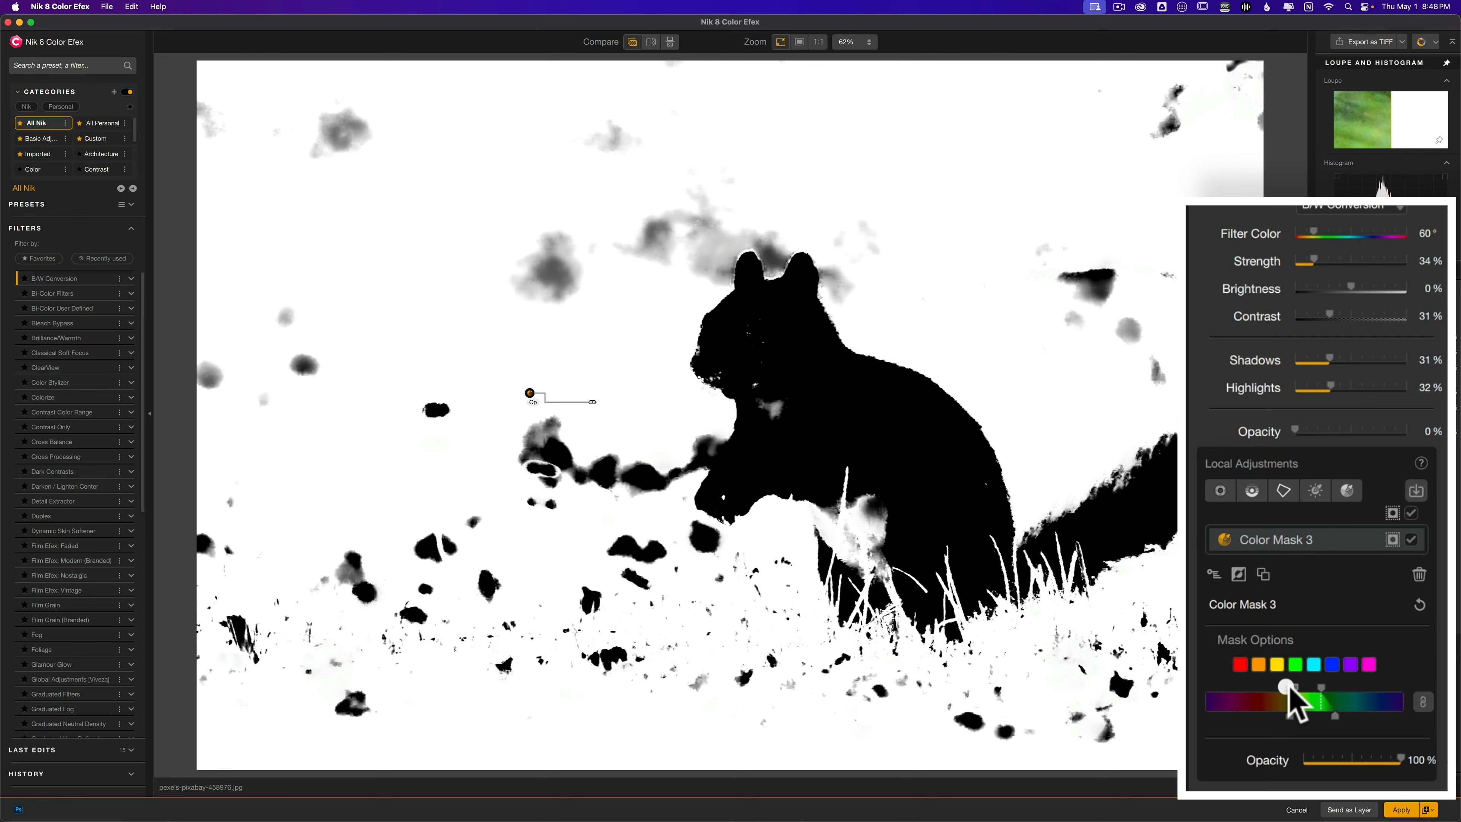
left_click_drag(1317, 688, 1286, 714)
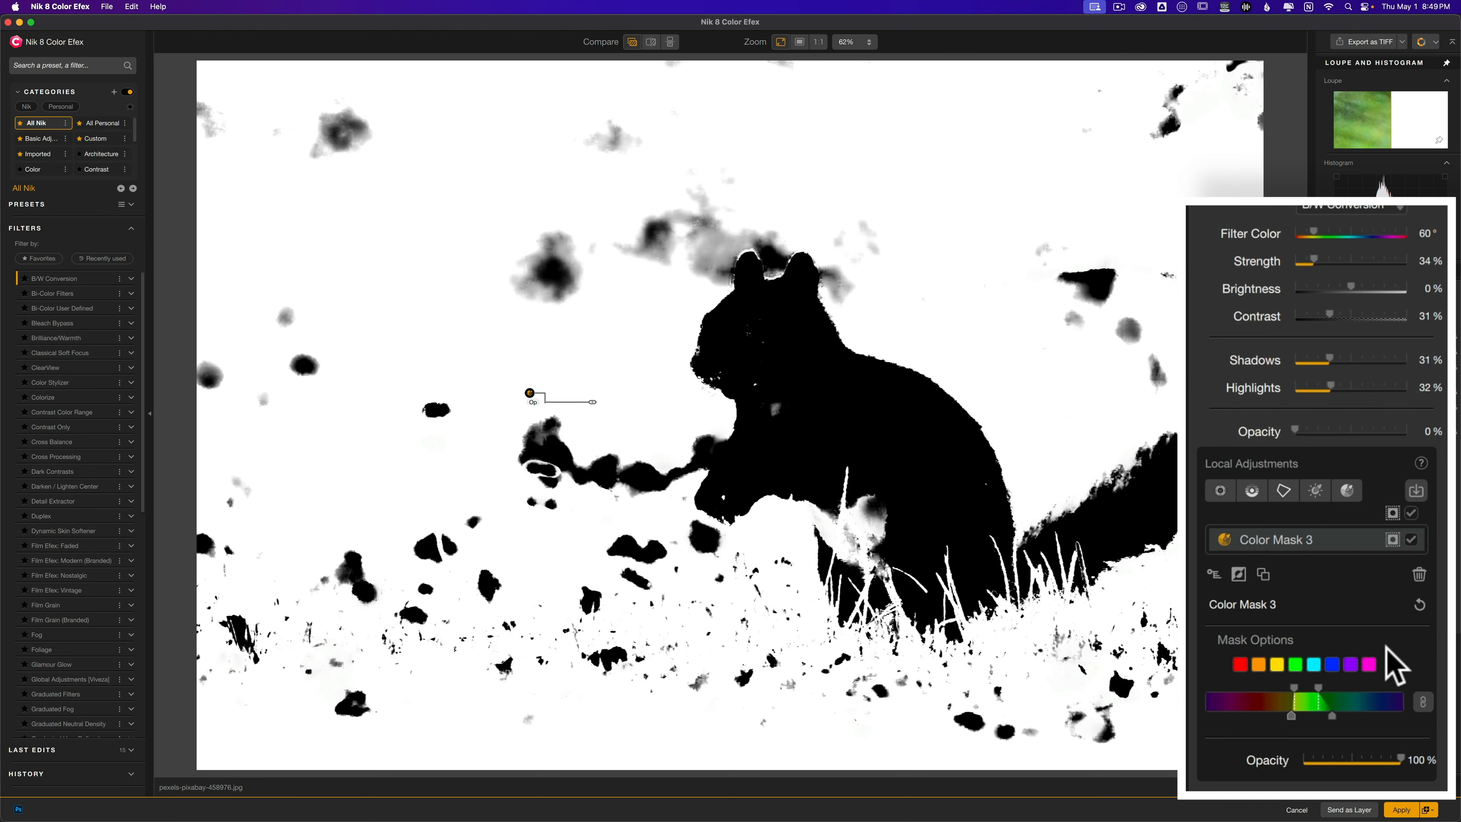
left_click(1398, 513)
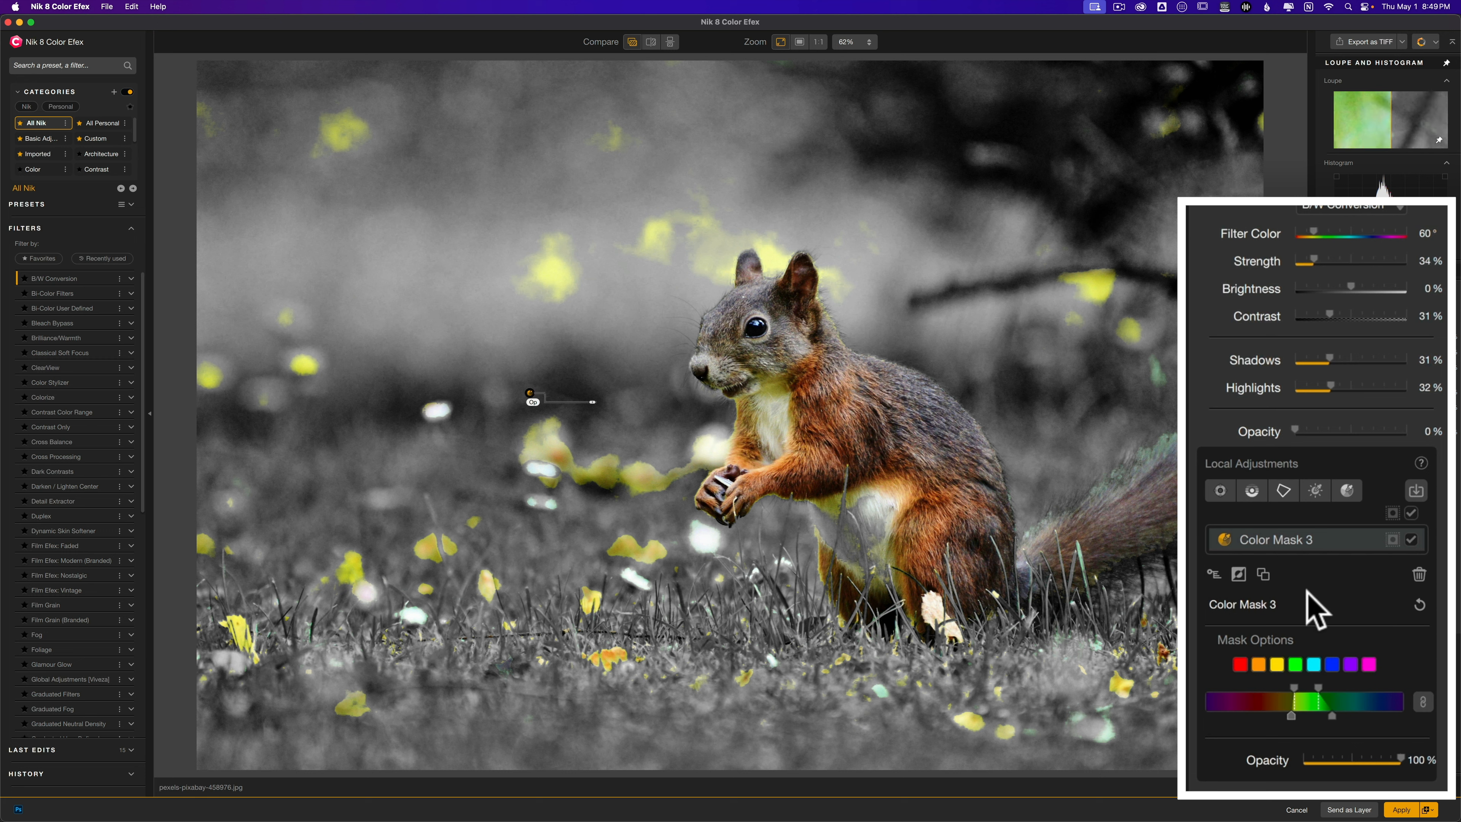
Add a second color mask sampled from the yellow foliage in front of the squirrel's paws
left_click(1347, 490)
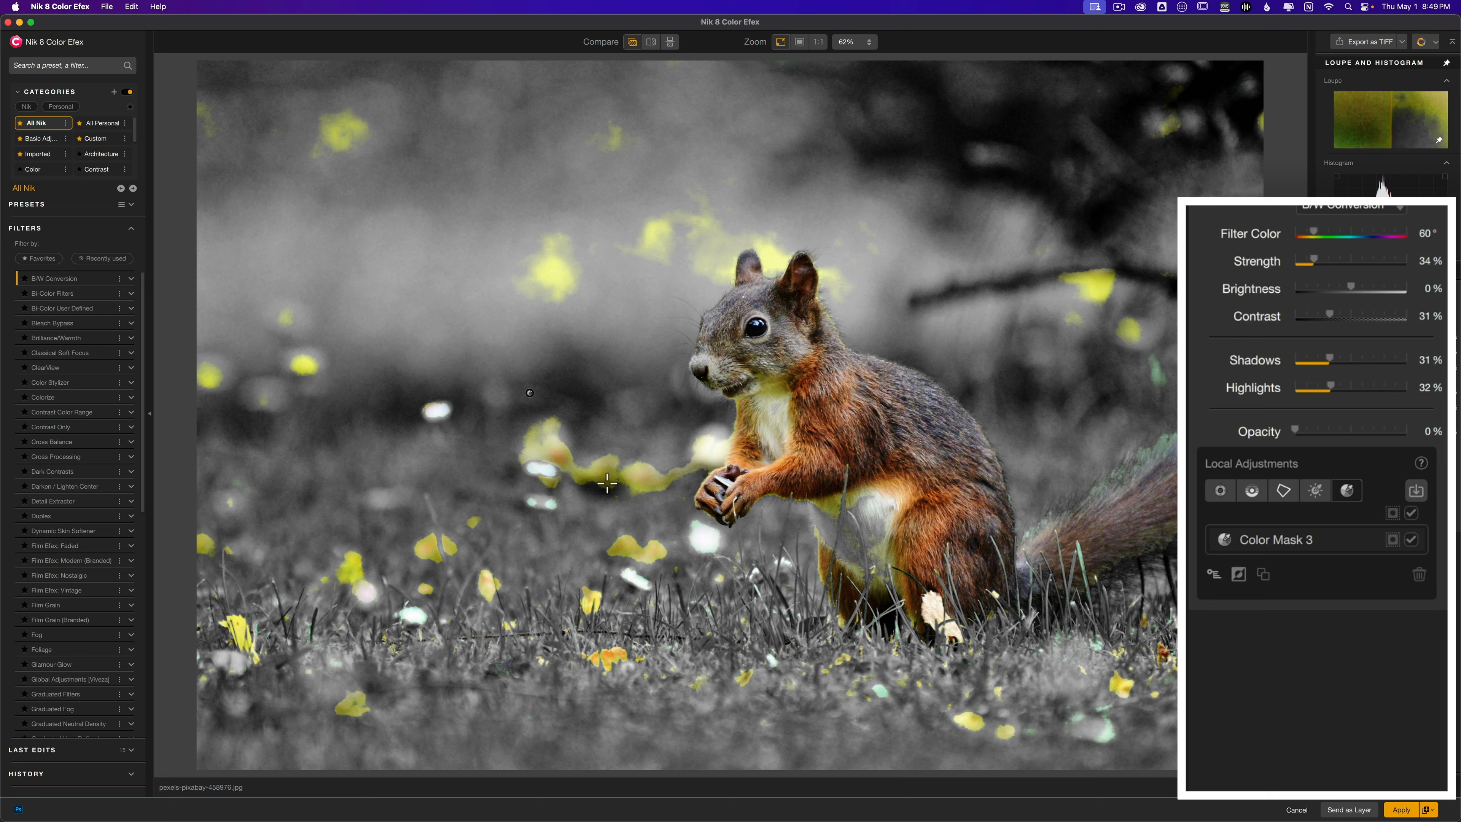
left_click(596, 477)
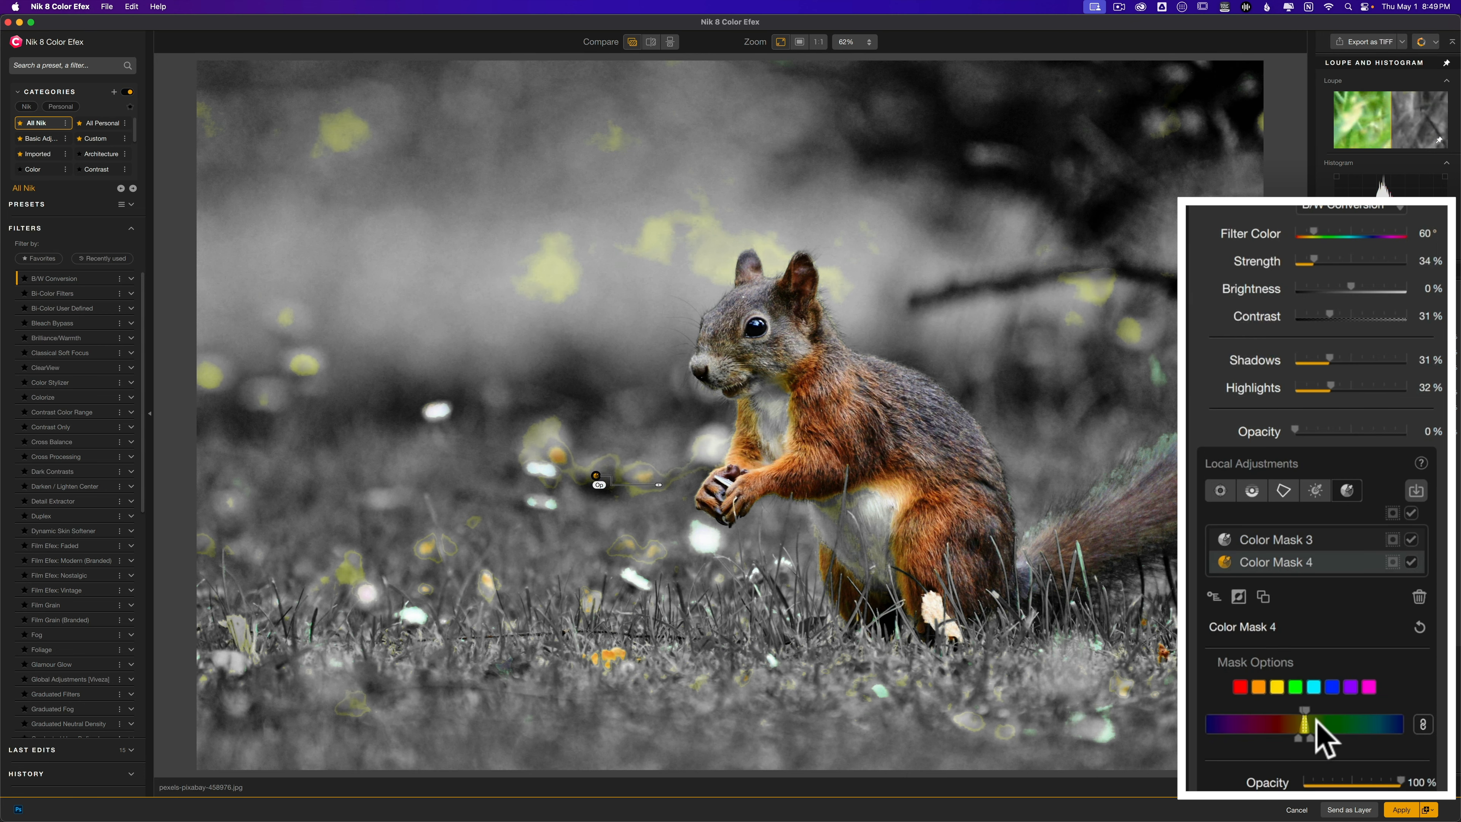
Adjust the yellow color mask's hue range slightly towards green
left_click_drag(1307, 710, 1312, 710)
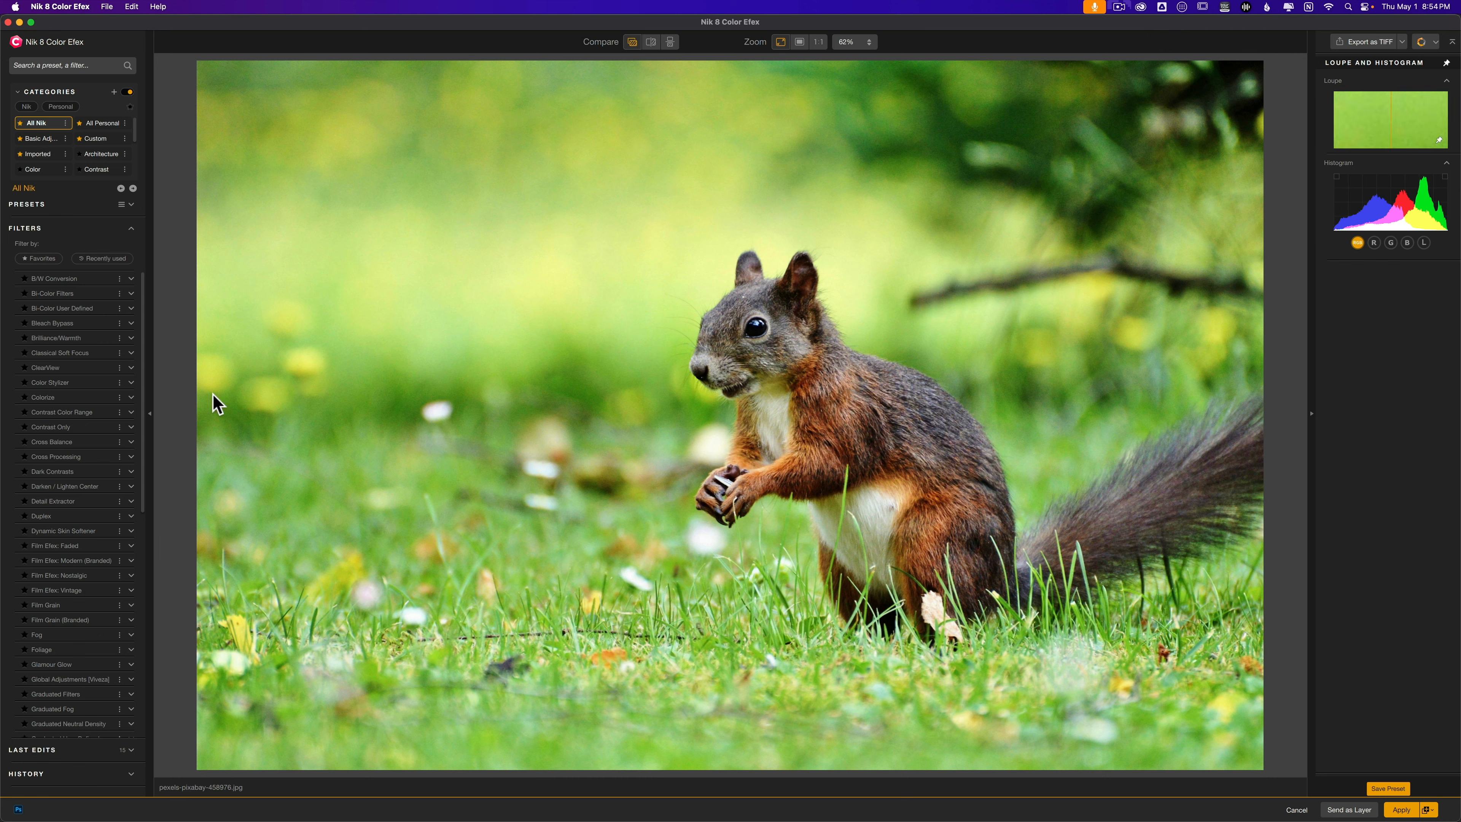
Add the Bleach Bypass filter with a control line placed on the squirrel's chest, and preview the control line's mask
left_click(106, 324)
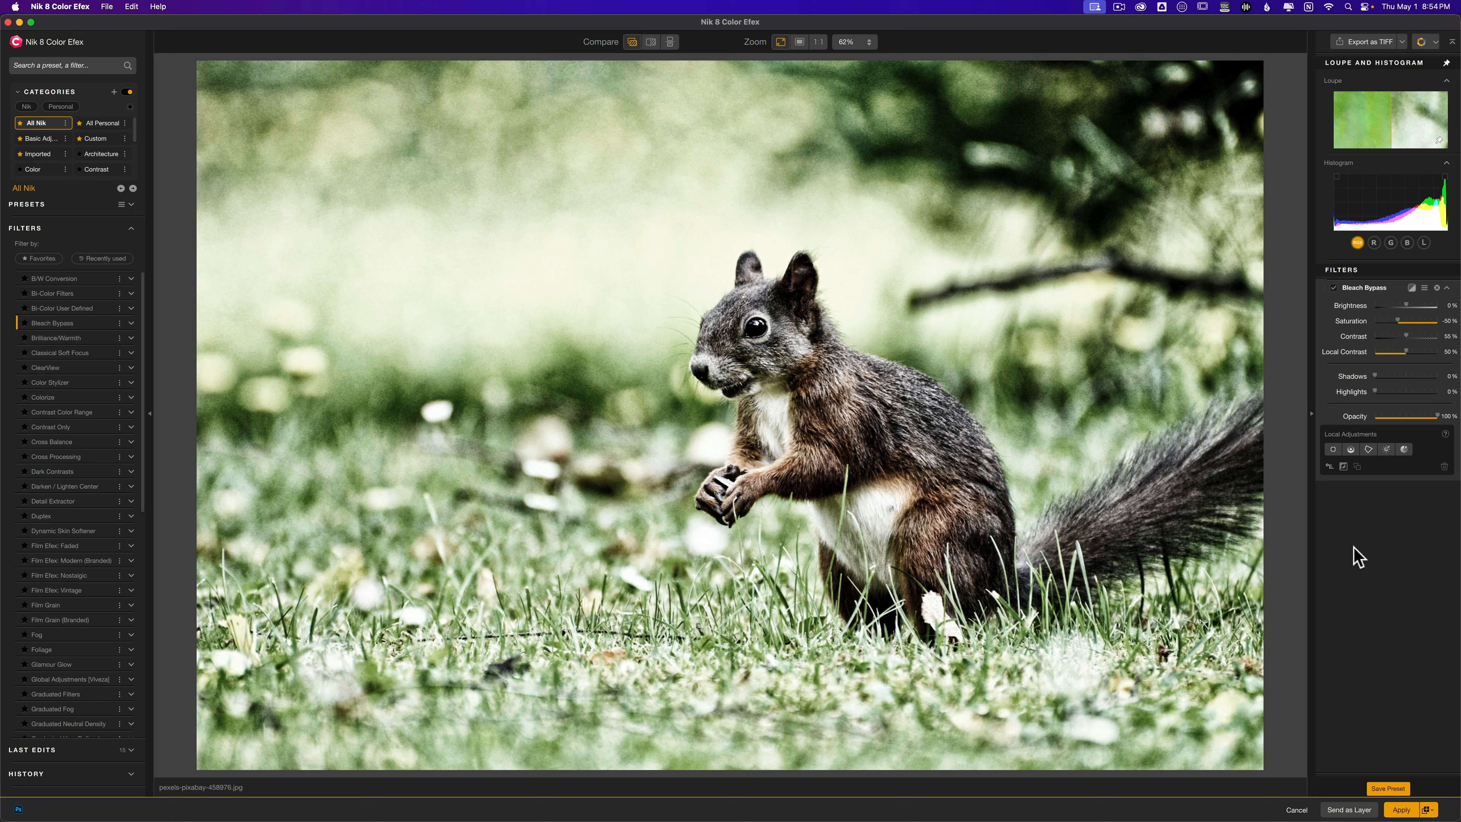
left_click(1351, 449)
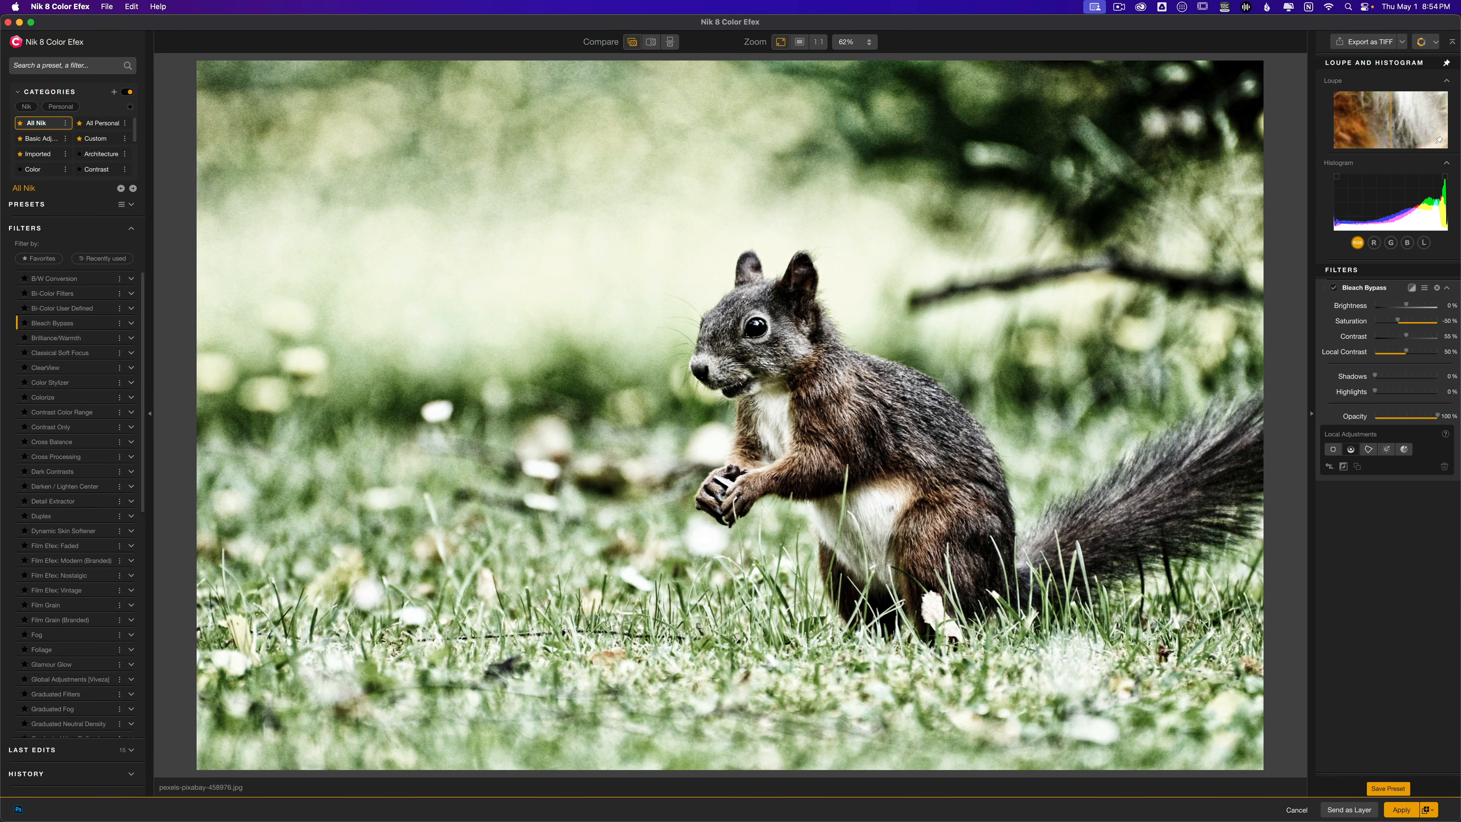
left_click(768, 452)
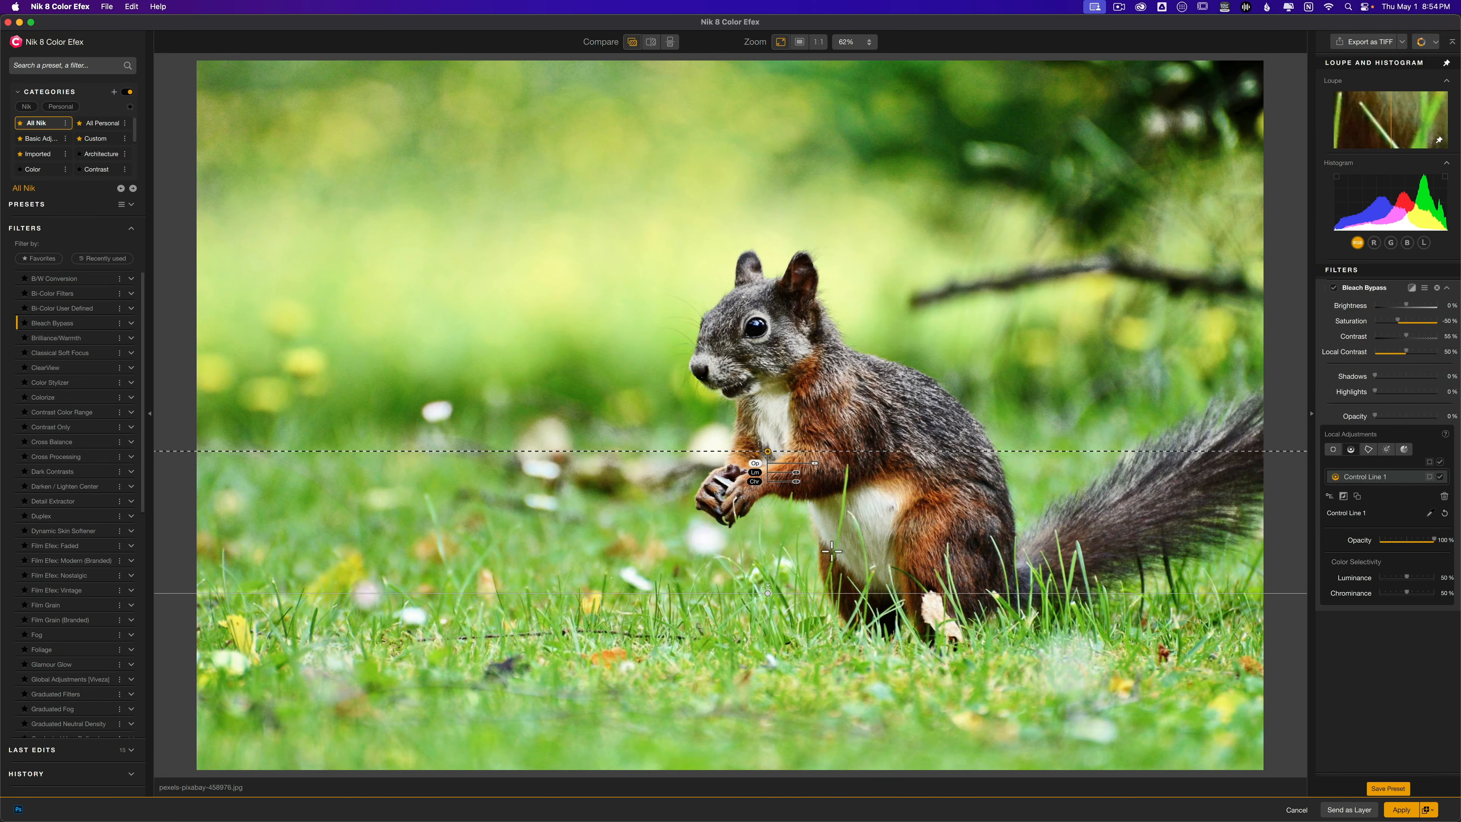
left_click(1430, 478)
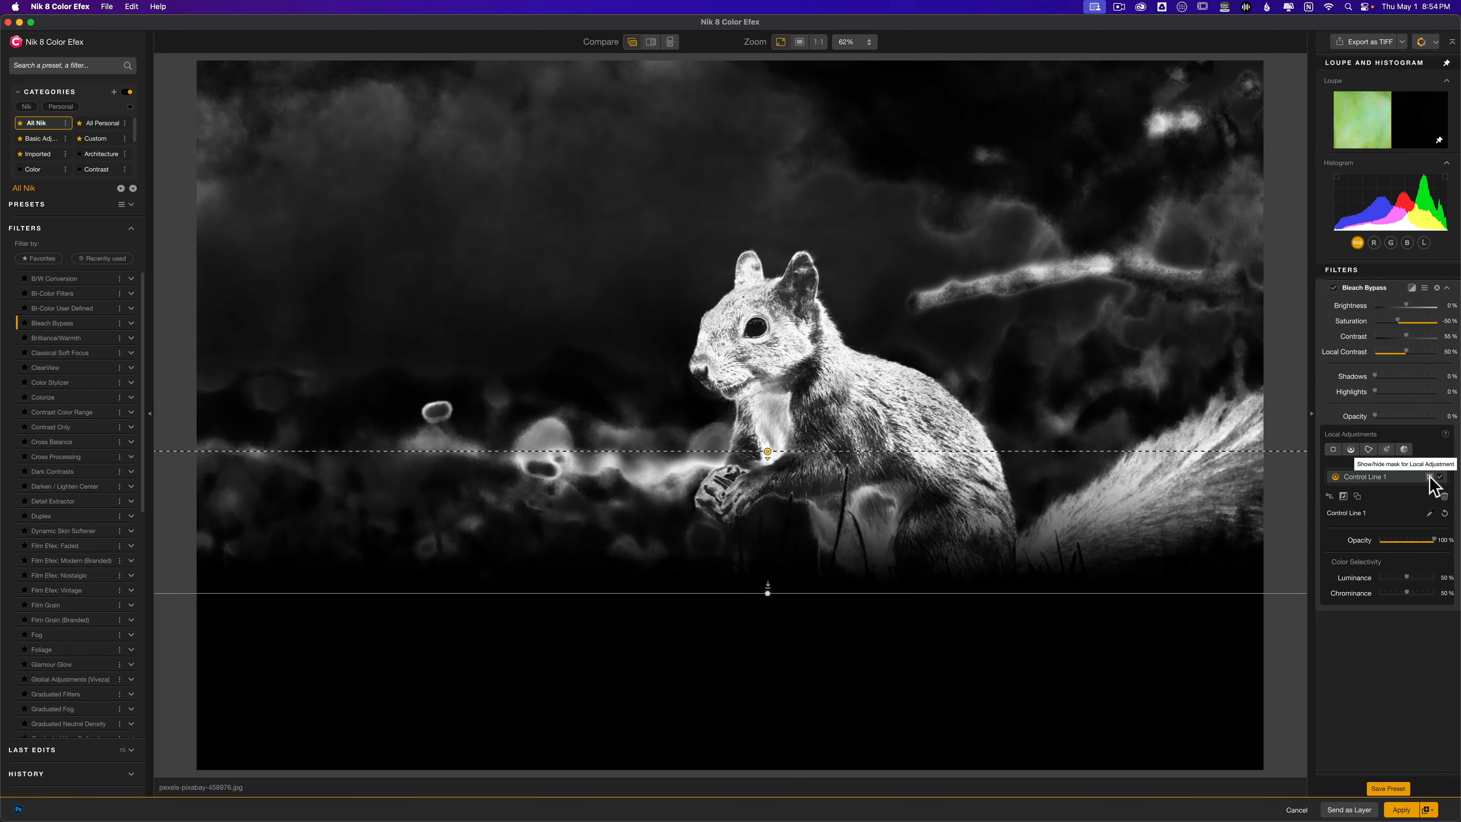
left_click(1430, 477)
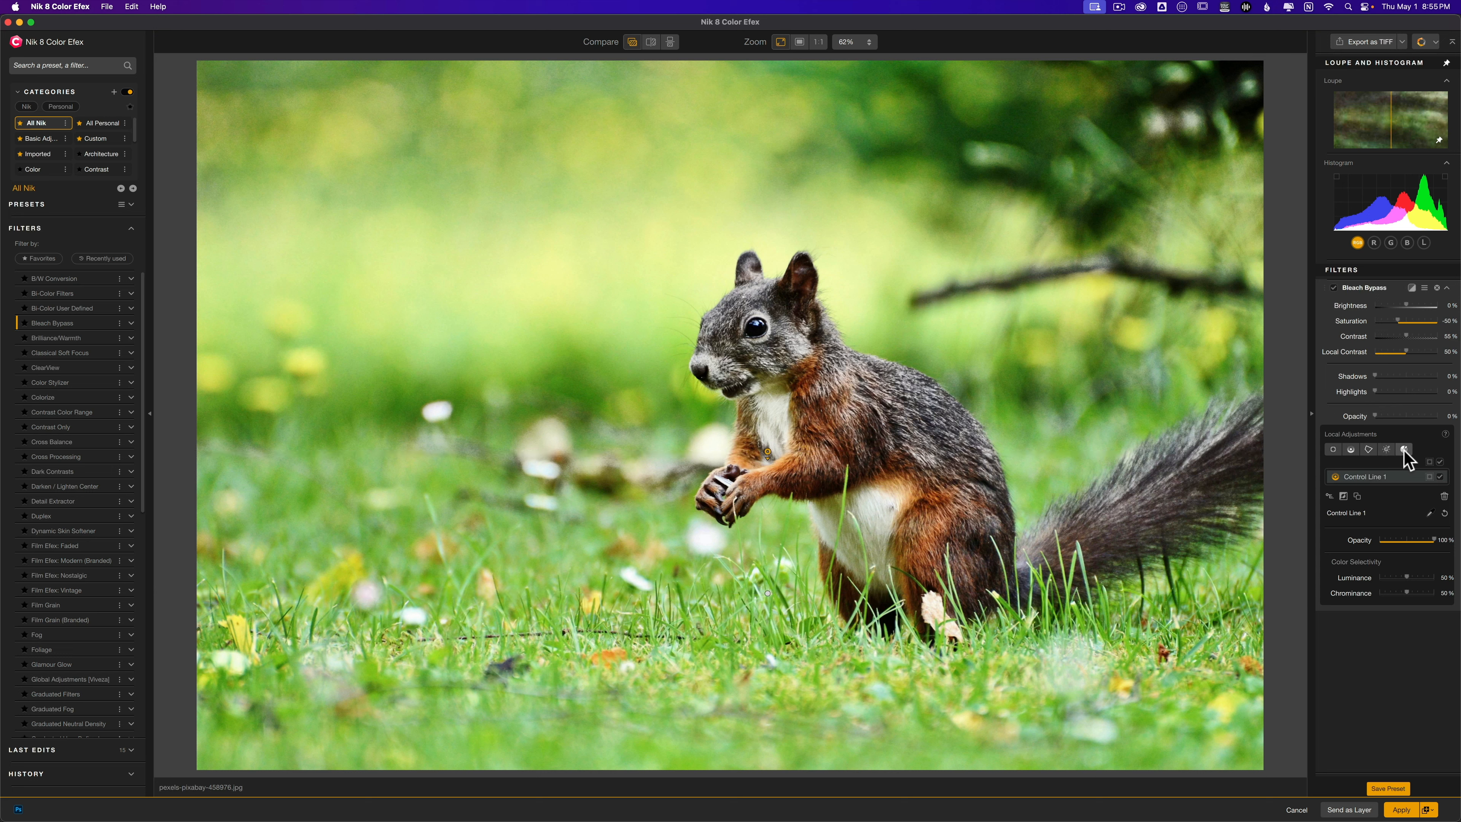
Add a luminosity mask to Bleach Bypass, sampled from the grass in the photo's lower-left area, and preview its mask
left_click(1382, 452)
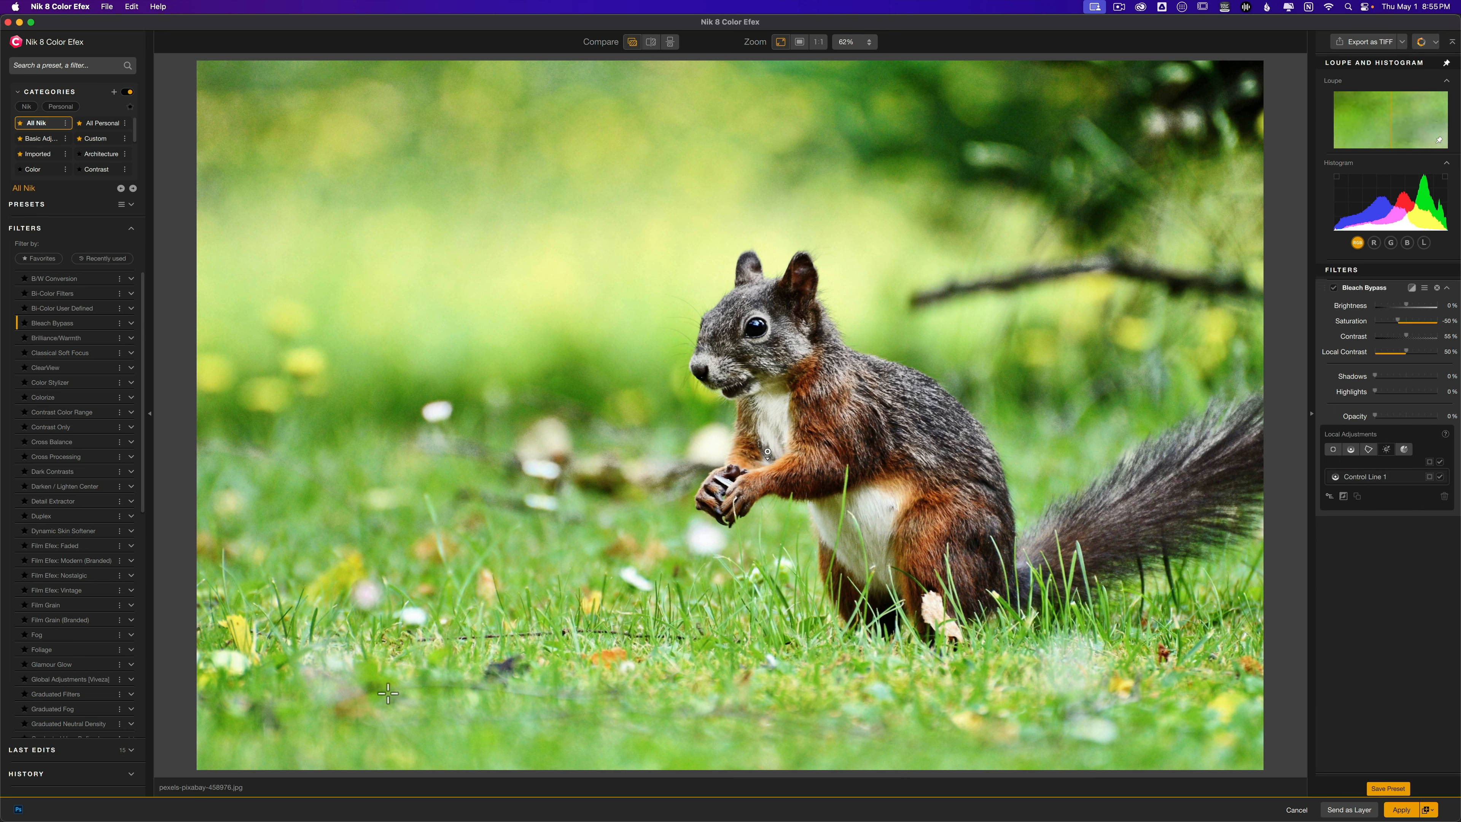
left_click(385, 681)
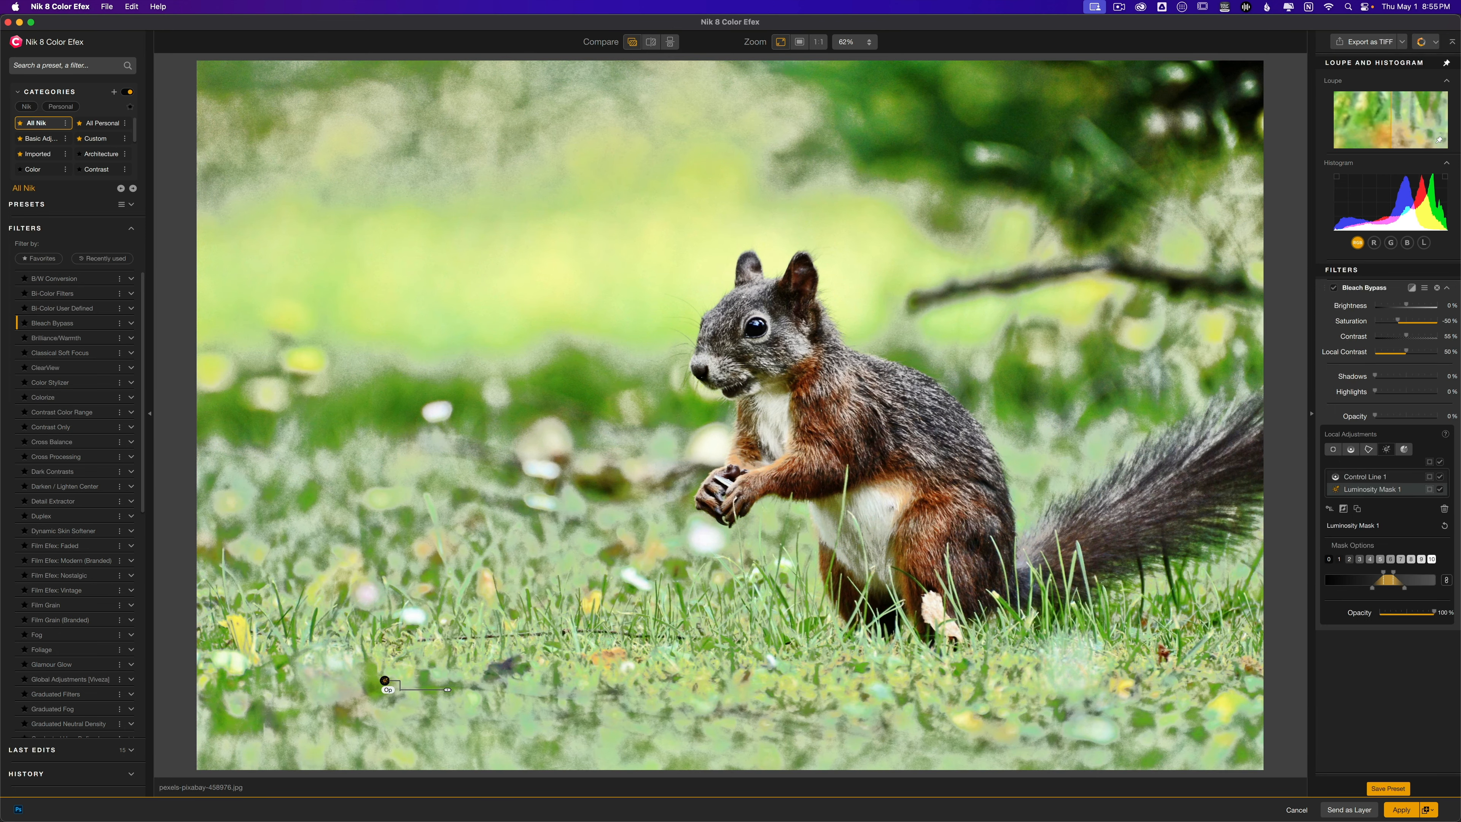
left_click(1430, 489)
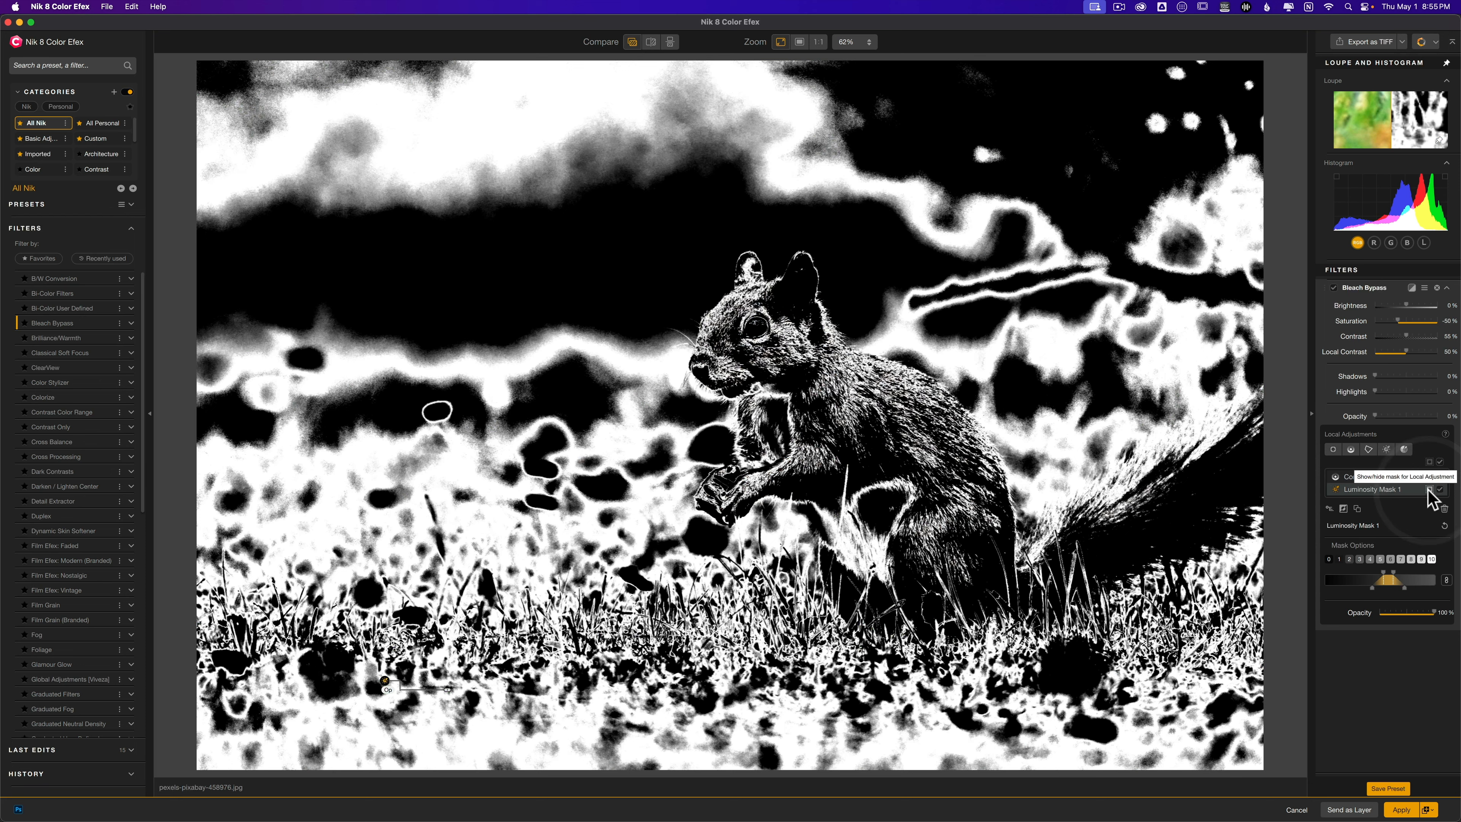
left_click(1429, 489)
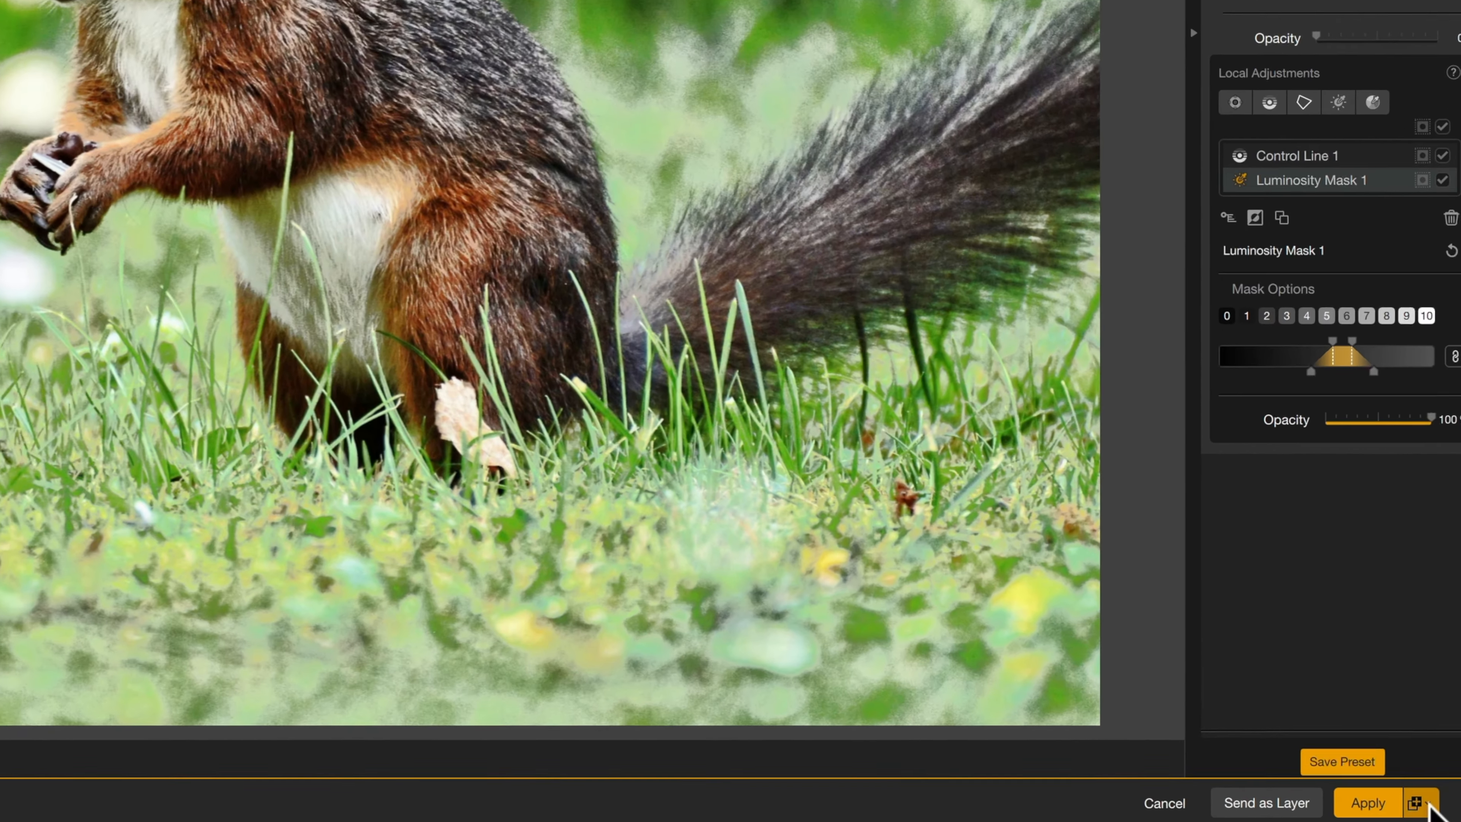
Apply the Bleach Bypass edit to Photoshop as a new layer, including both the Control Line 1 and Luminosity Mask 1 plugin masks
left_click(1428, 810)
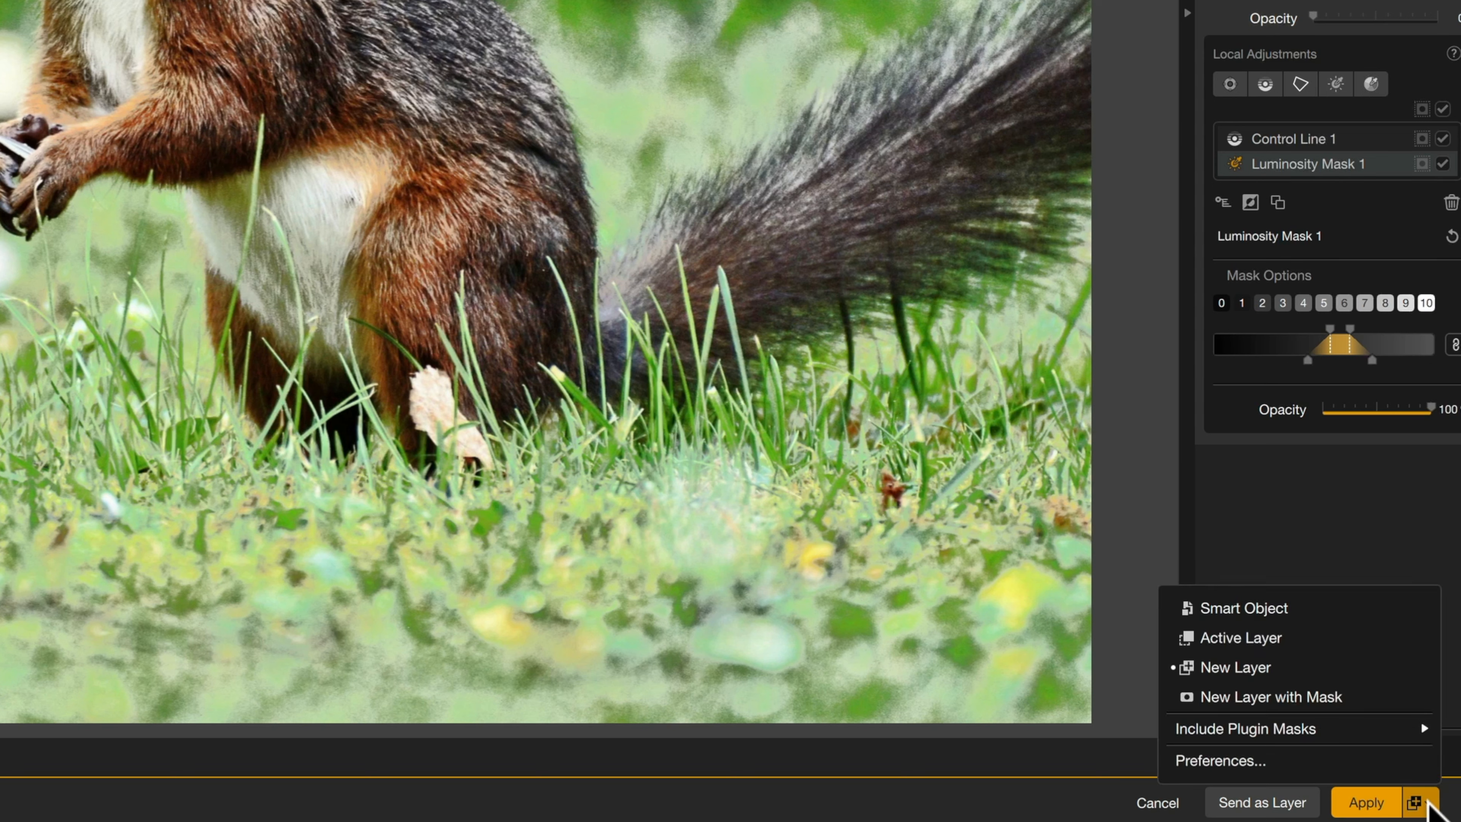
mouse_move(1213, 729)
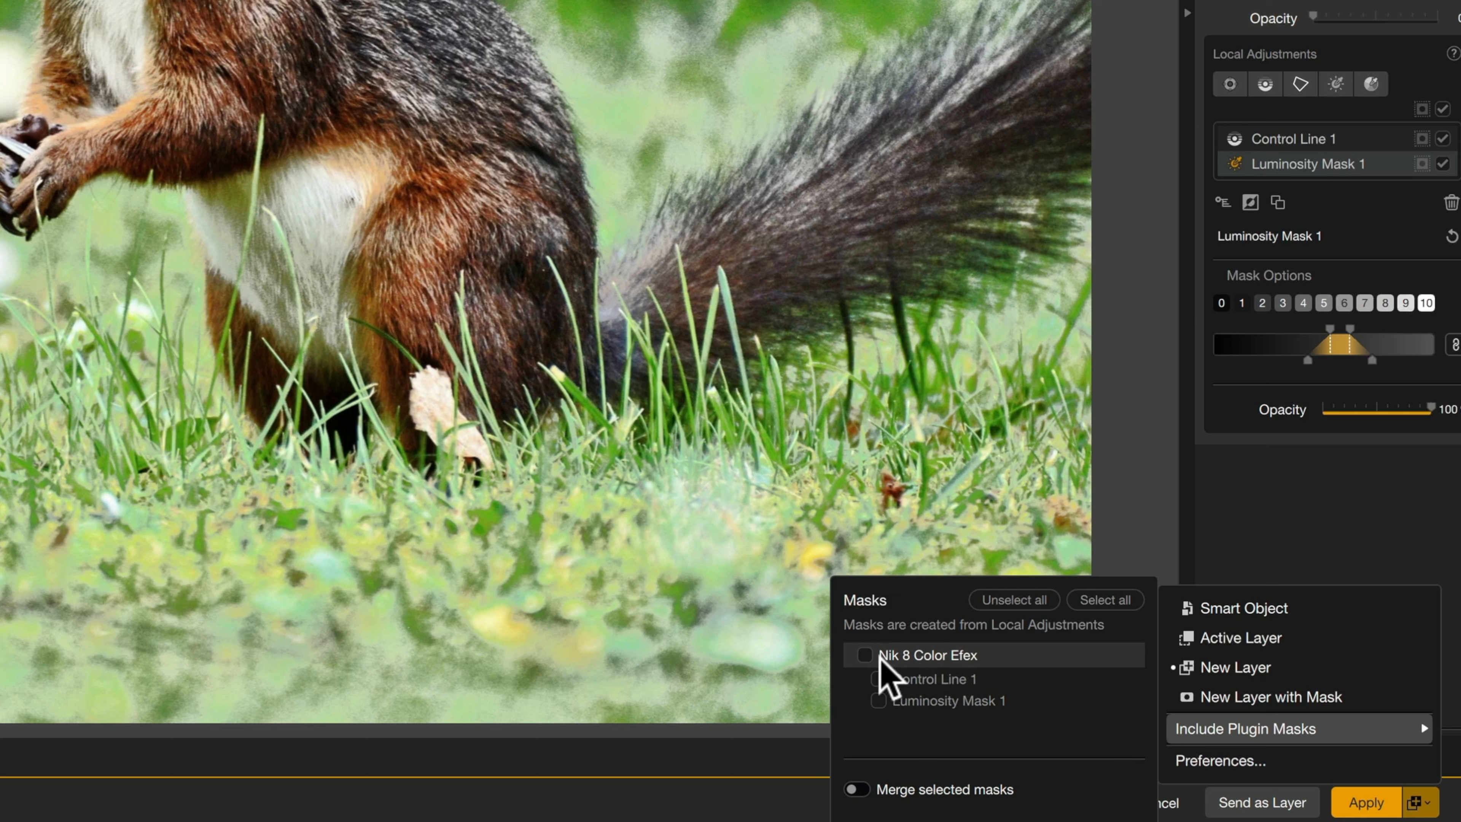
left_click(870, 659)
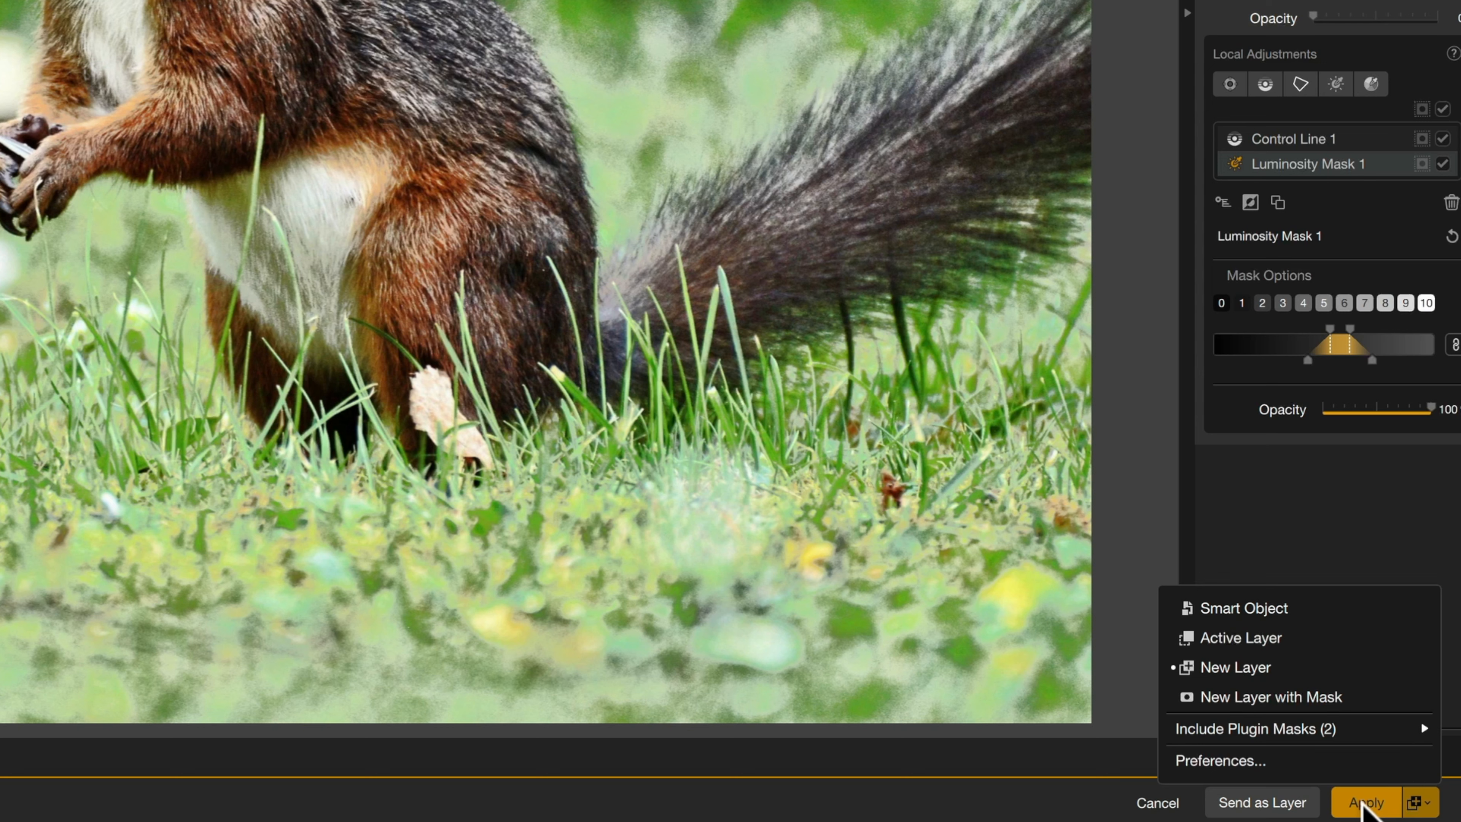
left_click(1363, 806)
left_click(1364, 803)
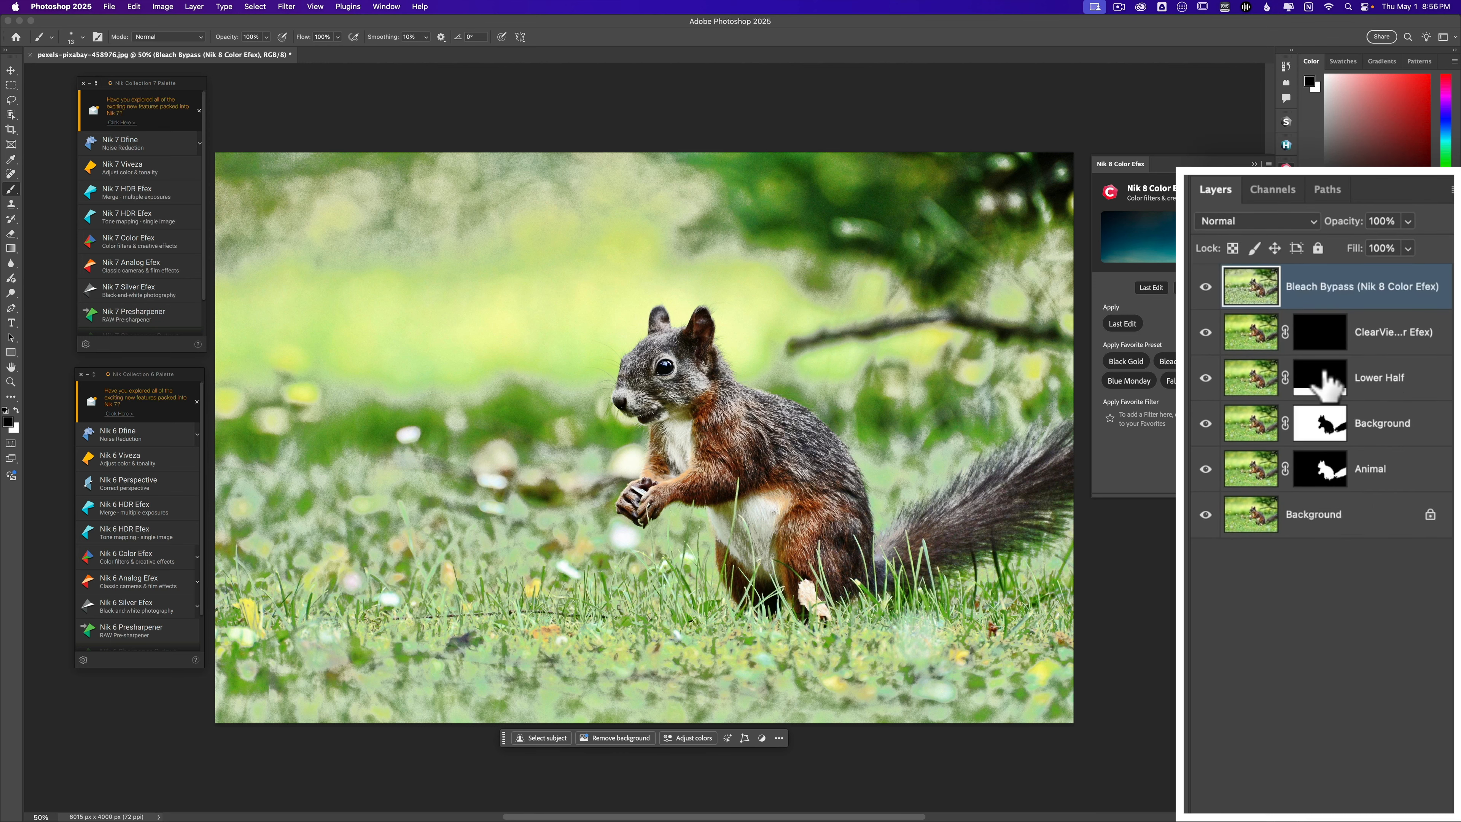
Compare the document's layers and channels, and display the exported Control Line 1 channel on its own
left_click(1275, 194)
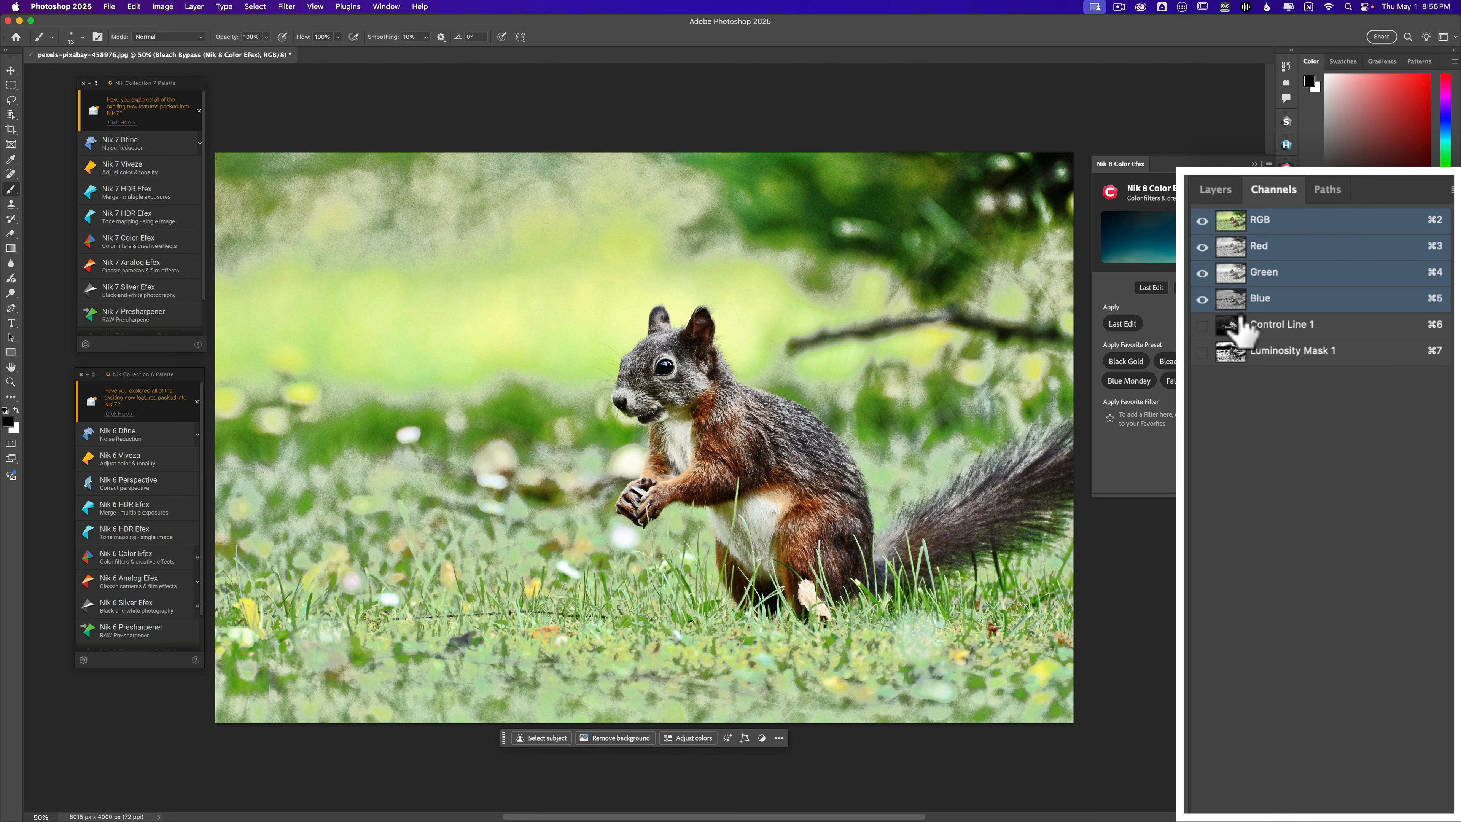
left_click(1207, 193)
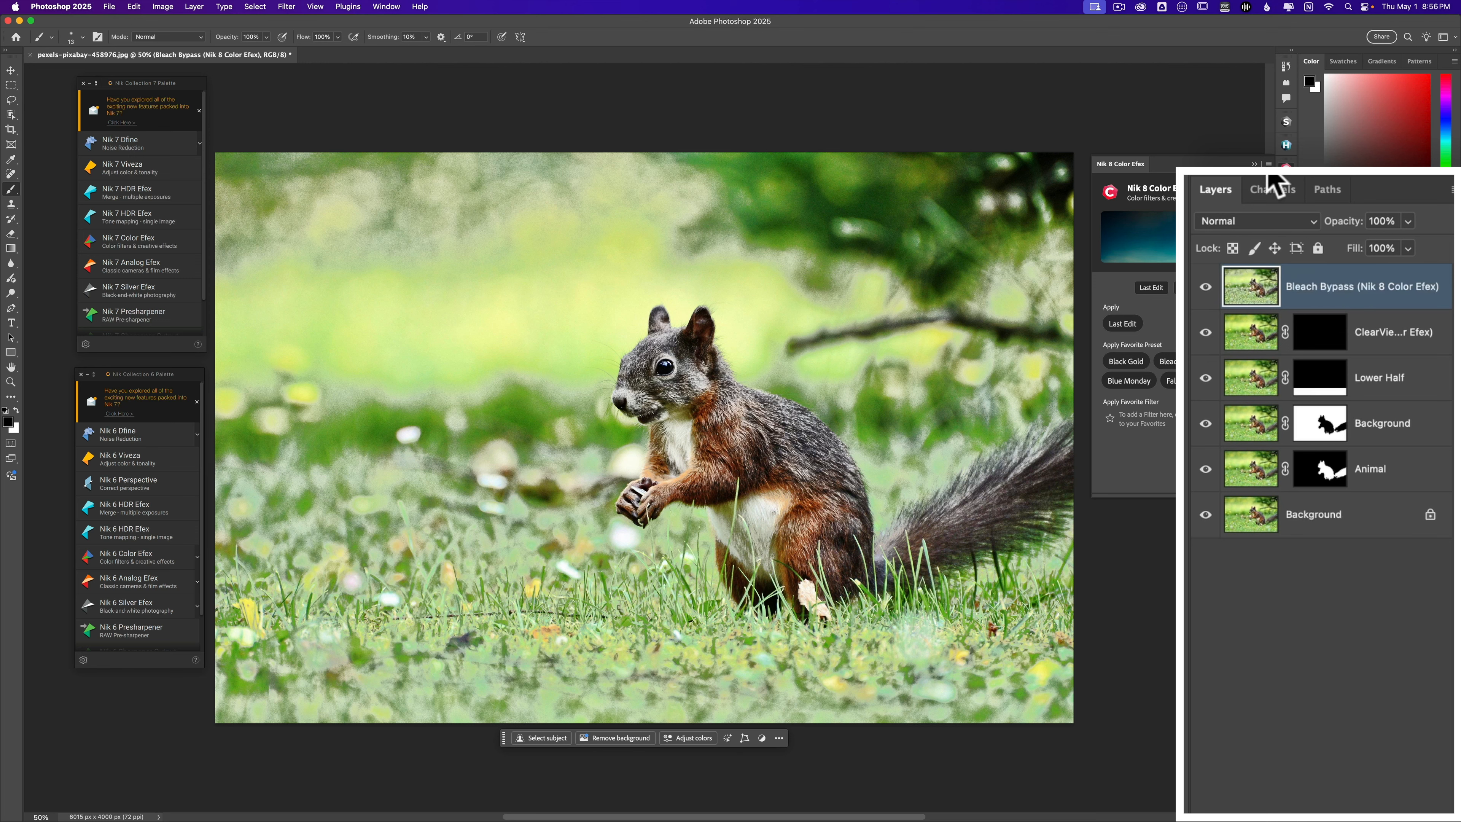
left_click(1272, 192)
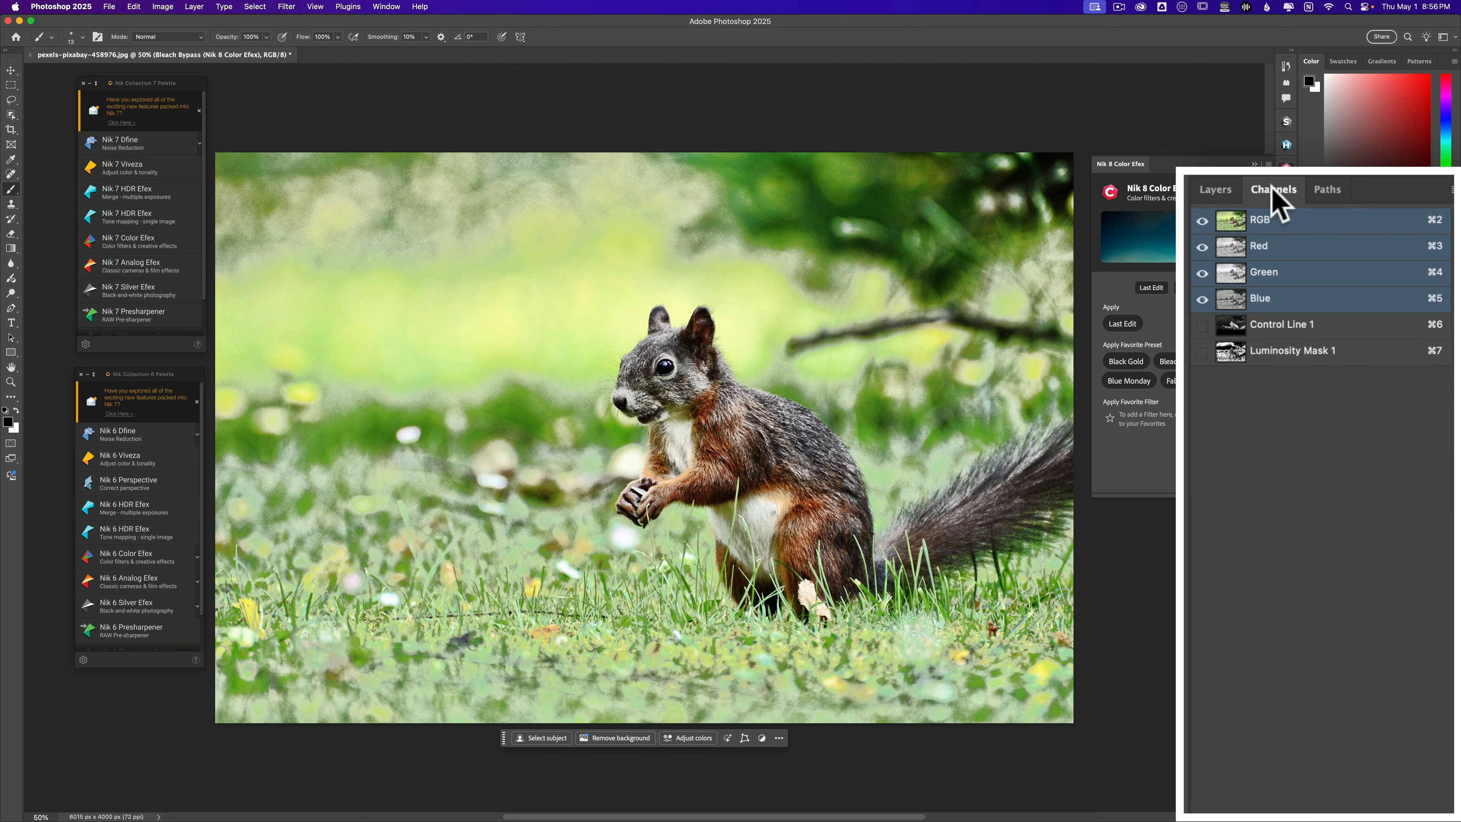
left_click(1202, 326)
left_click(1203, 300)
left_click(1203, 274)
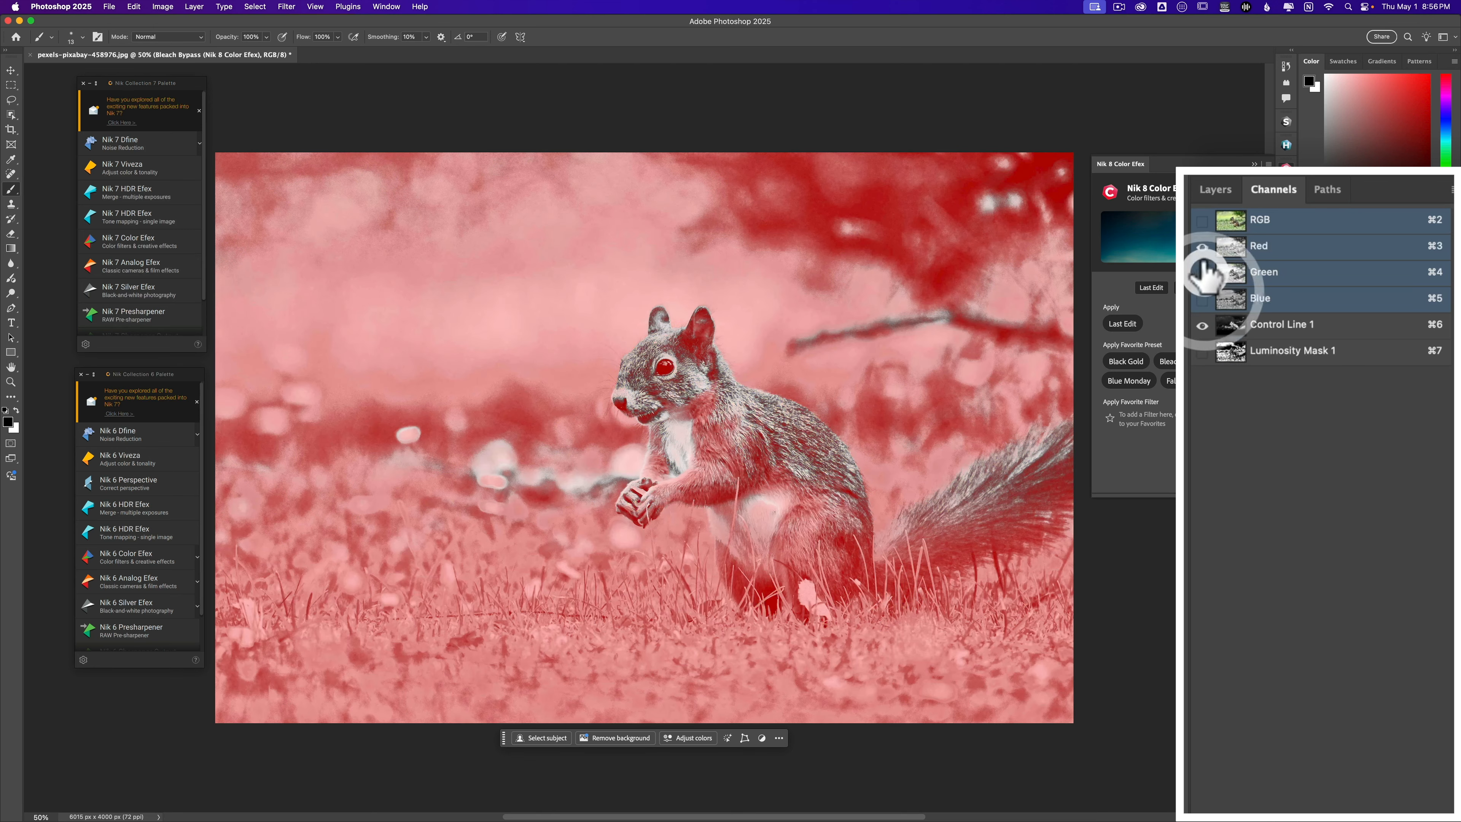
left_click(1203, 247)
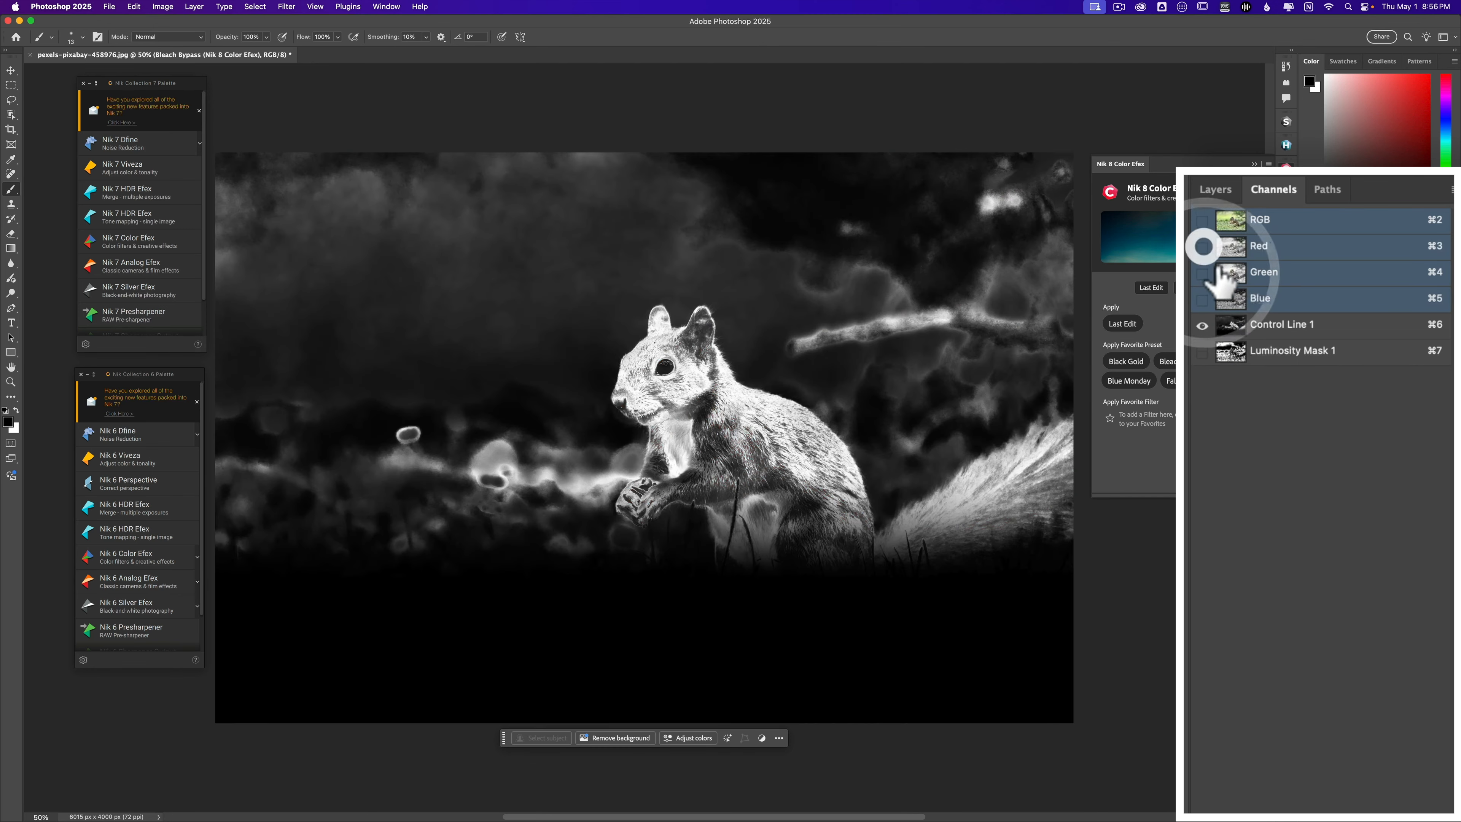
View the Luminosity Mask 1 channel on its own, and load the Control Line 1 channel as a selection
left_click(1203, 327)
left_click(1204, 352)
left_click(1204, 327)
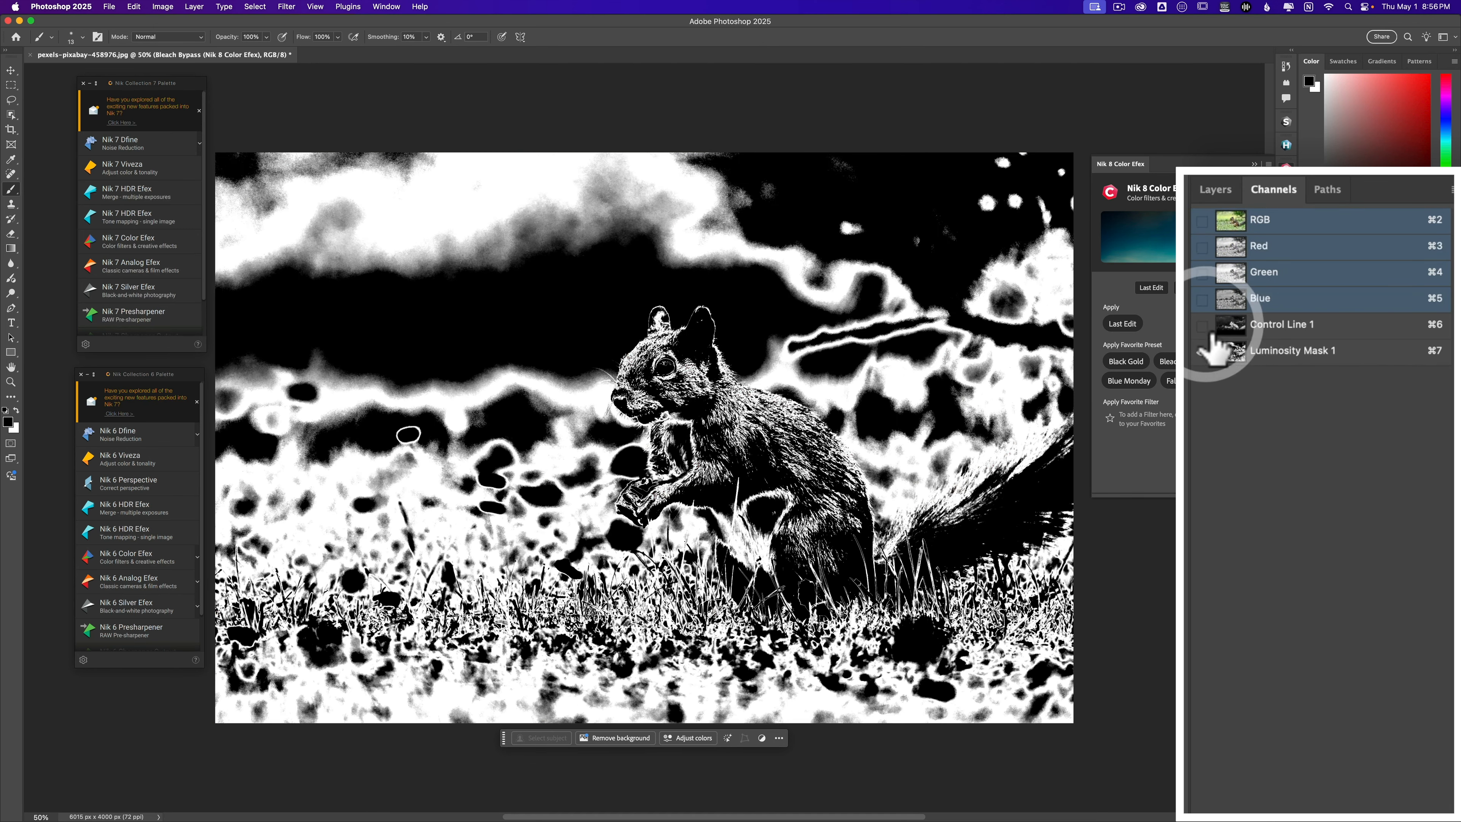
left_click(1204, 352)
left_click(1202, 327)
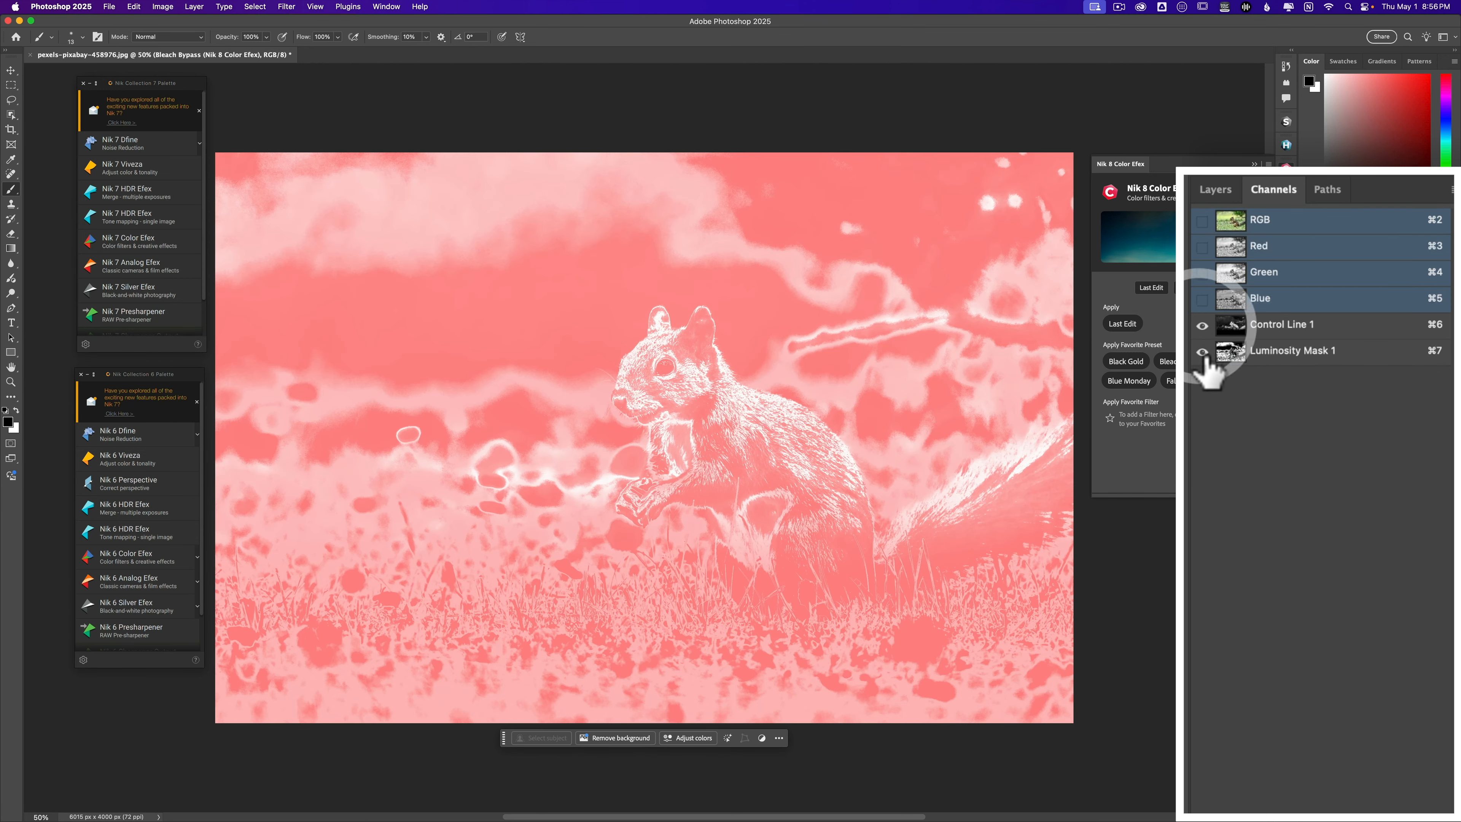
left_click(1204, 352)
left_click(1232, 327, "super")
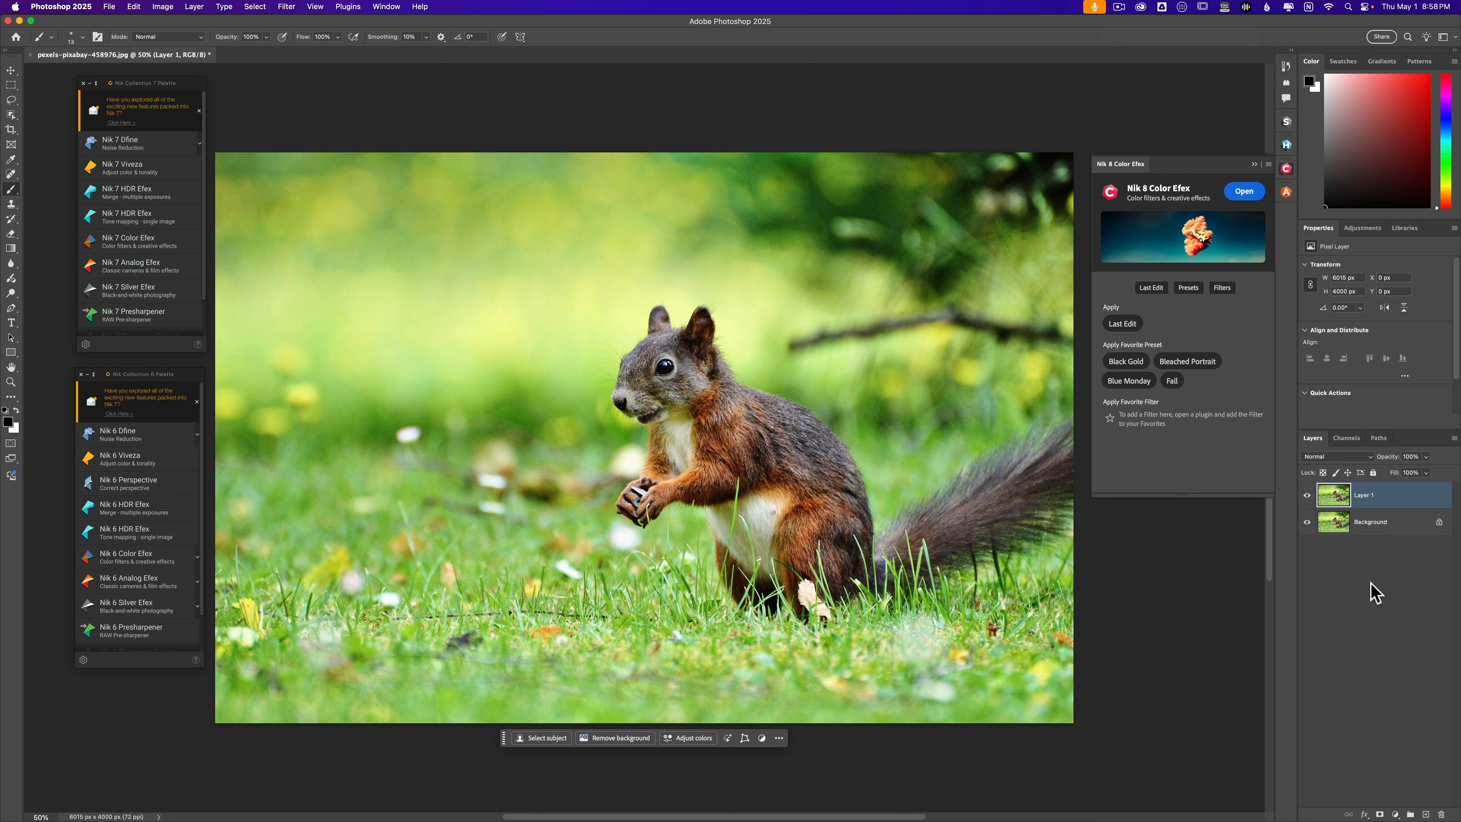
Close the Nik 8 Color Efex panel and open Layer 1 in Nik 8 Analog Efex
left_click(1255, 164)
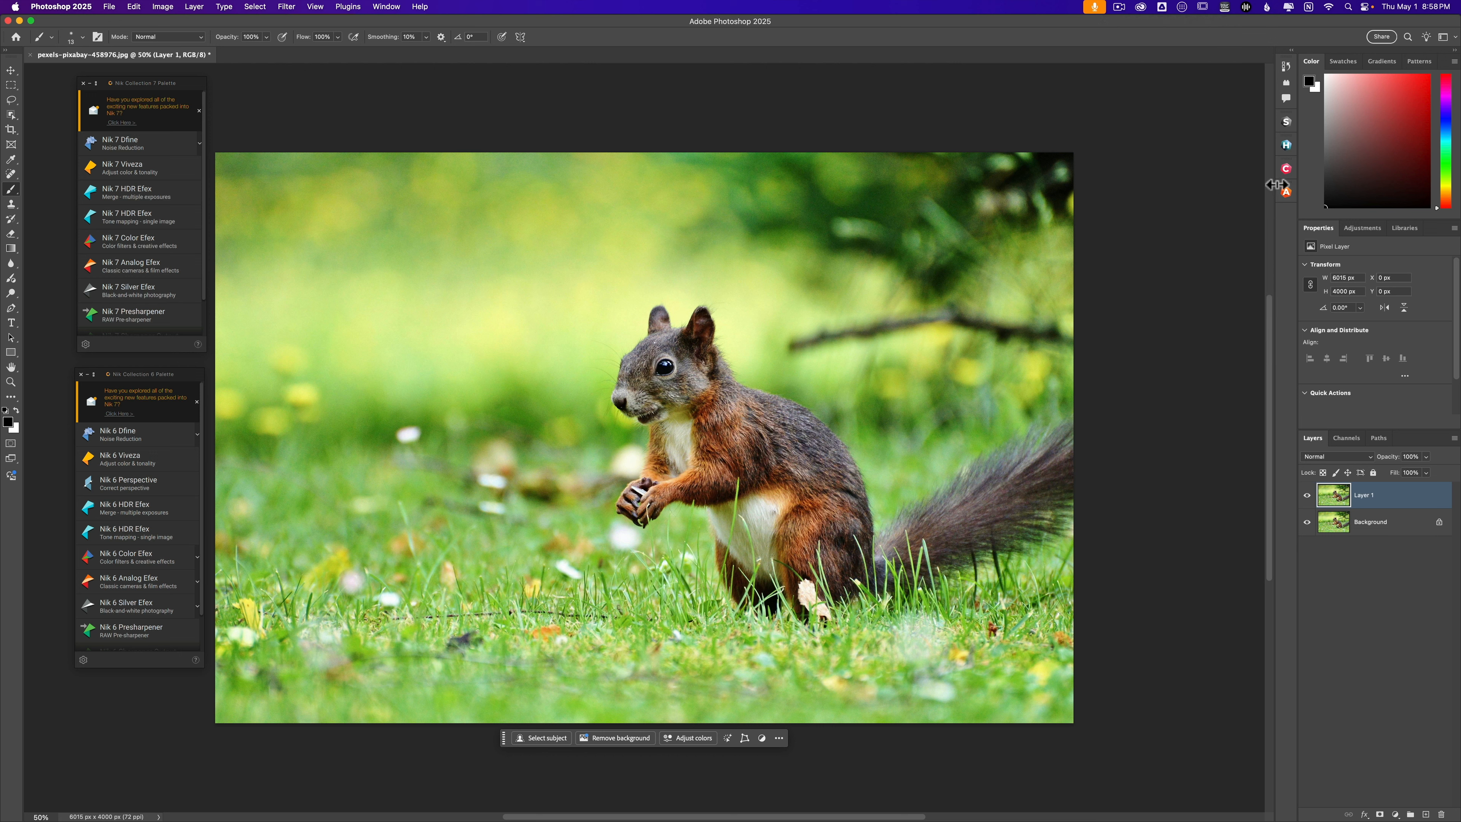
left_click(1286, 193)
left_click(1244, 214)
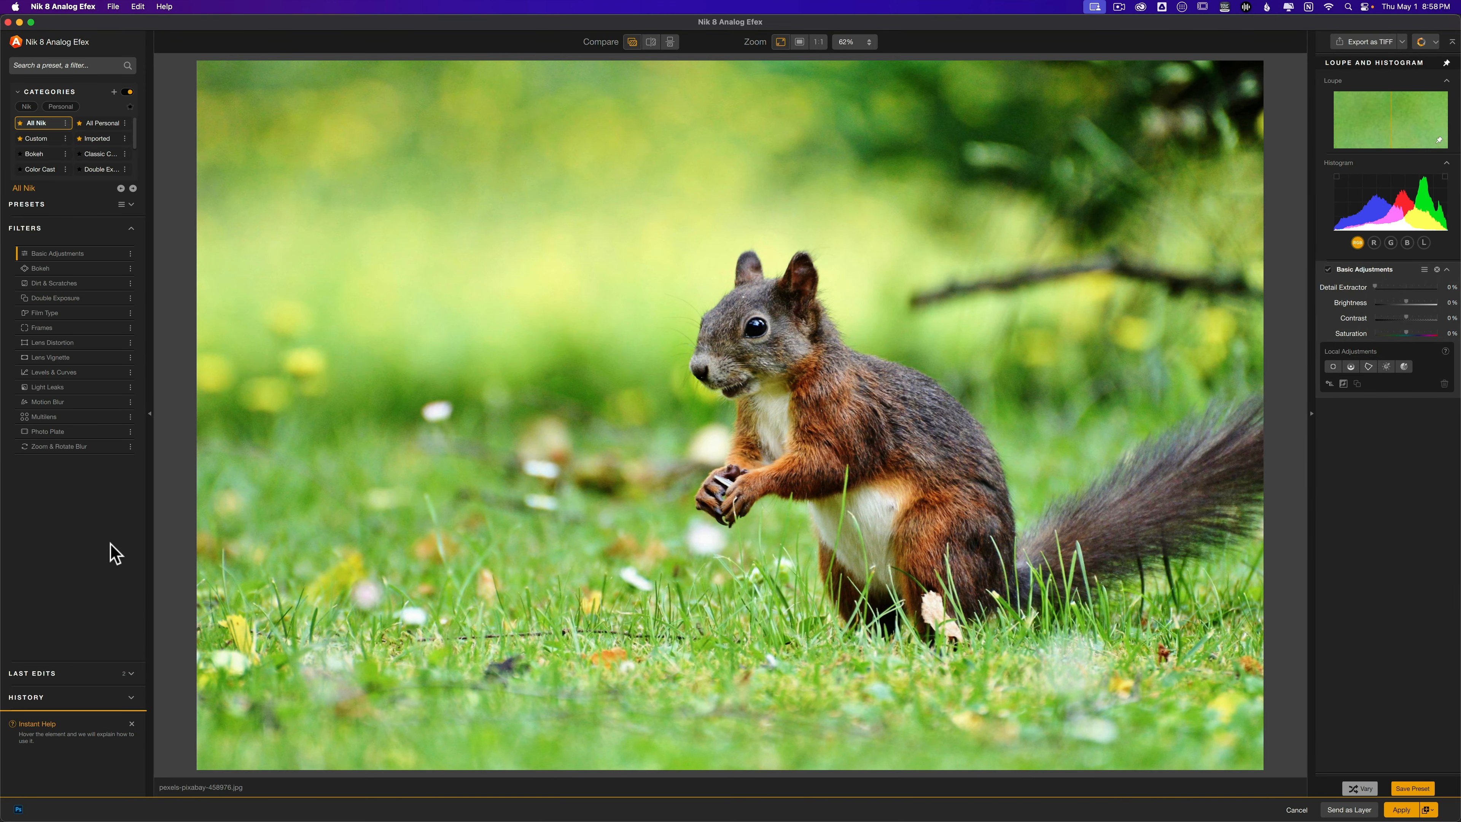
Apply the Antique Blur preset to the squirrel photo
left_click(132, 206)
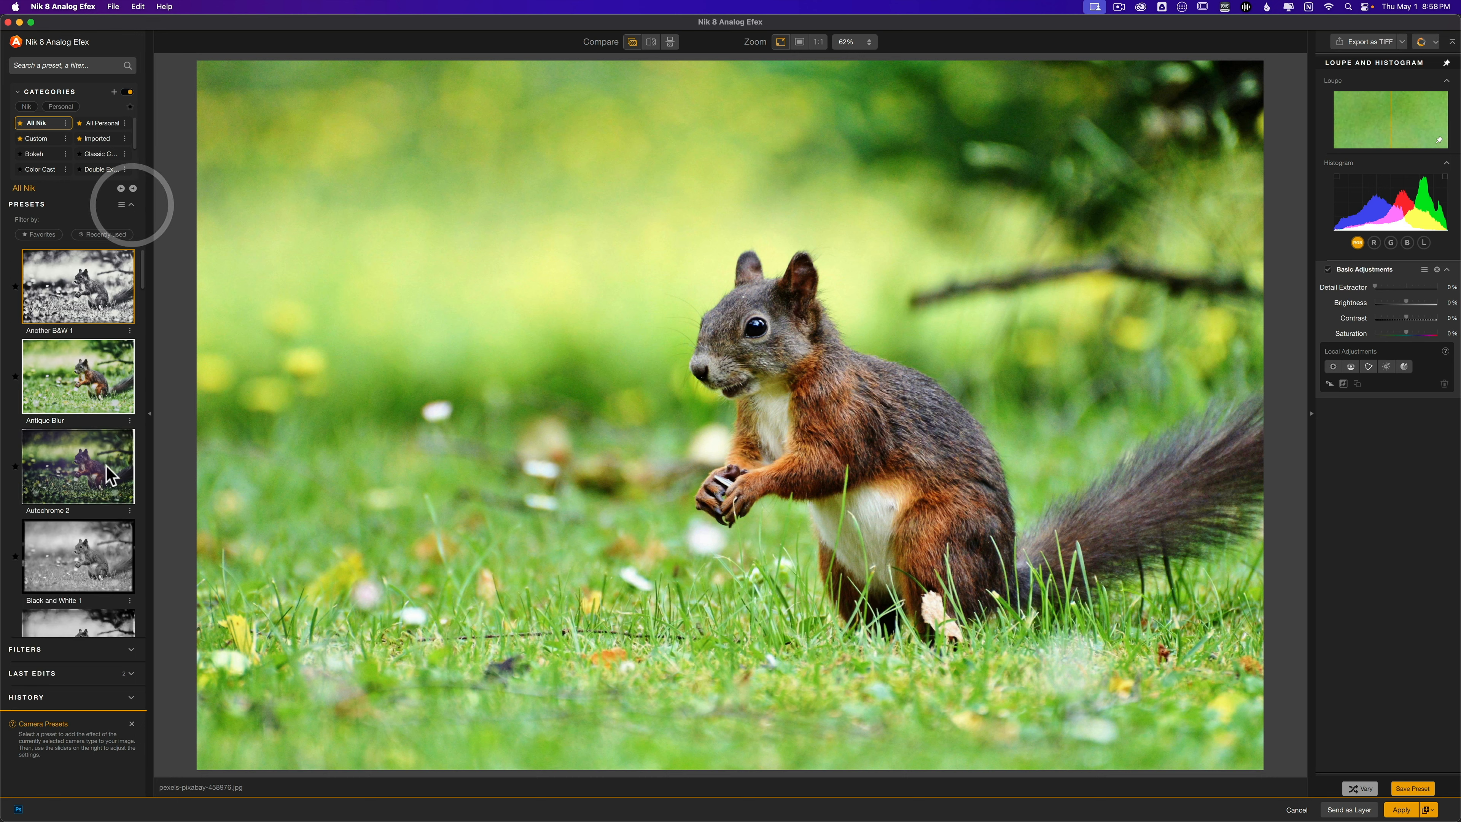
left_click(69, 373)
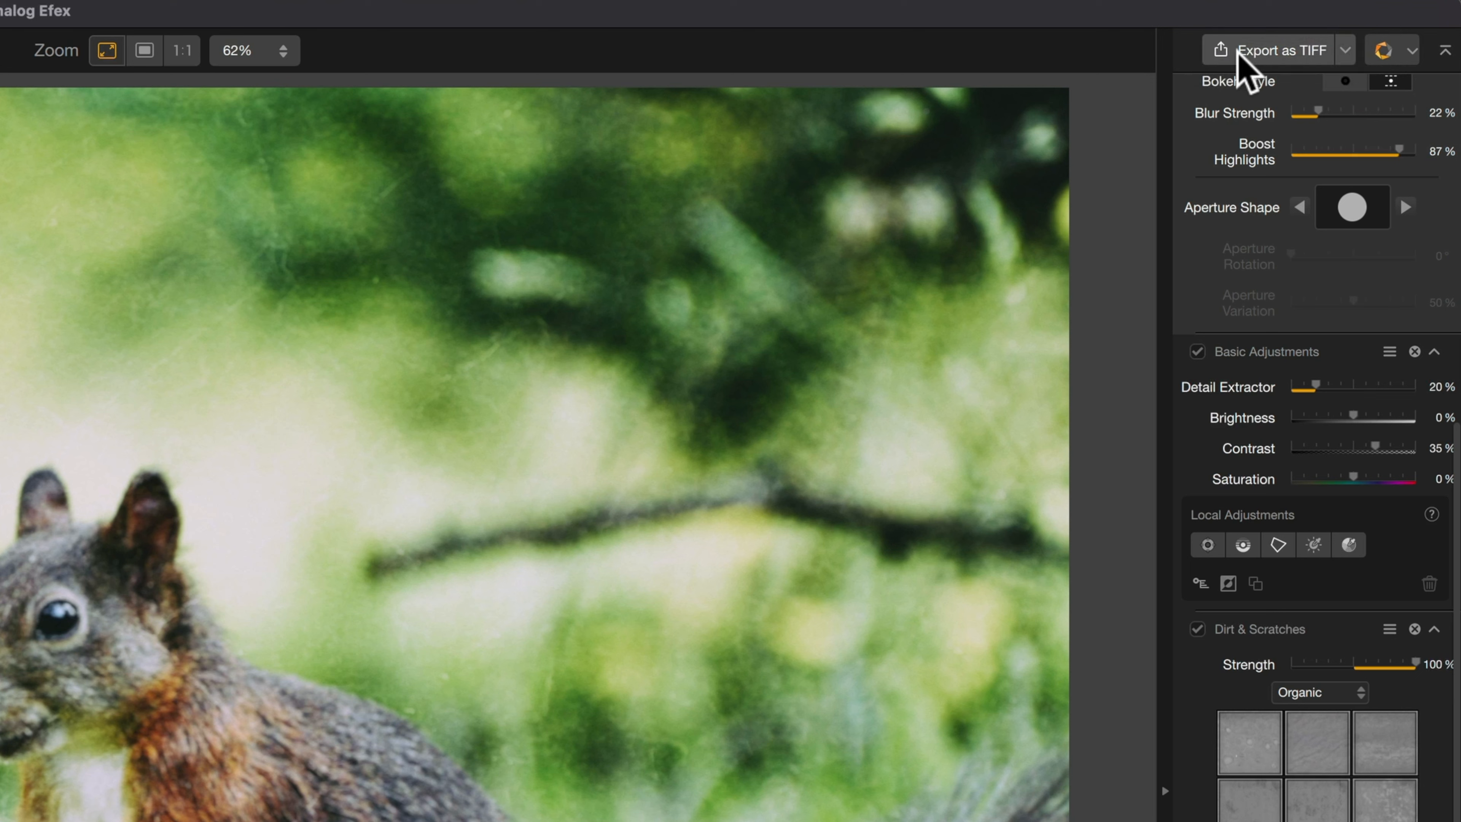
Check the TIFF bit-depth choices in the quick export preferences and set the export format to JPEG
left_click(1348, 50)
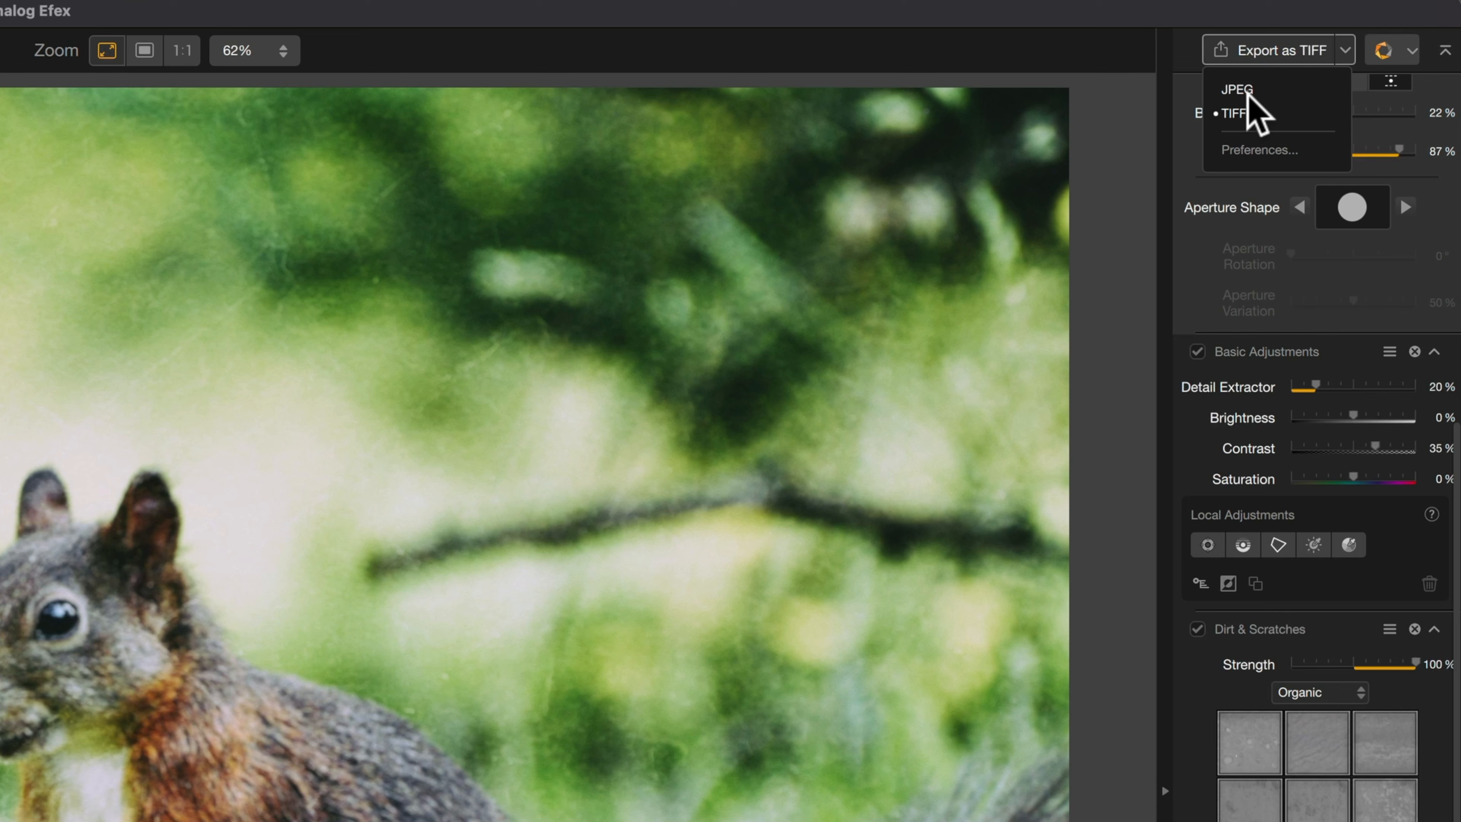
left_click(1258, 151)
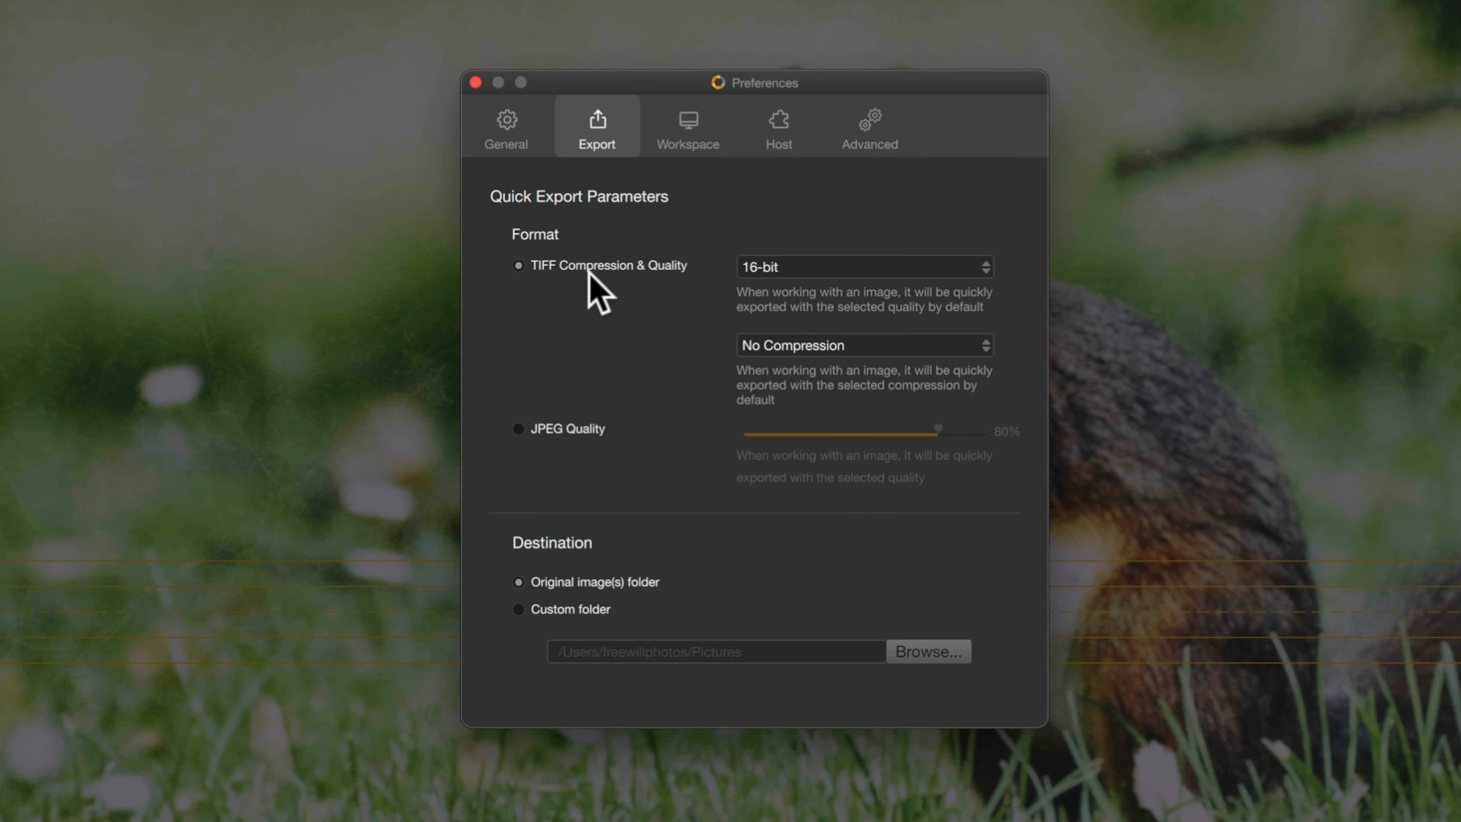
left_click(890, 268)
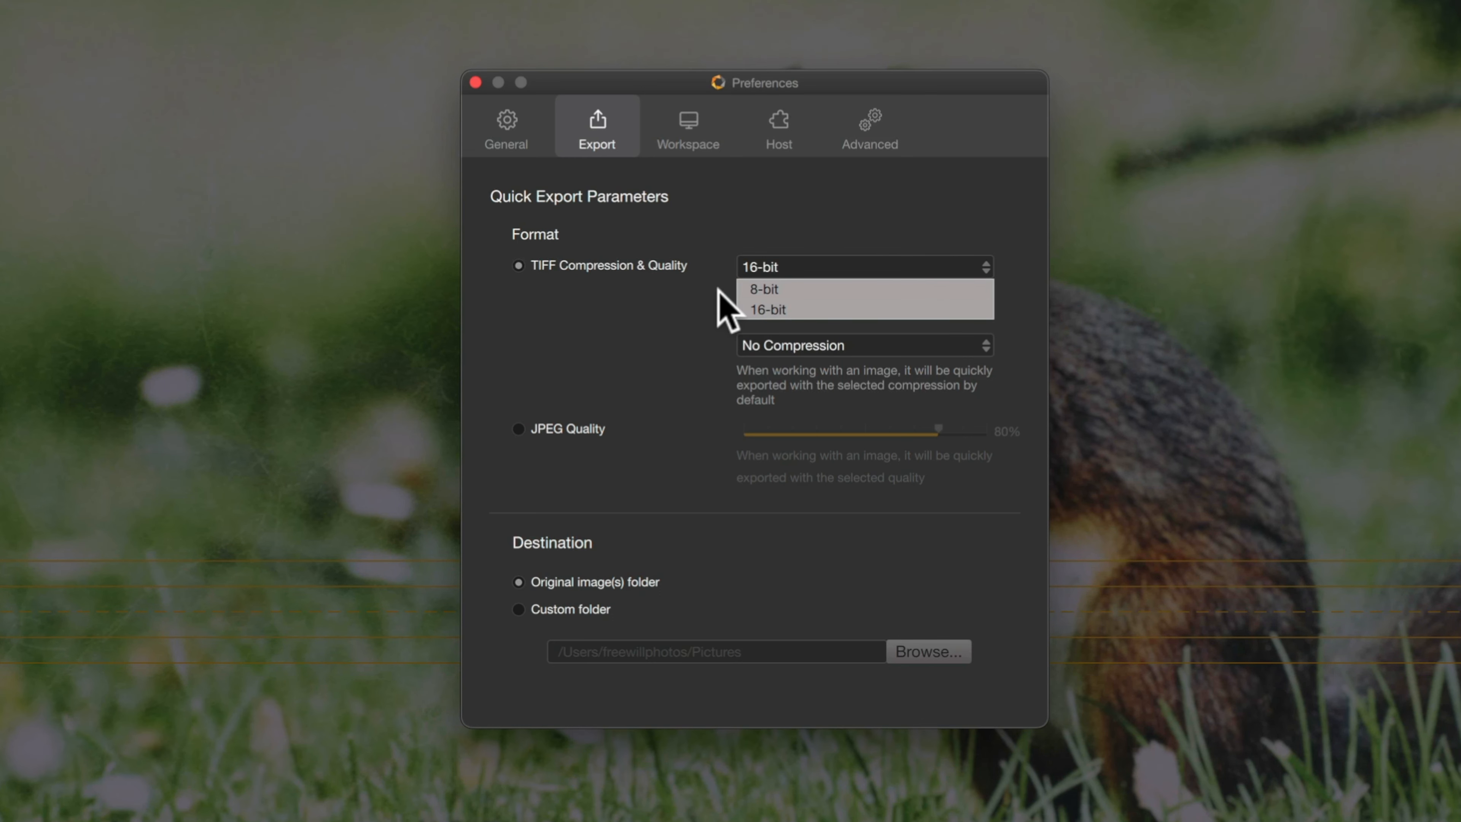
left_click(659, 297)
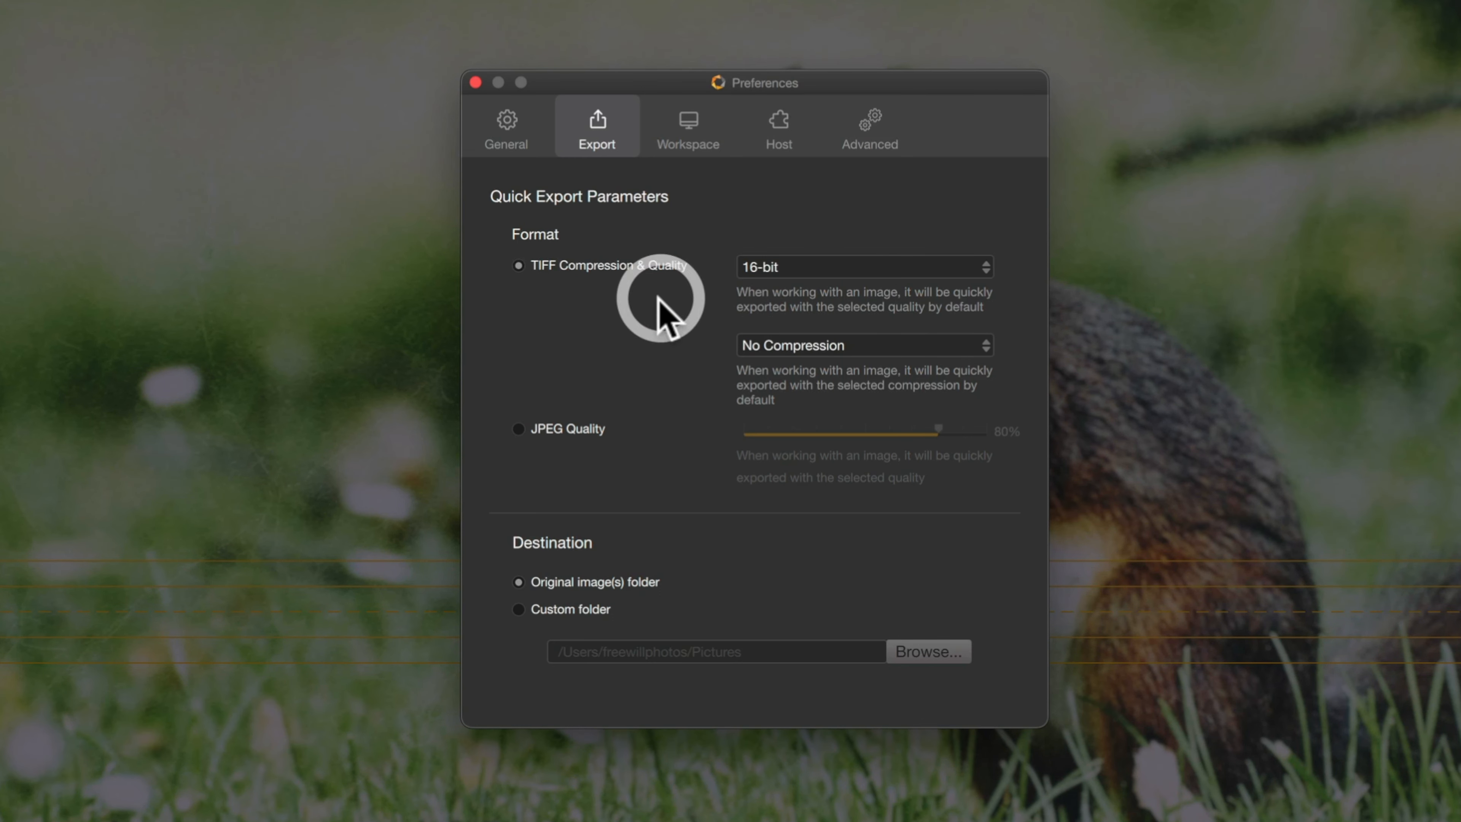
left_click(545, 433)
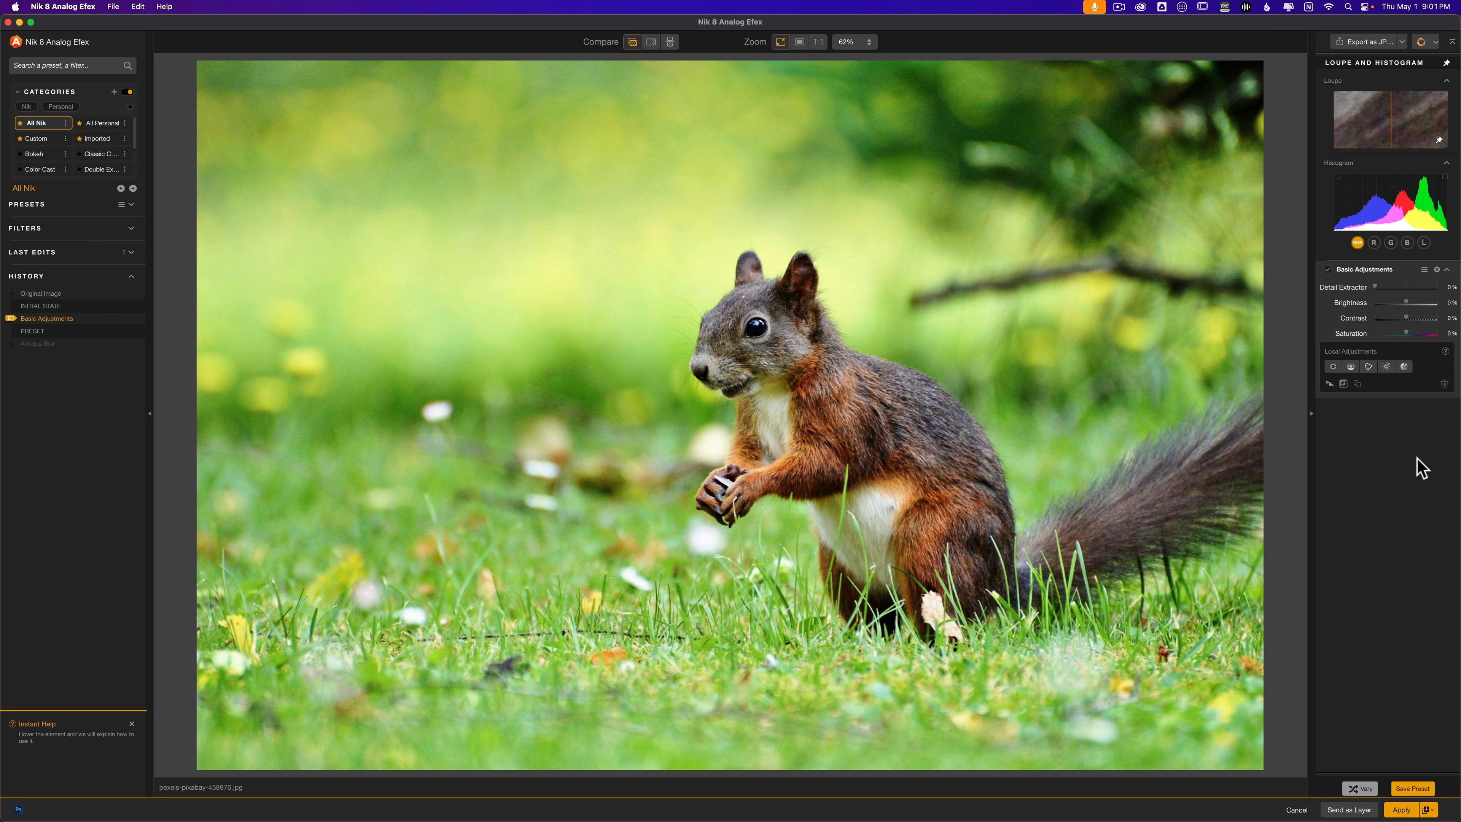
Add the Bokeh filter, centre its focus ellipse on the squirrel's face, and enlarge the ellipse in height and width
left_click(131, 229)
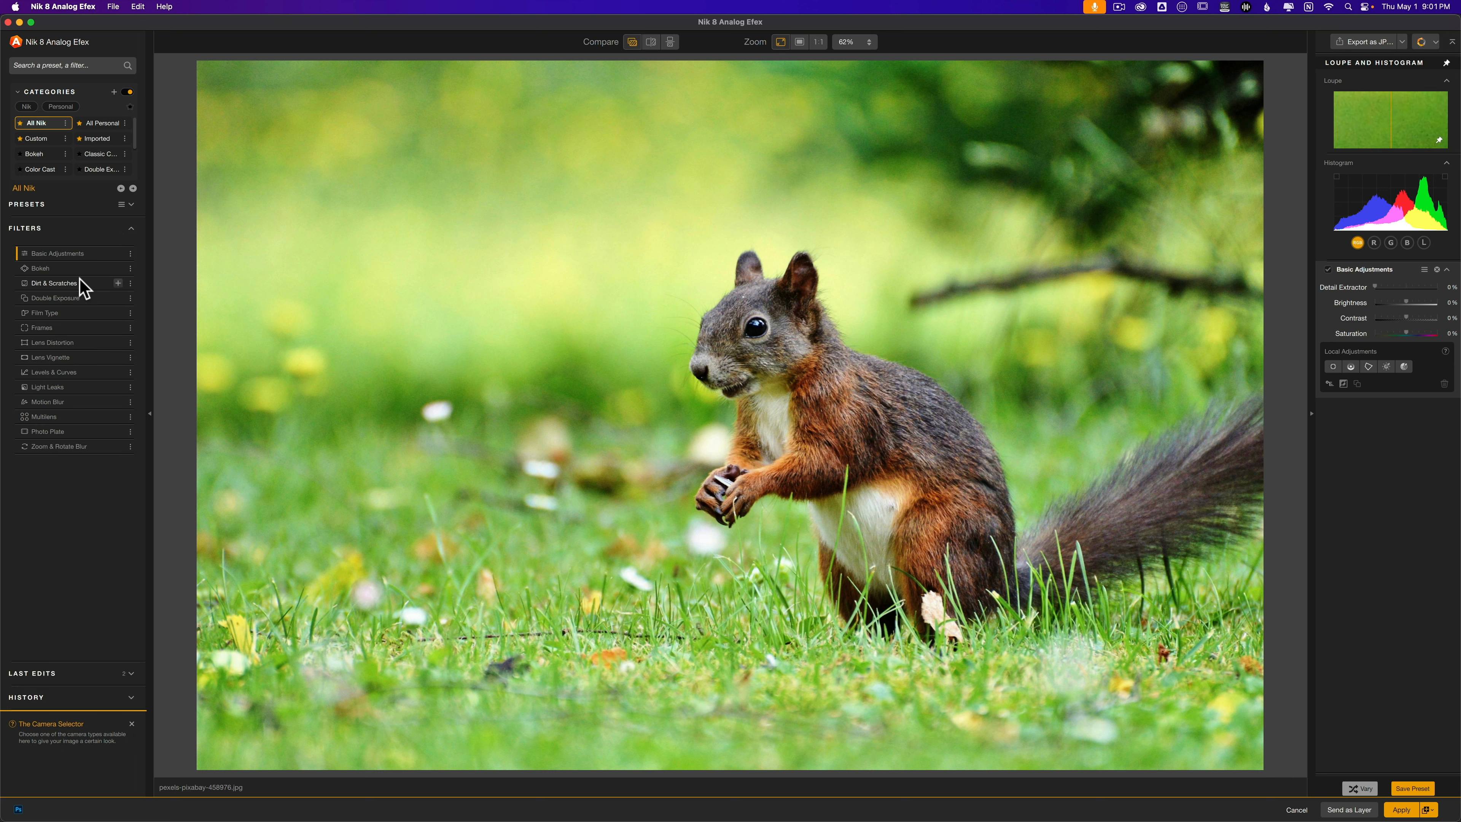
left_click(118, 268)
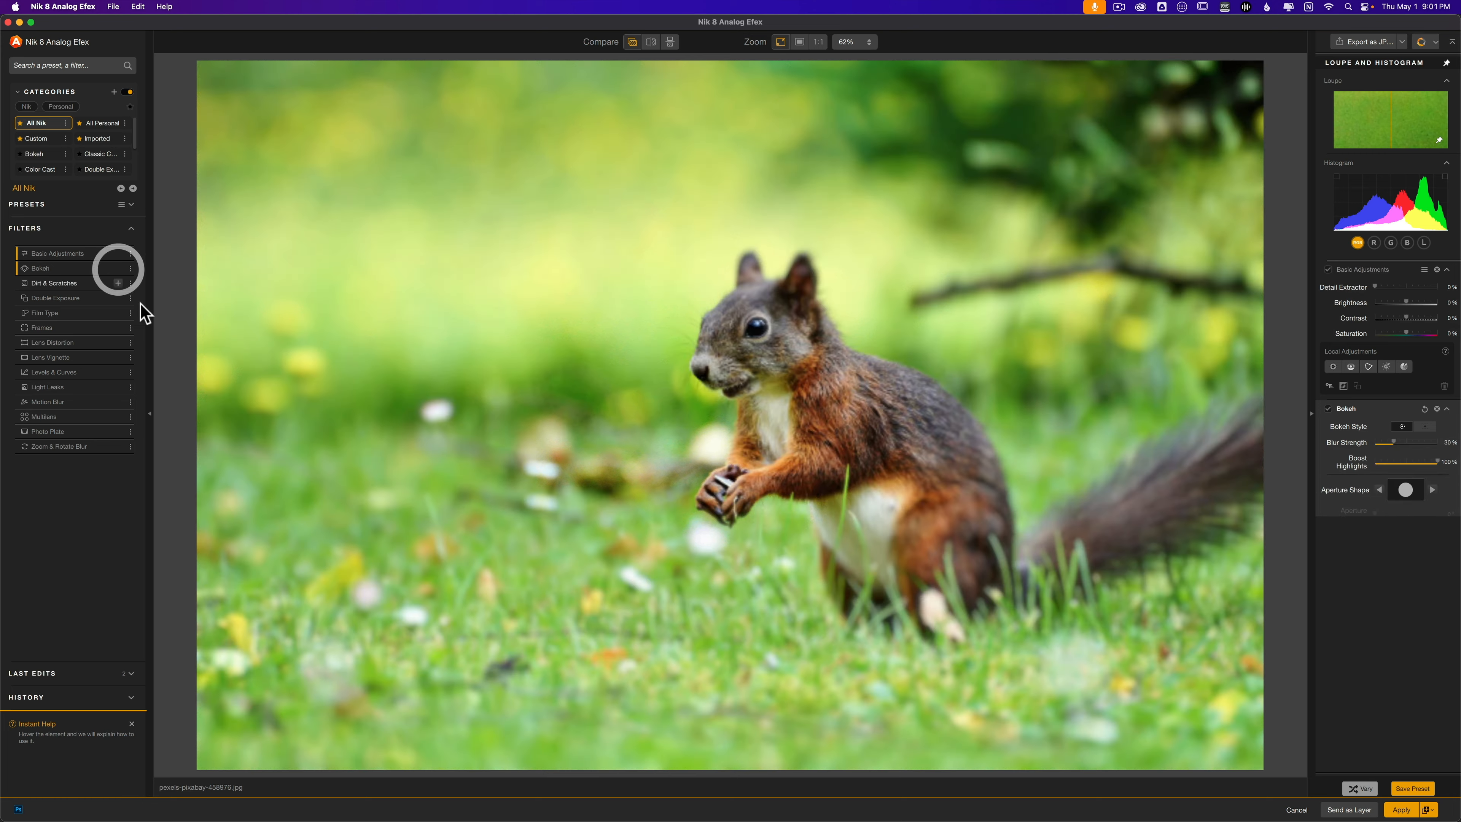
left_click_drag(730, 414, 755, 346)
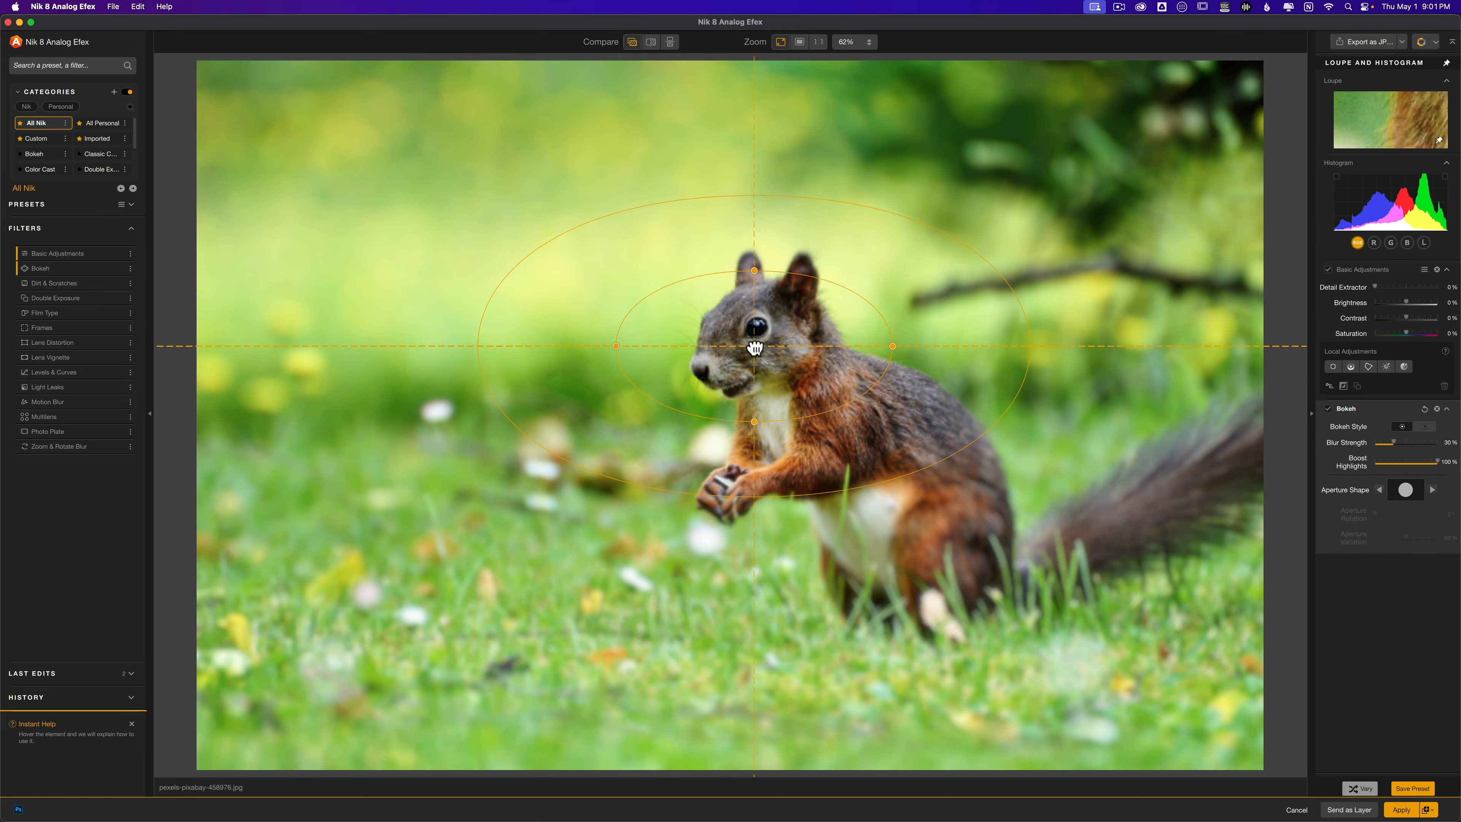
left_click_drag(749, 425, 755, 479)
left_click_drag(896, 345, 920, 346)
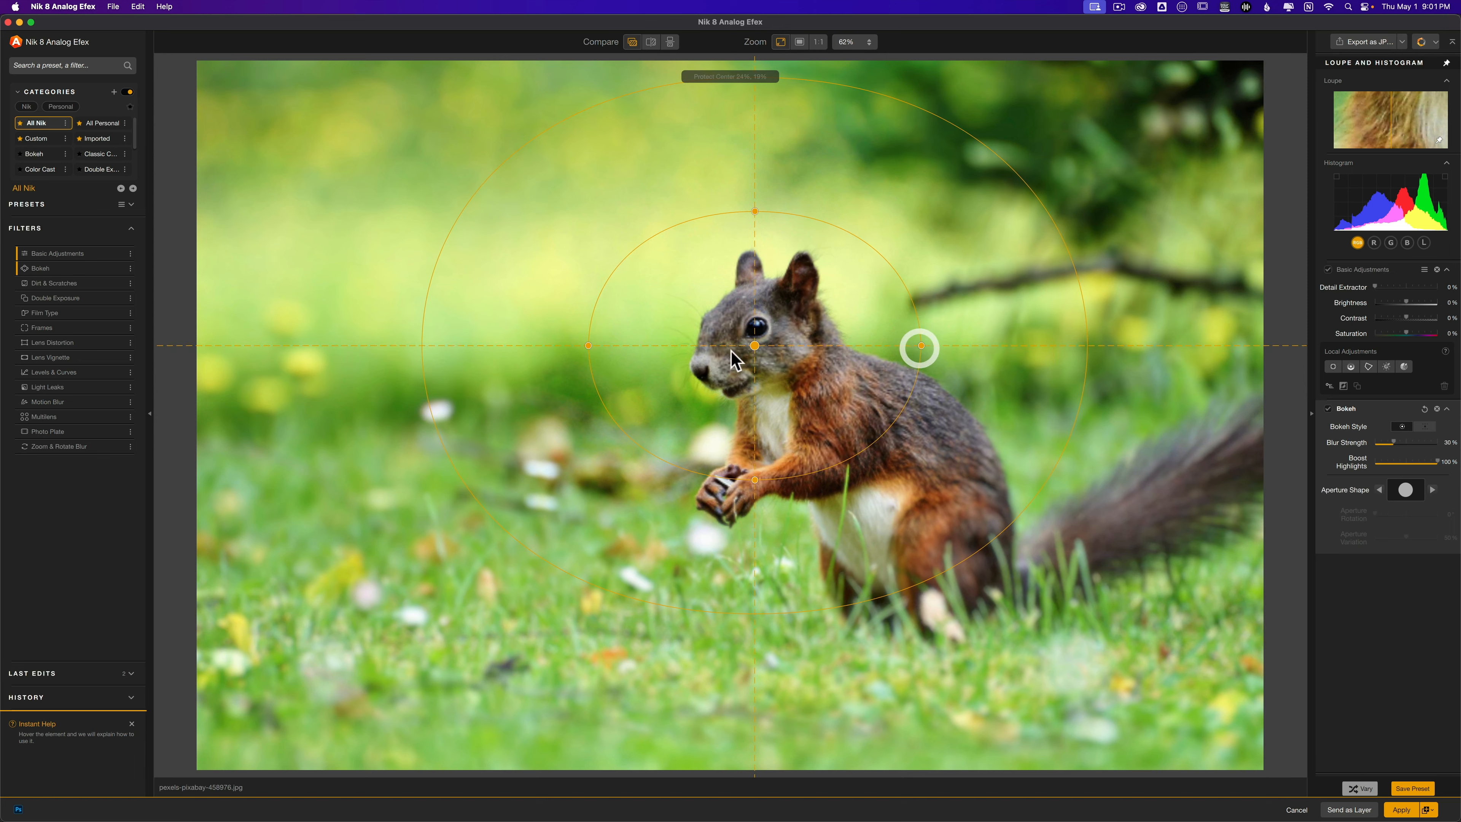
Nudge the Bokeh focus area over the squirrel's face and send the result to Photoshop as a layer
left_click_drag(760, 371, 767, 362)
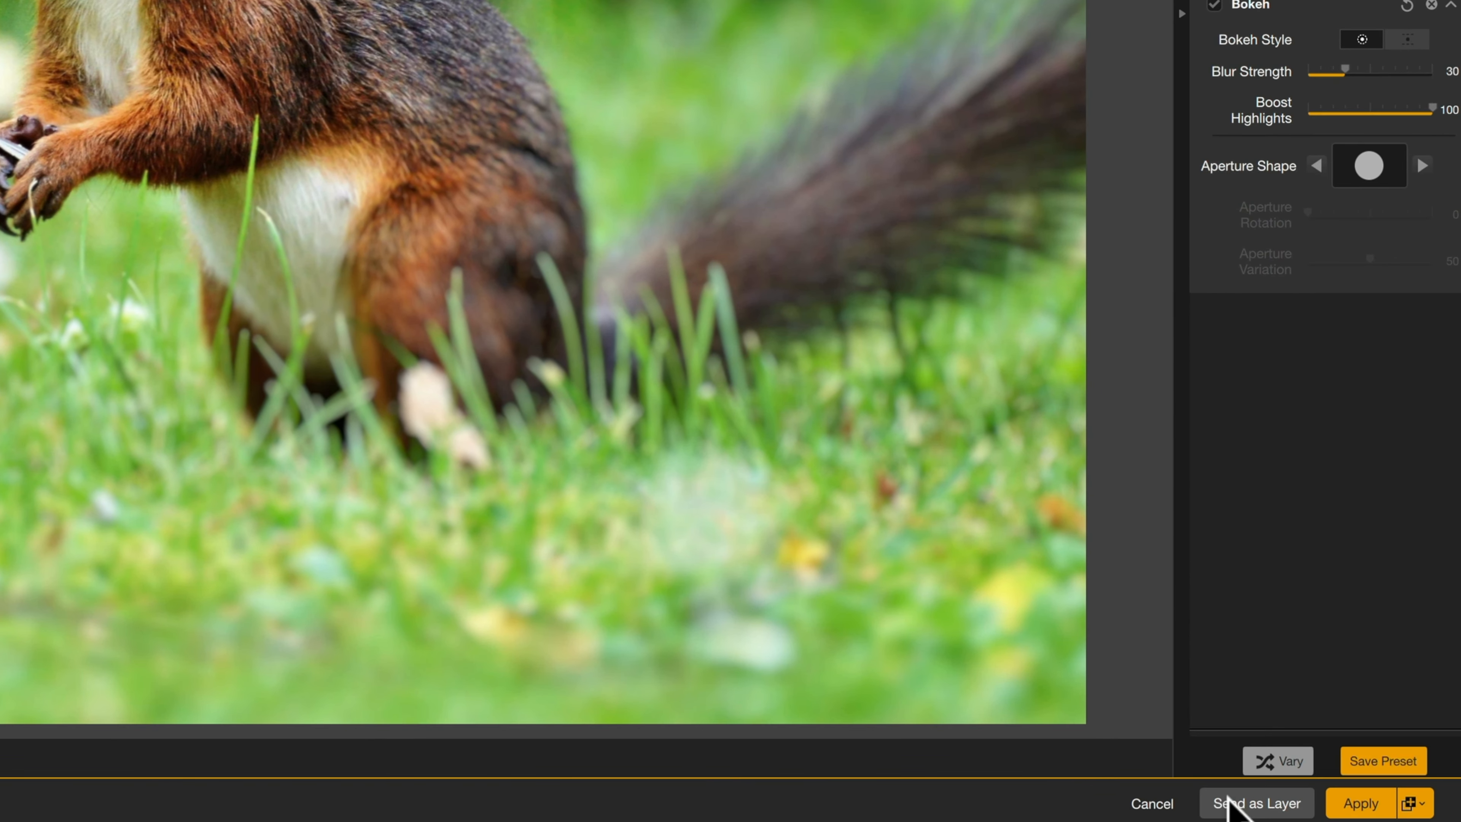
left_click(1281, 808)
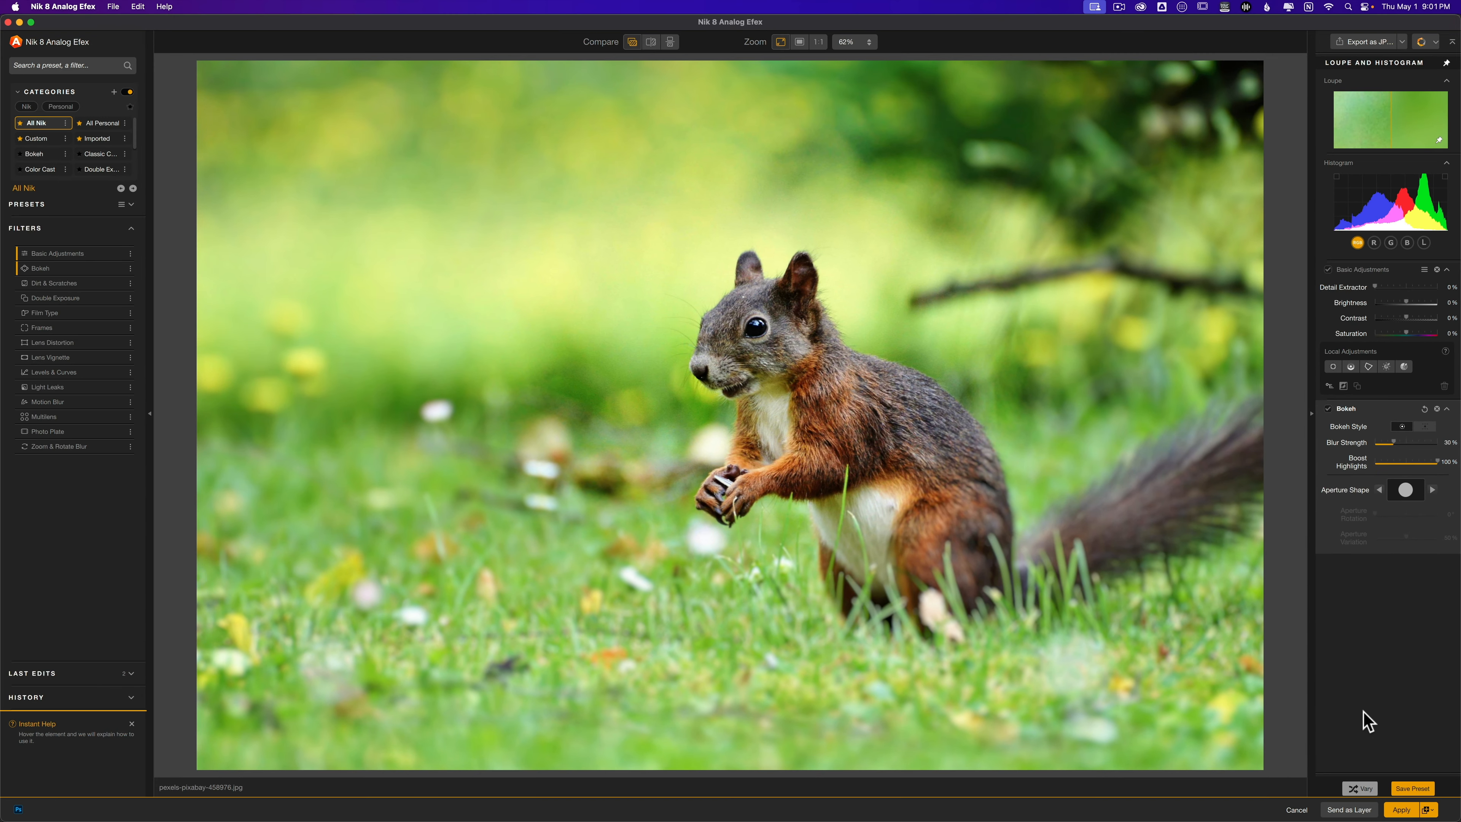
Add the Double Exposure filter, shift the second exposure to the left of the squirrel, and send the result as a layer
left_click(118, 297)
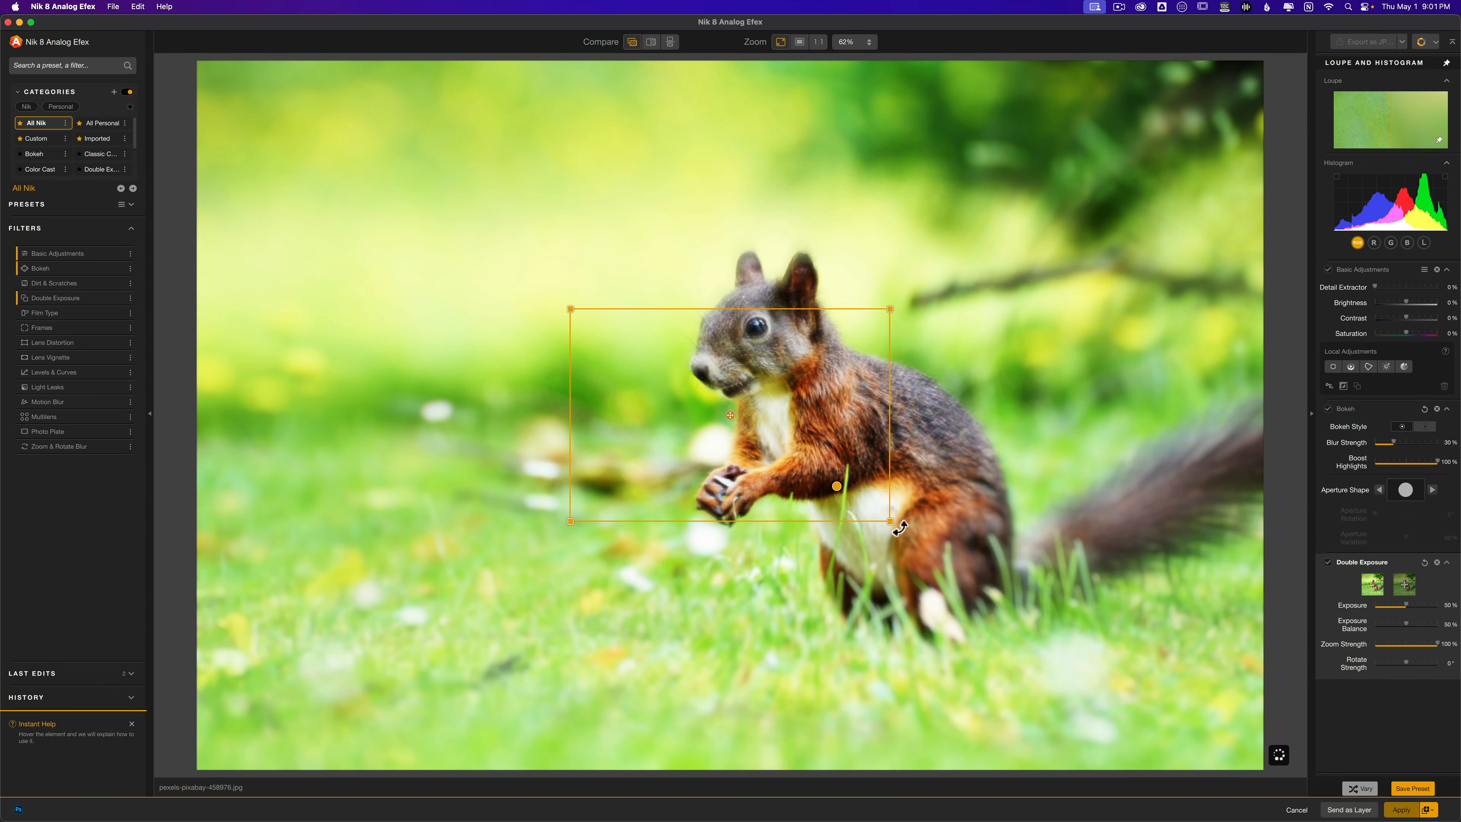
left_click_drag(720, 413, 628, 420)
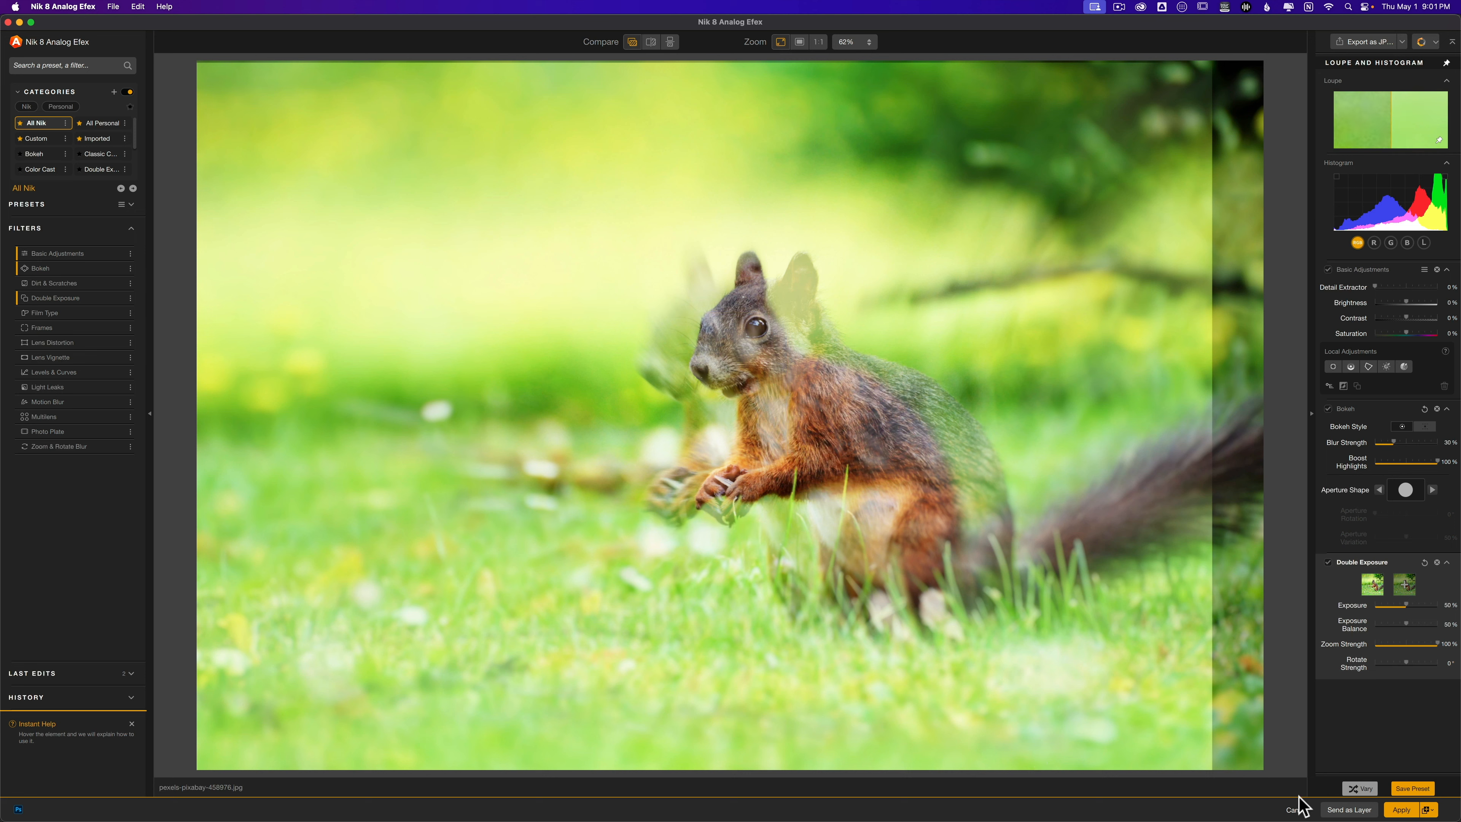
left_click(1337, 812)
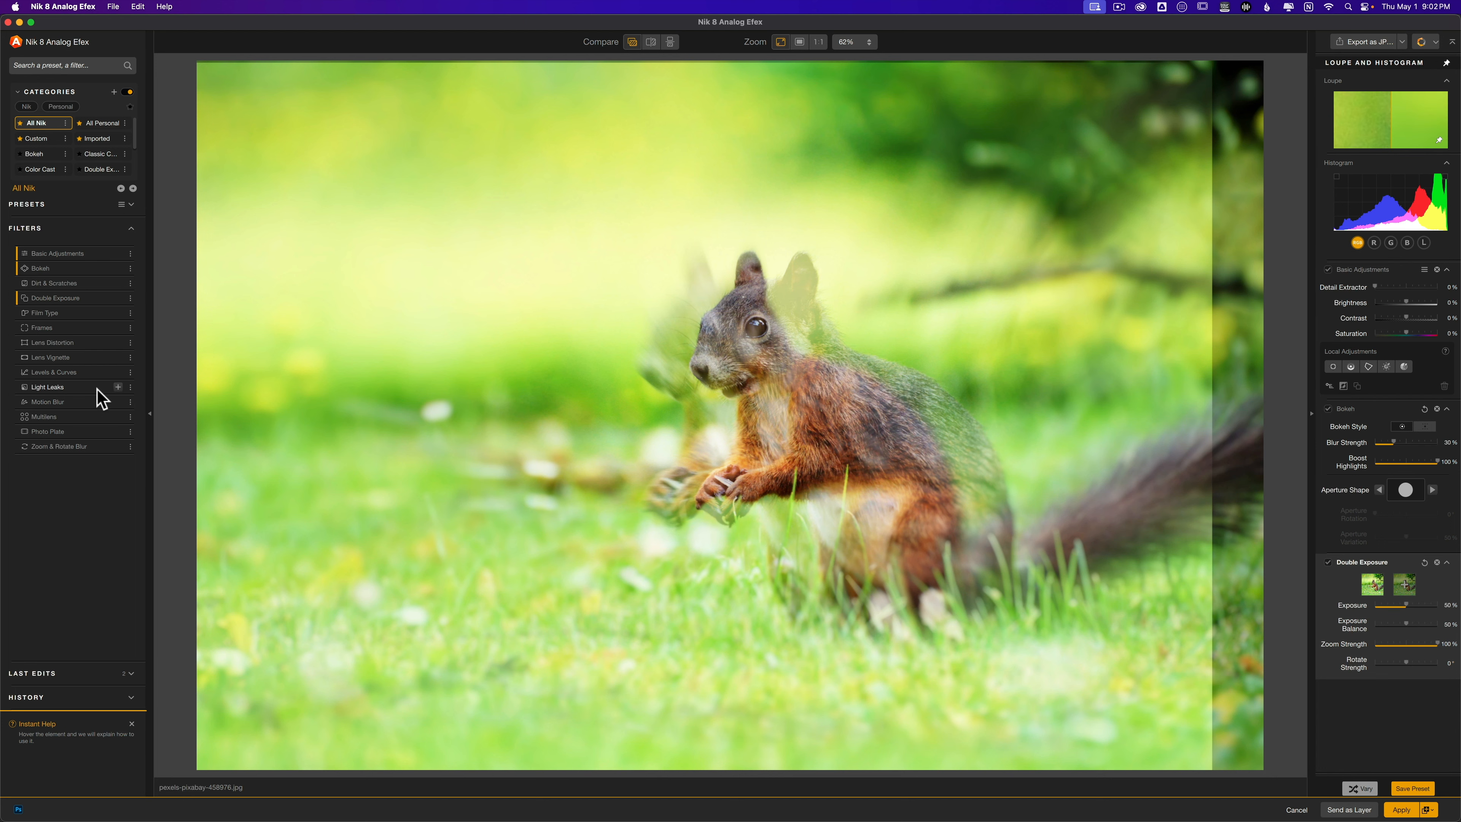
Add the Light Leaks filter with the soft fiery orange-yellow leak and send the result as a layer
left_click(118, 386)
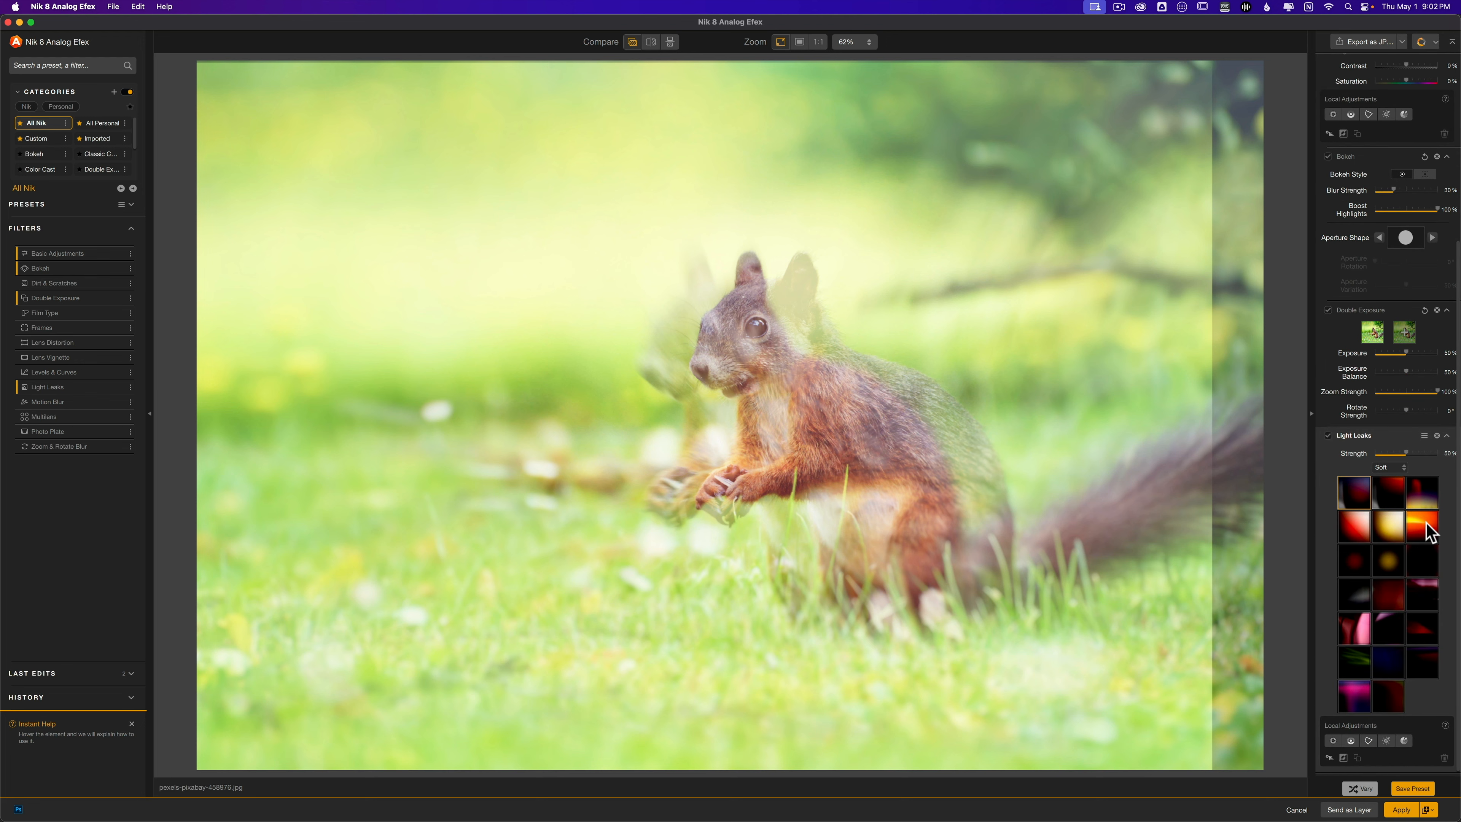
left_click(1428, 531)
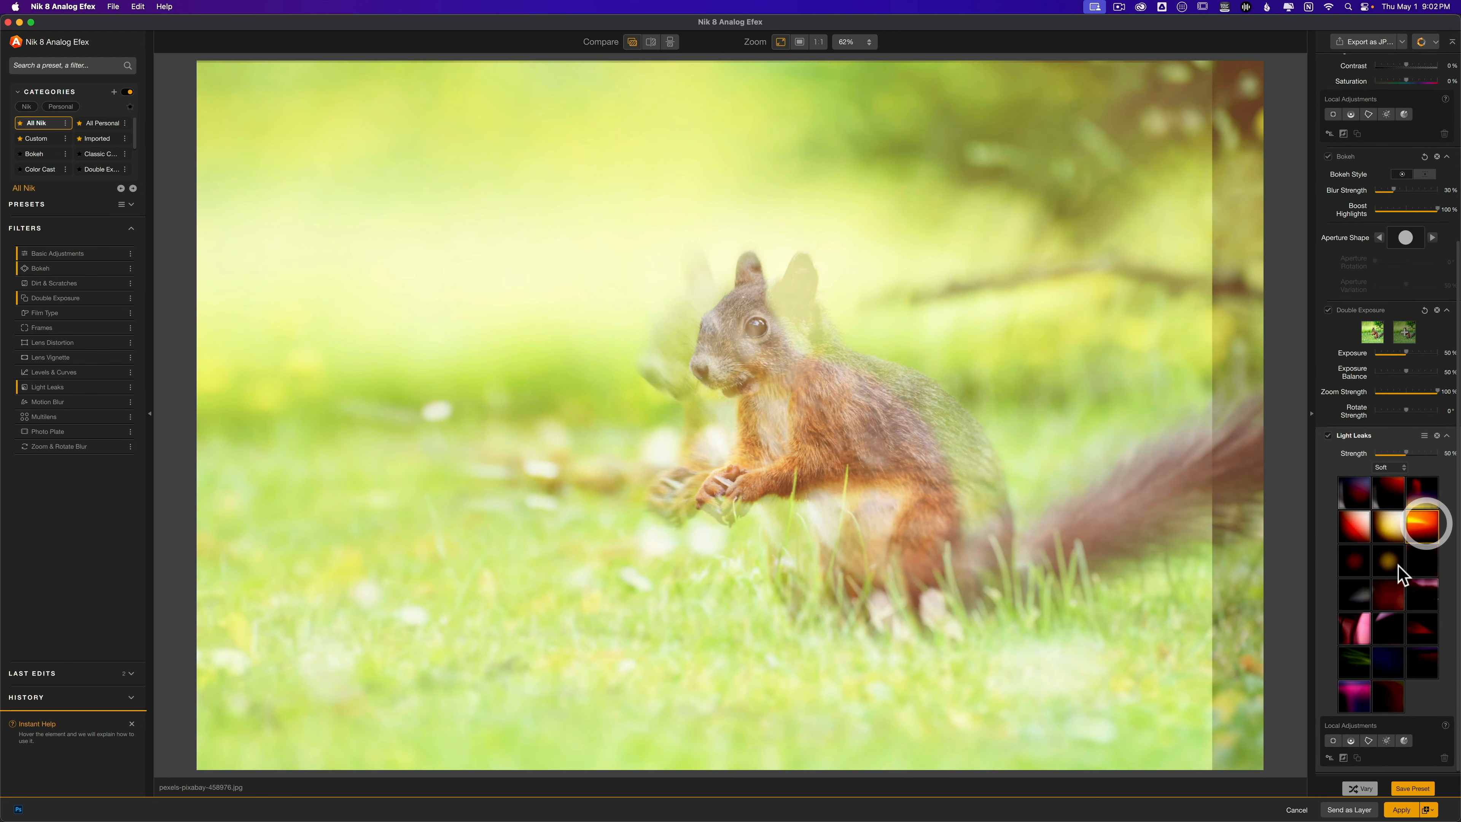
left_click(1344, 811)
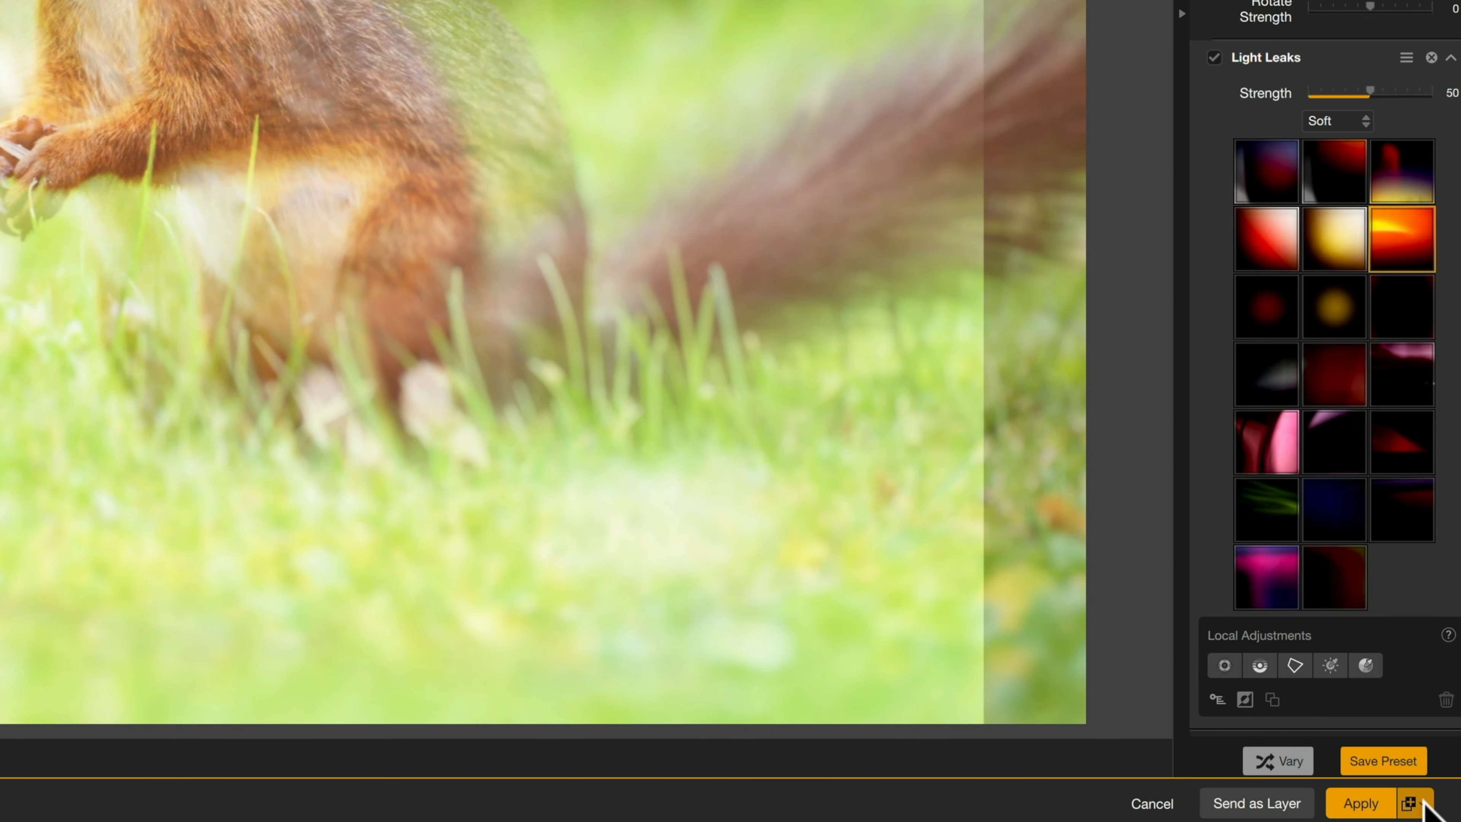
Check the apply options and apply the Analog Efex edit to Photoshop as a New Layer
left_click(1423, 803)
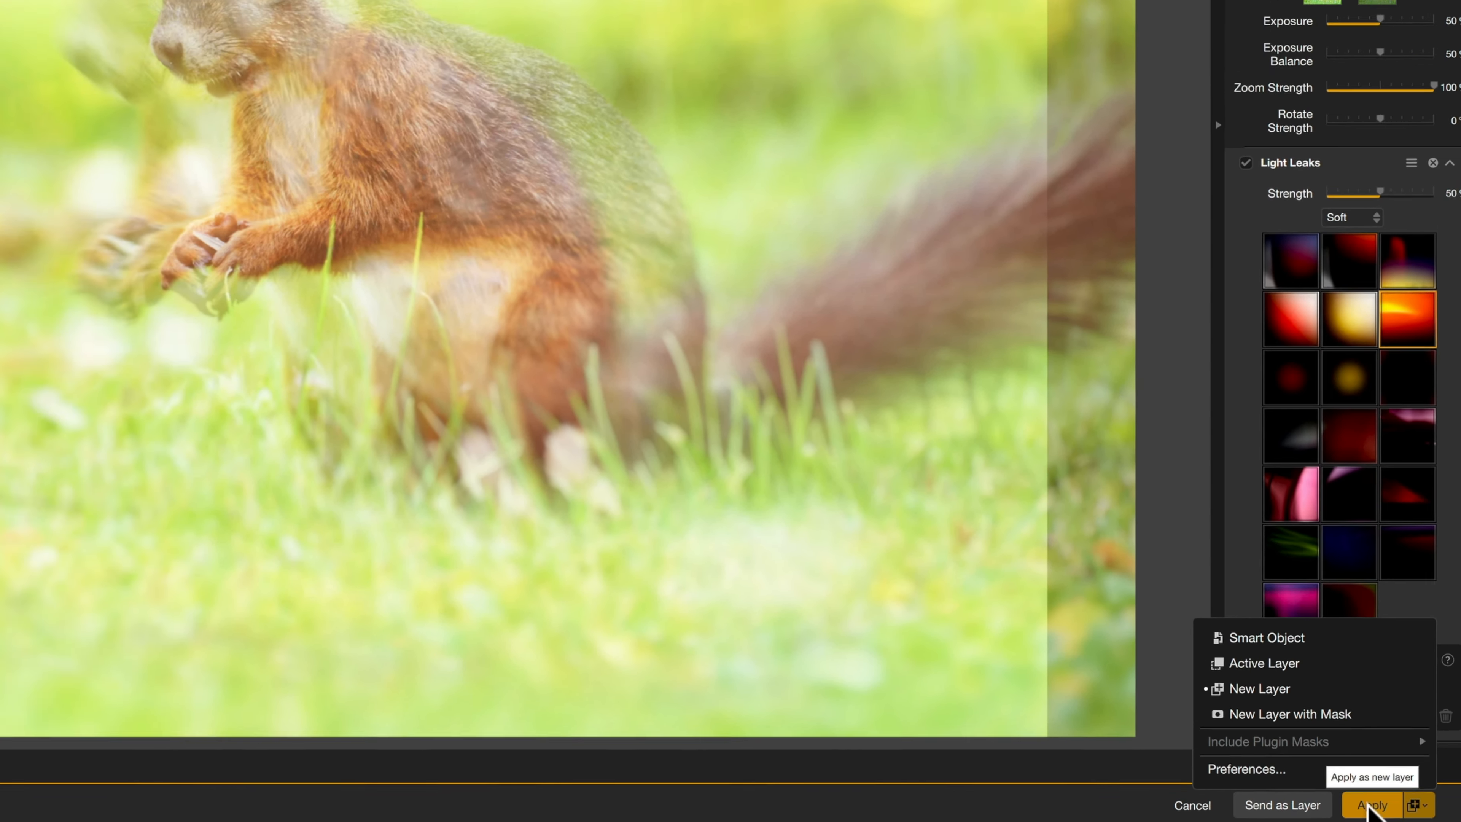
left_click(1359, 803)
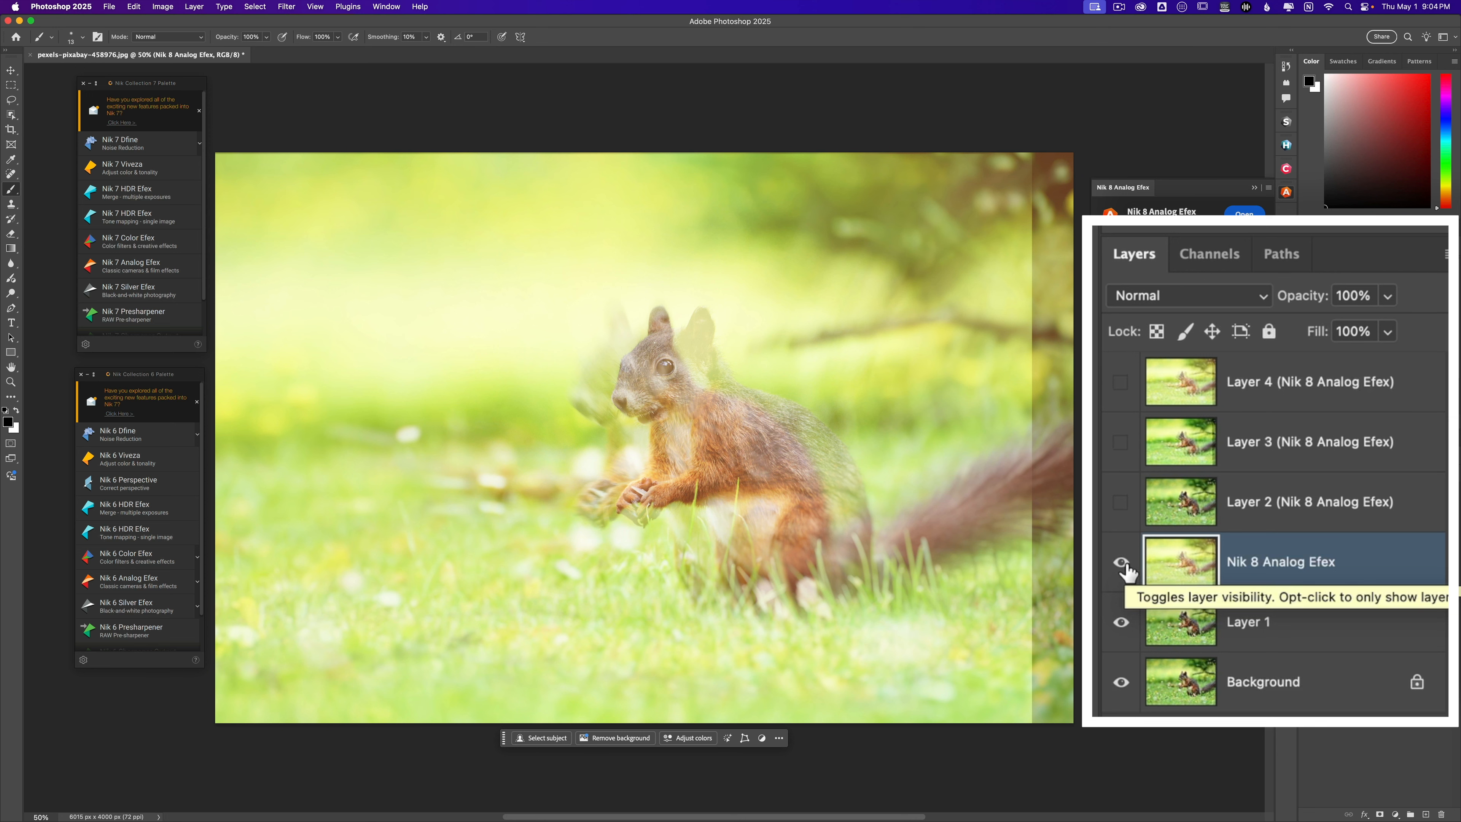
Hide the Nik 8 Analog Efex layer and compare Layer 2, Layer 3 and Layer 4 by showing them one at a time
left_click(1122, 564)
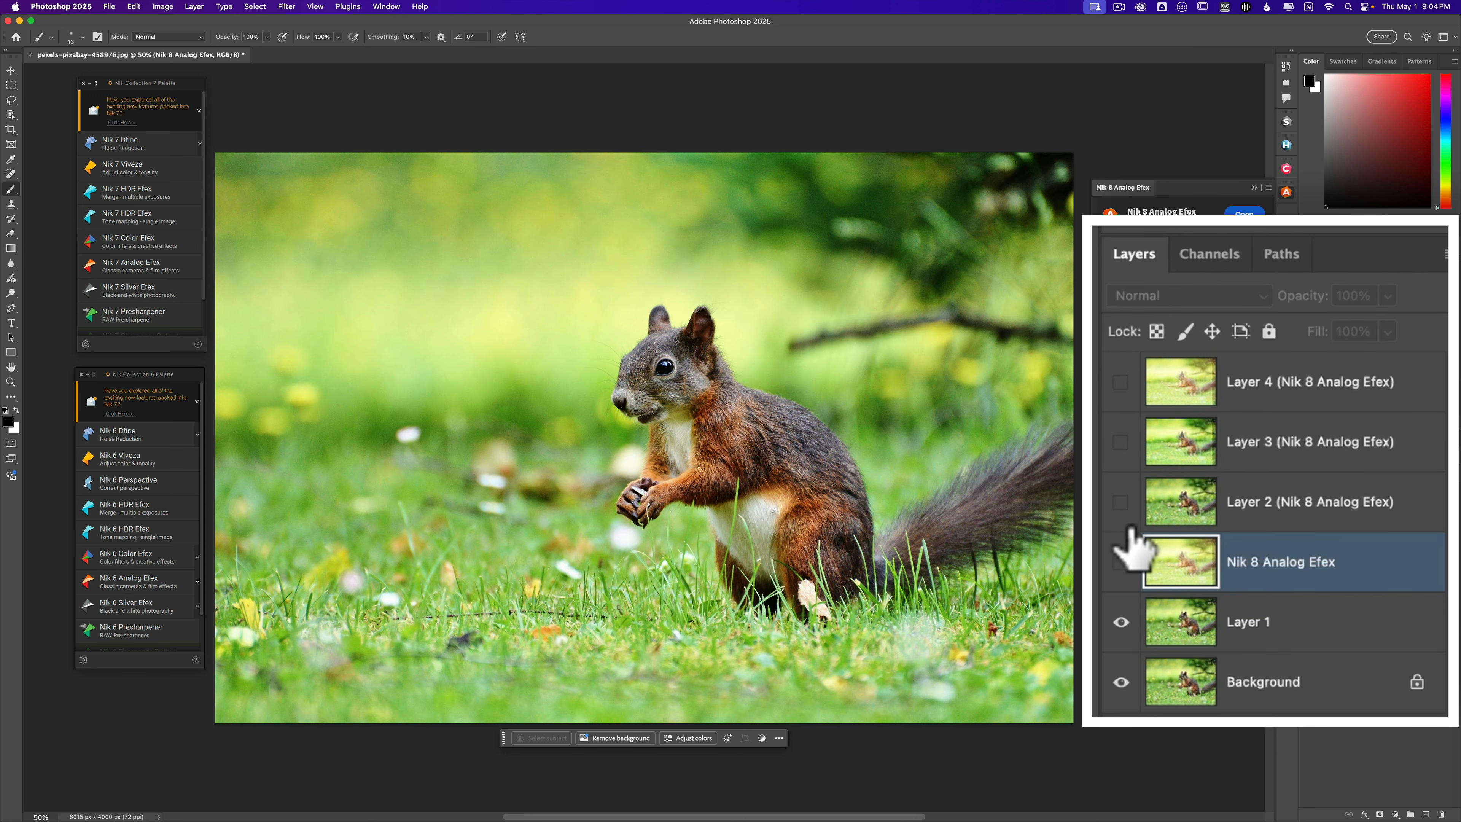
left_click(1122, 501)
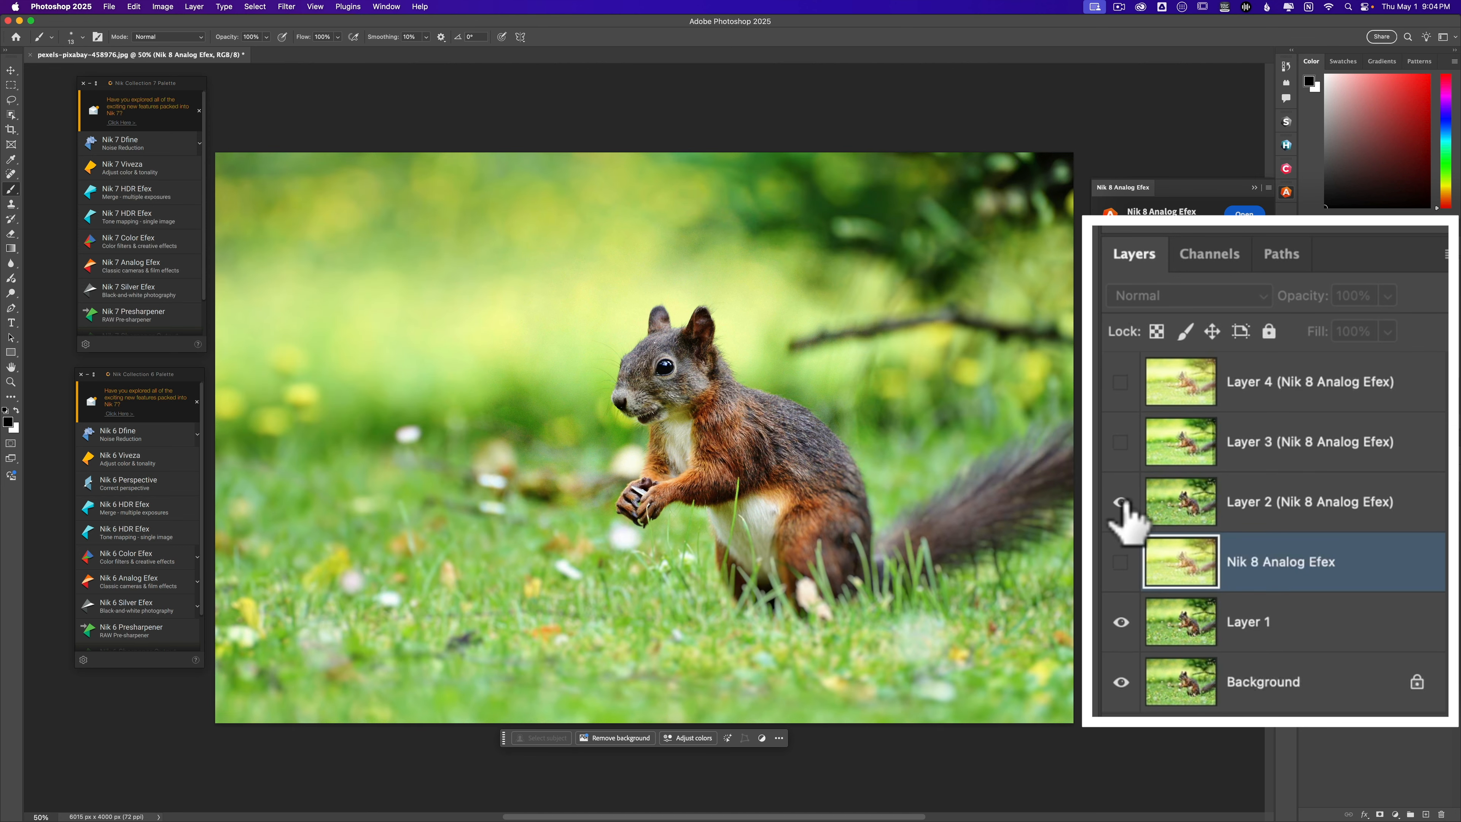
left_click(1122, 496)
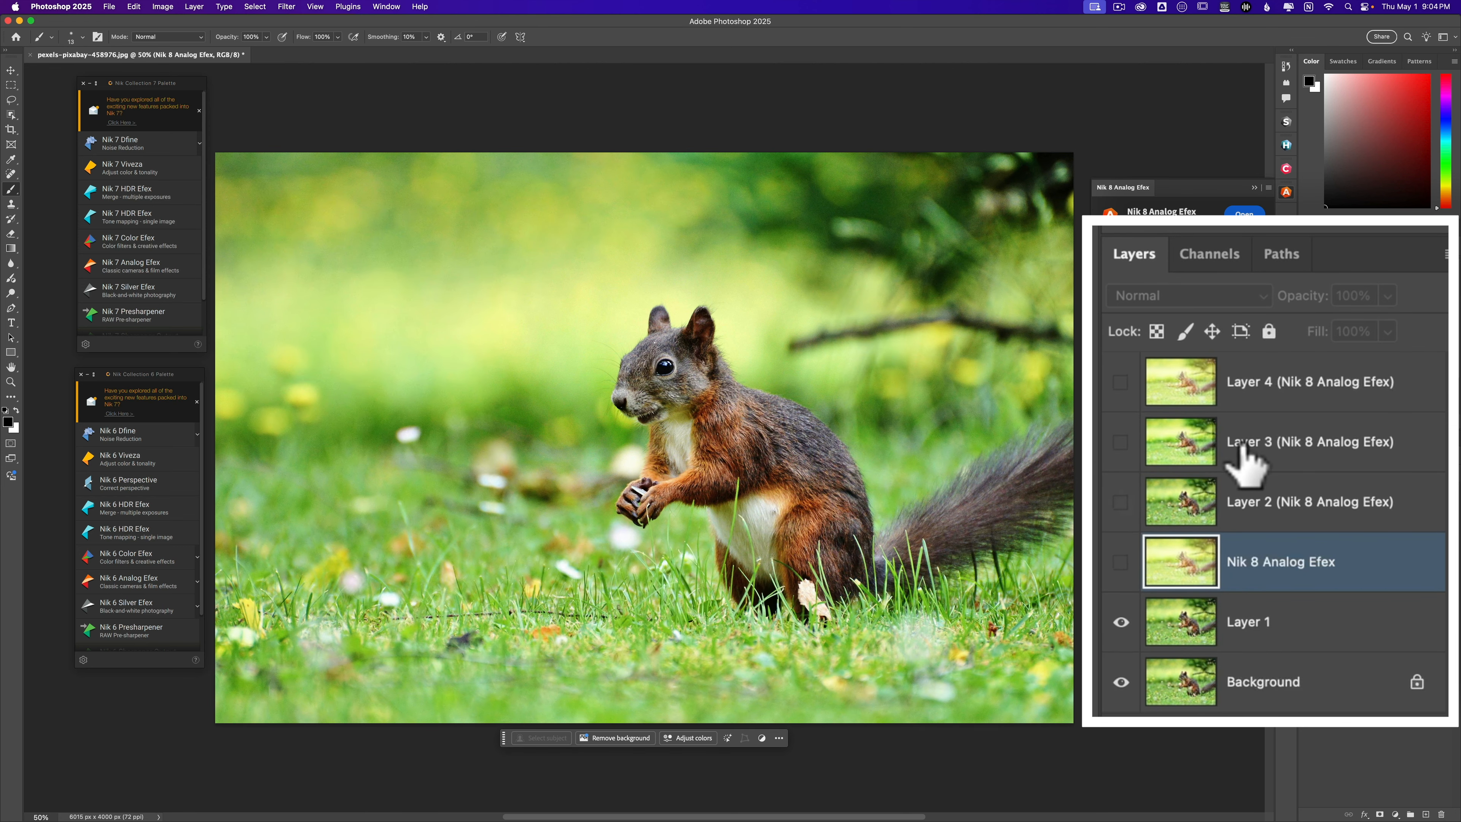
left_click(1120, 445)
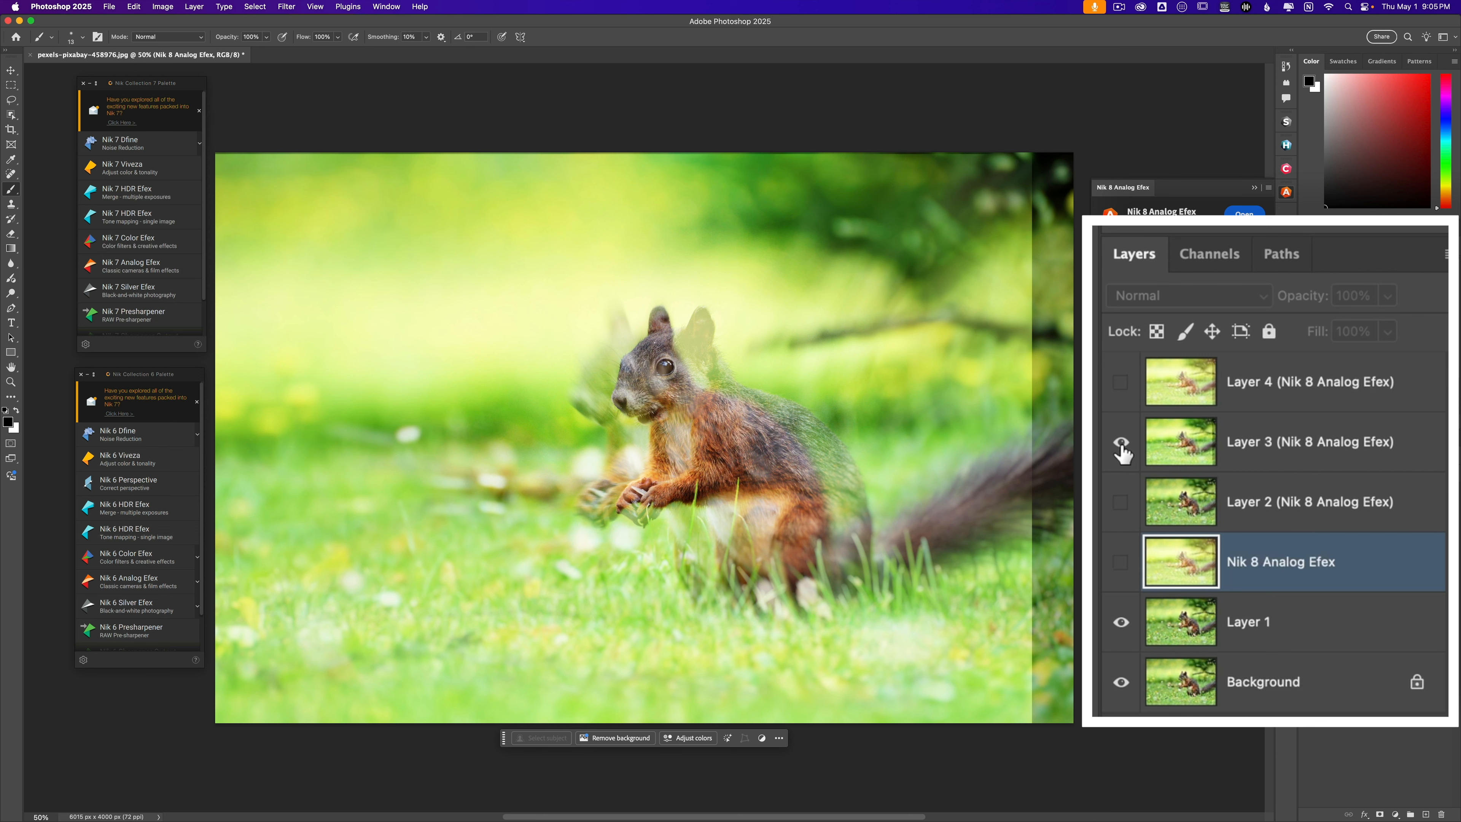
left_click(1121, 442)
left_click(1121, 382)
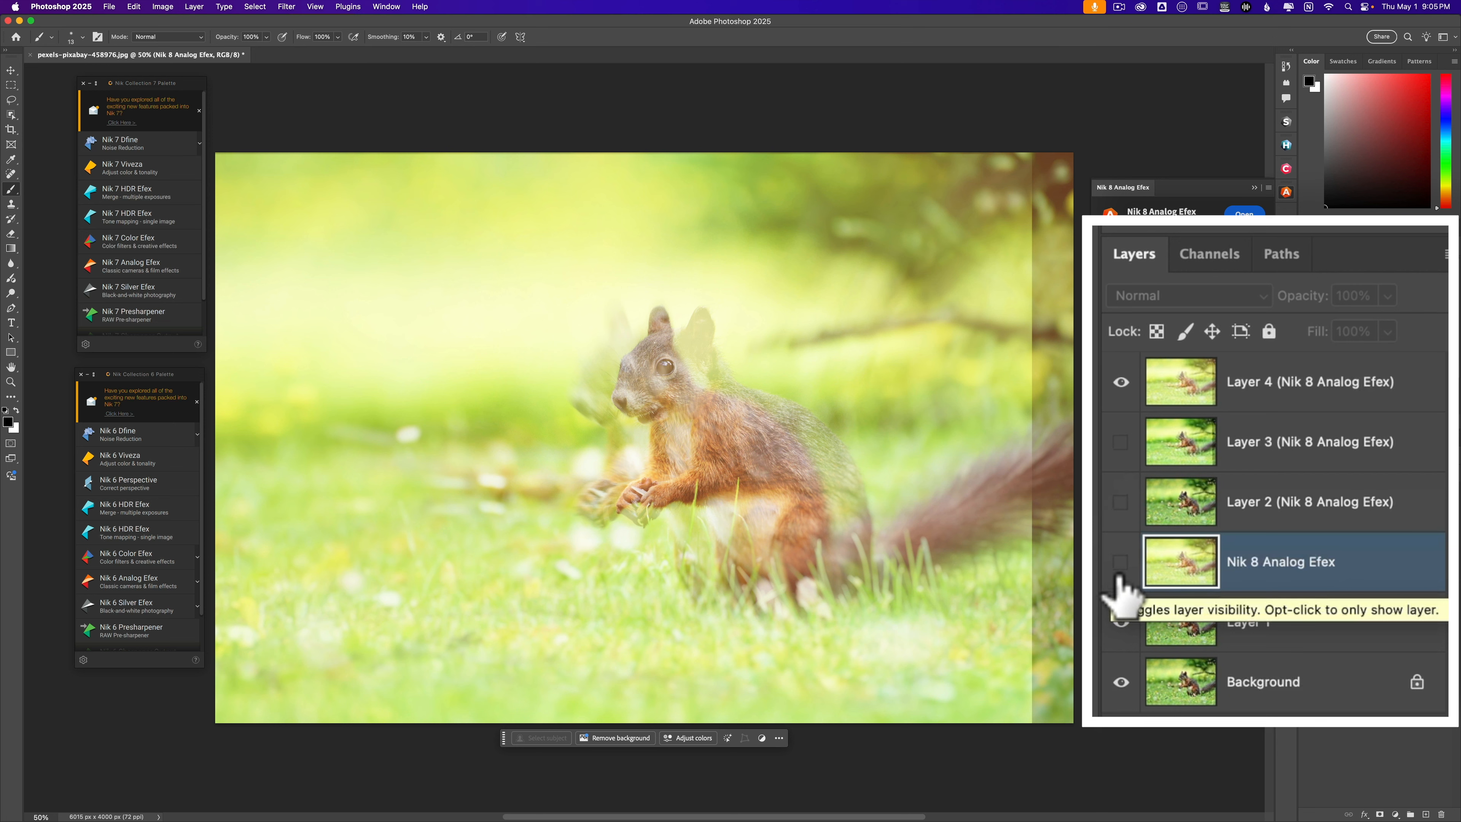
Compare Layer 4 with the Nik 8 Analog Efex layer by toggling their visibility
left_click(1121, 562)
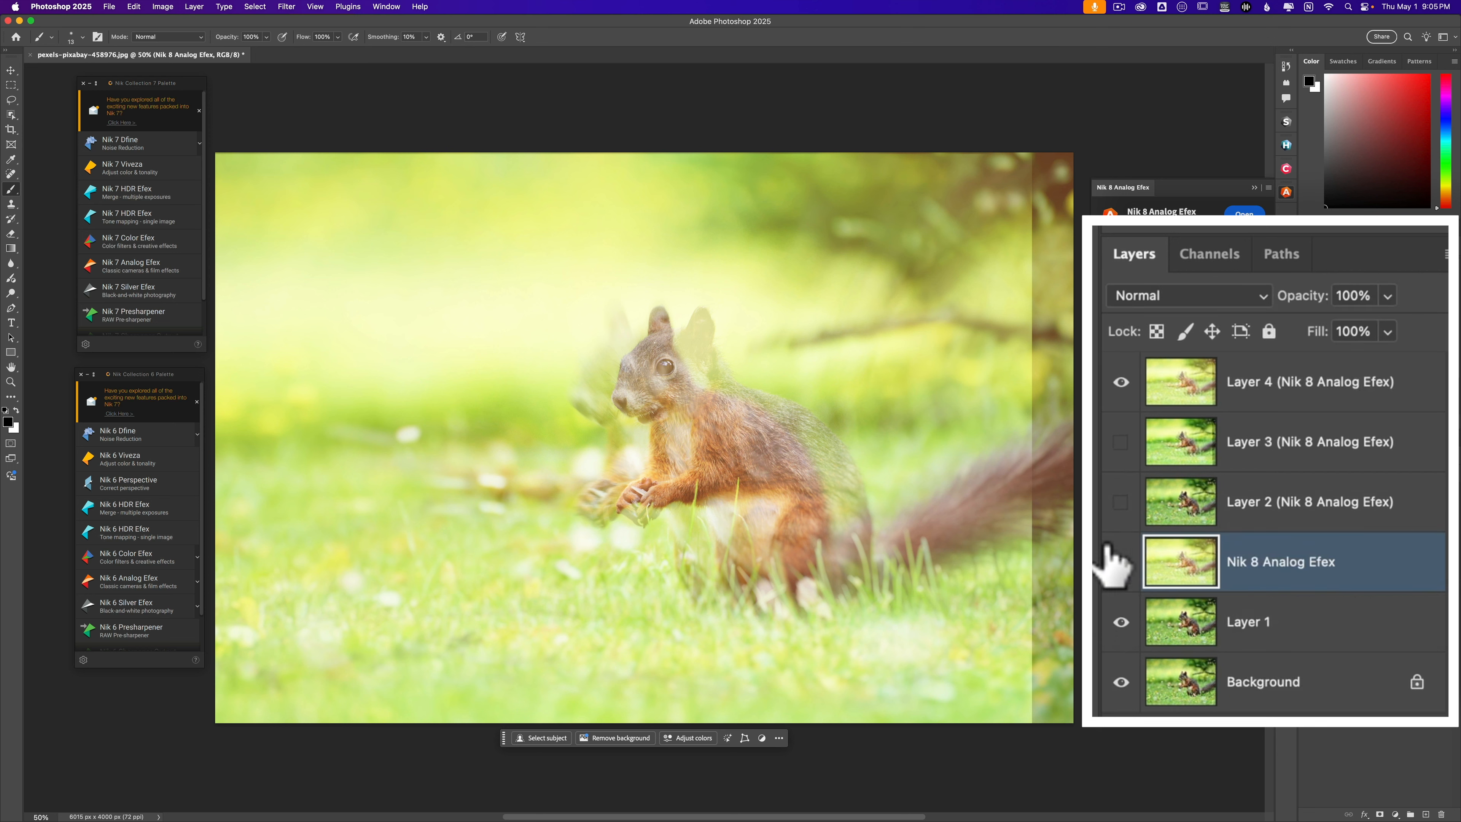
left_click(1121, 382)
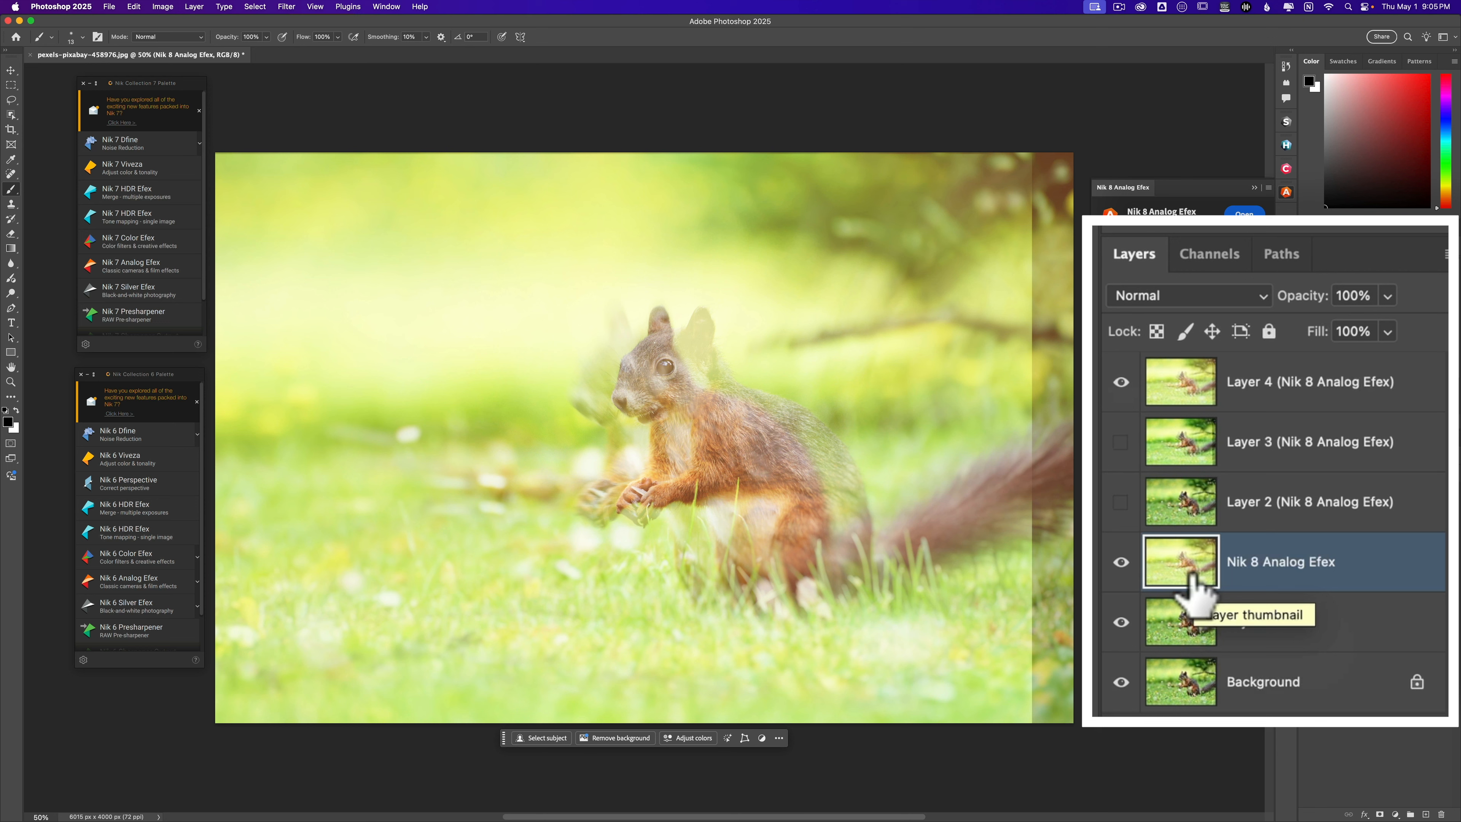
left_click(1124, 384)
left_click(1123, 385)
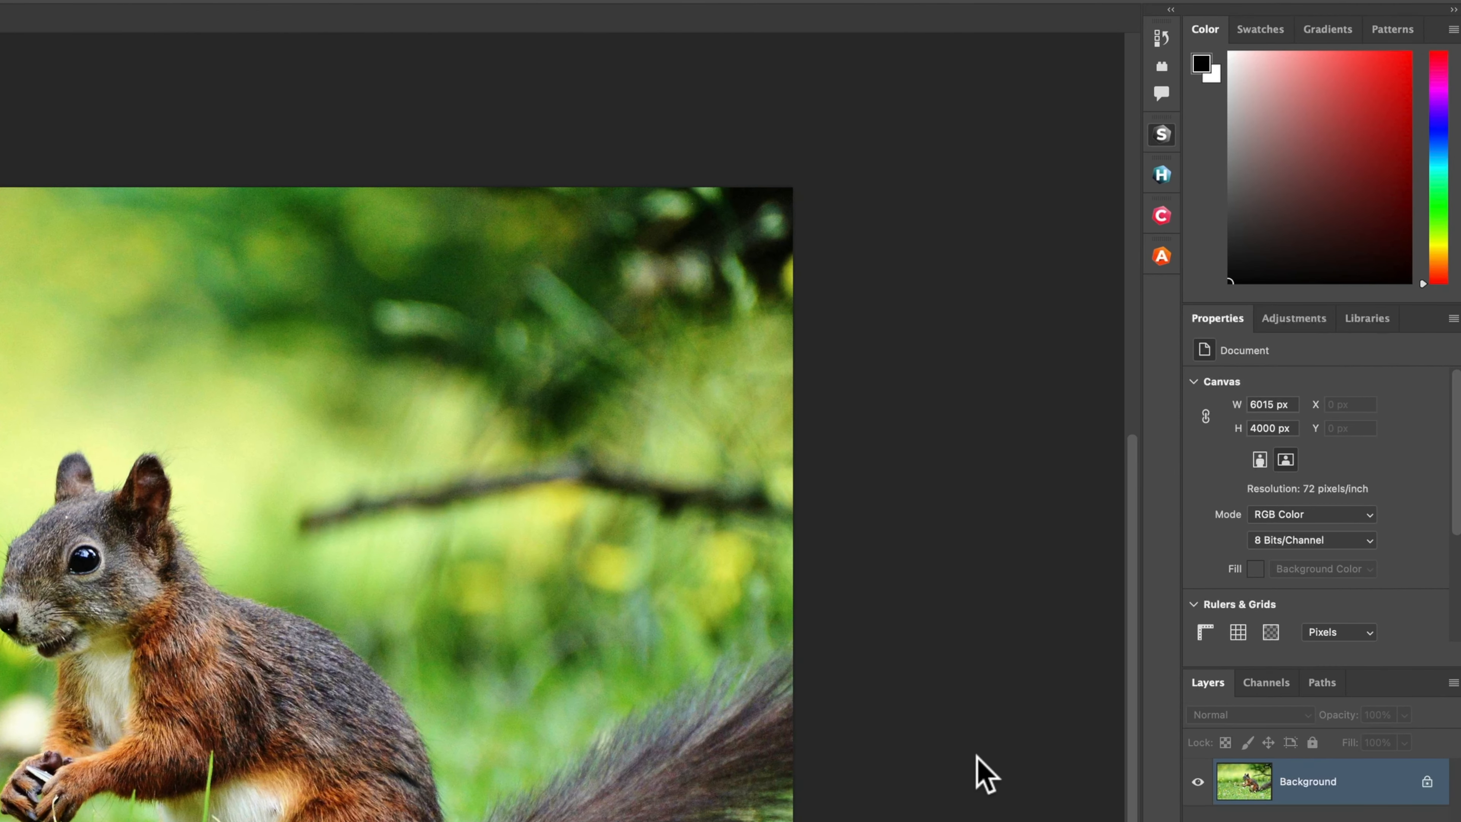
Open the Background layer in Nik 8 Silver Efex and examine the Film Types settings
left_click(1161, 134)
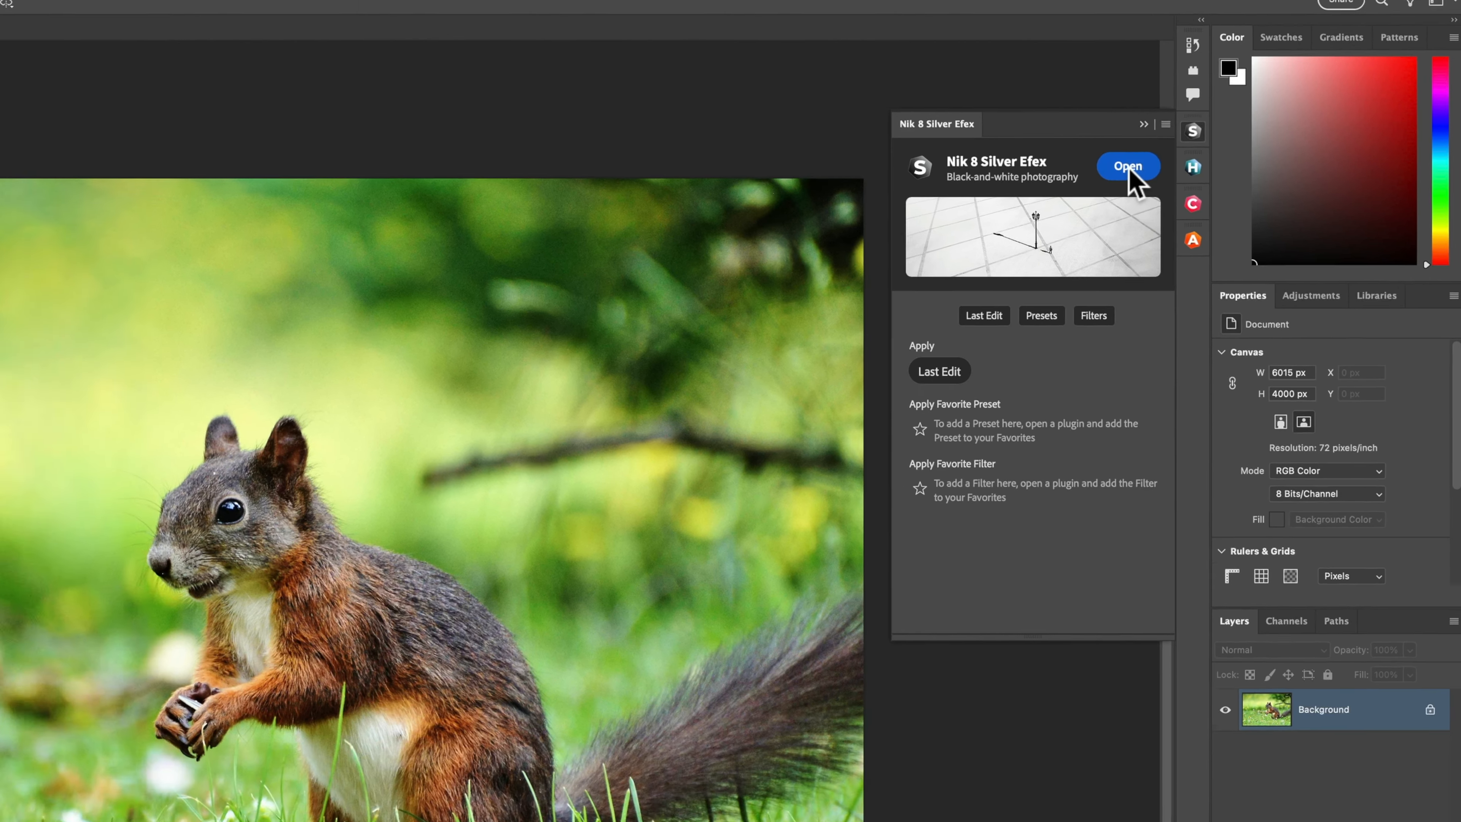
left_click(1091, 174)
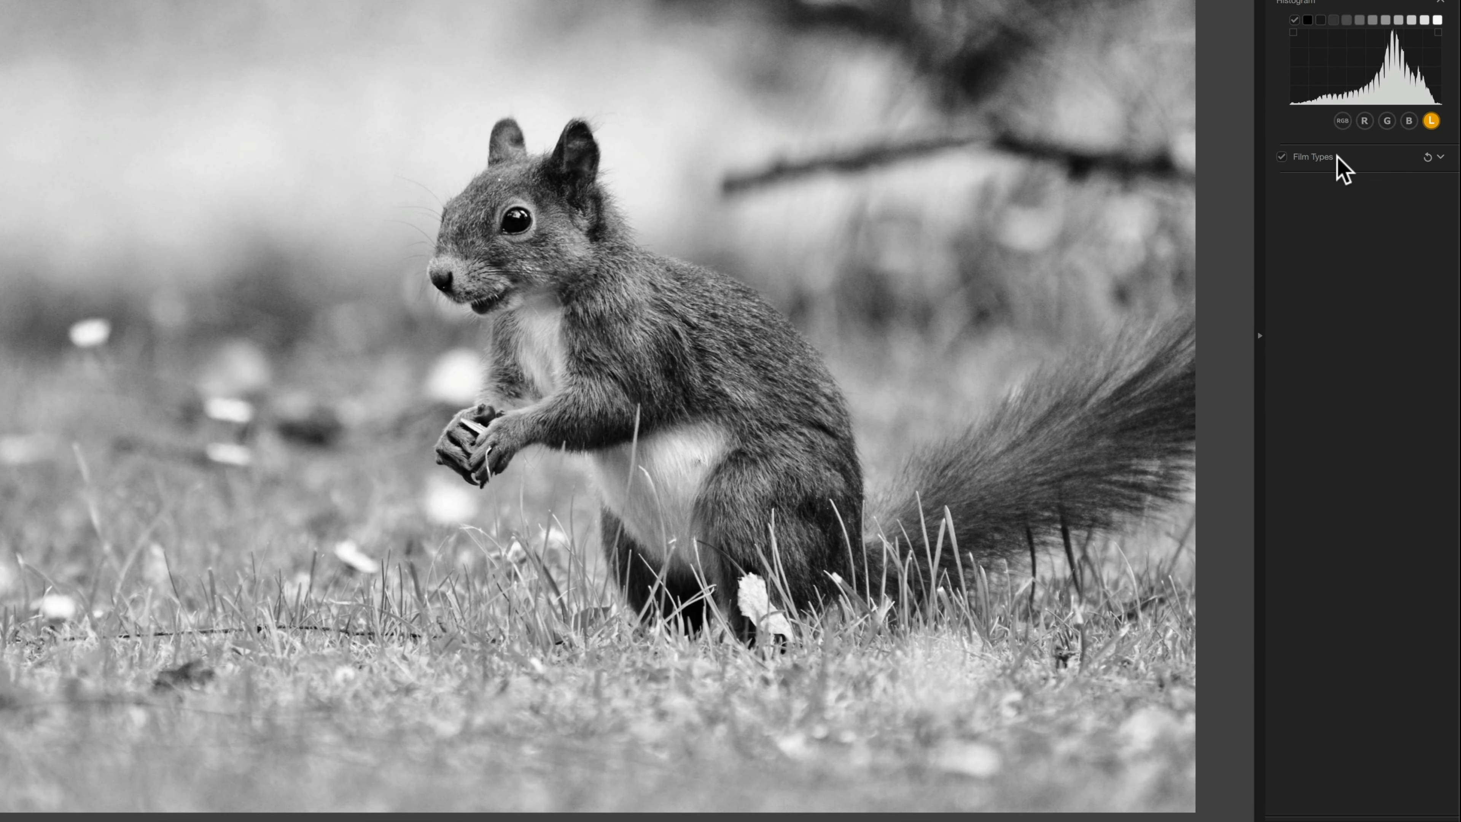
left_click(1338, 160)
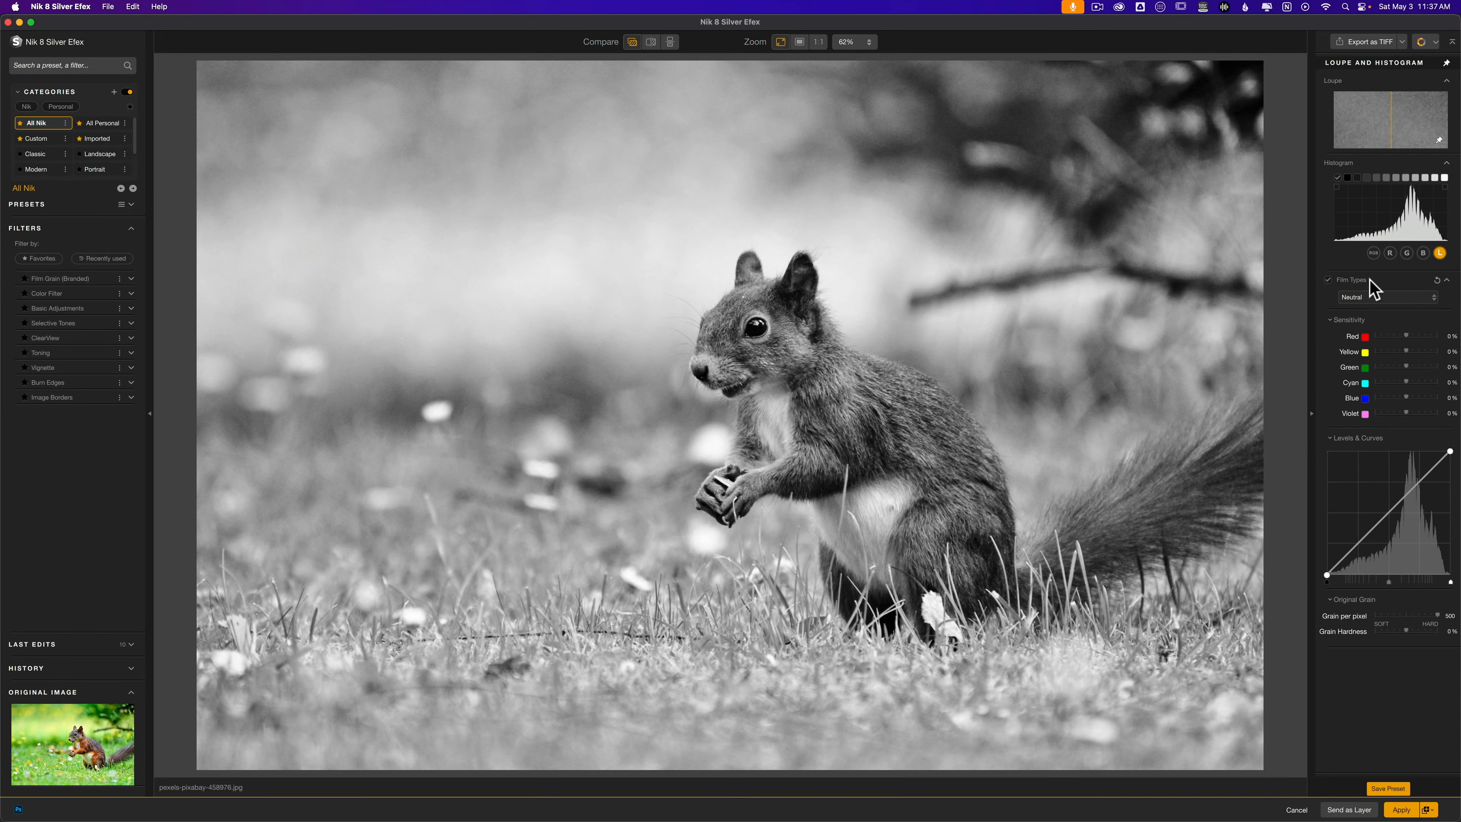
left_click(1372, 281)
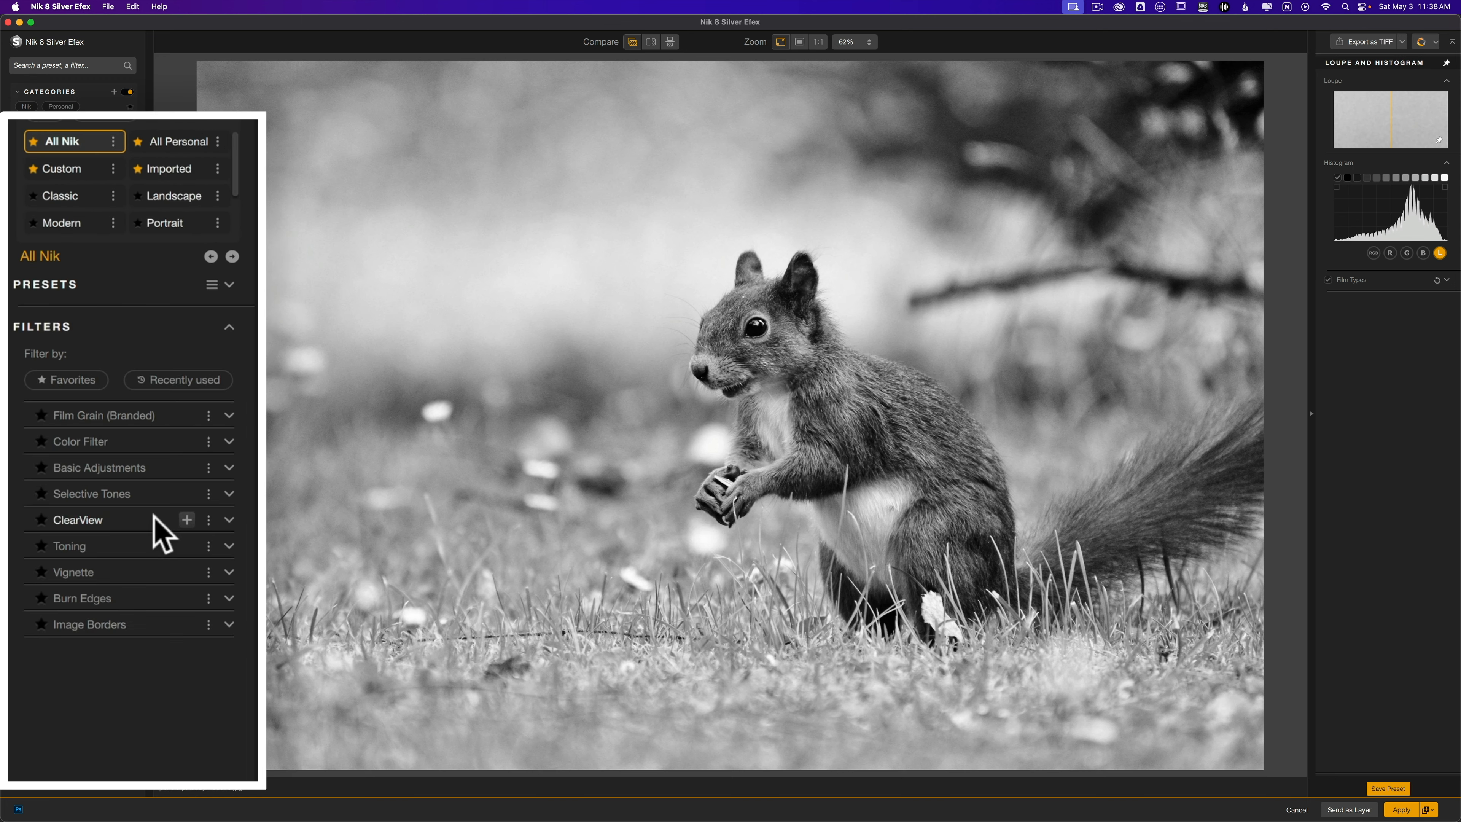
Add the ClearView, Image Borders and Basic Adjustments filters to the black-and-white squirrel photo
left_click(186, 519)
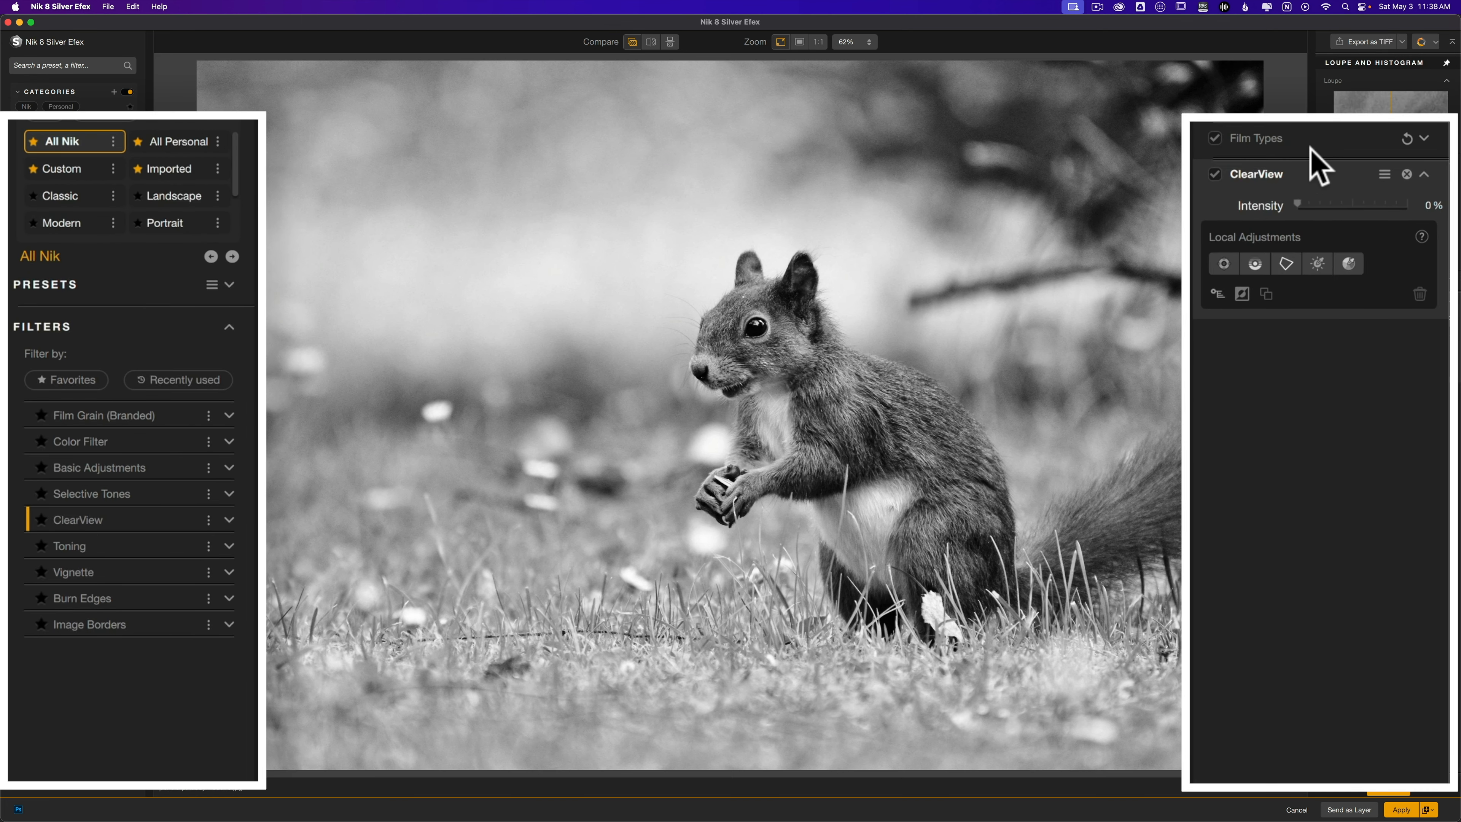
mouse_move(154, 622)
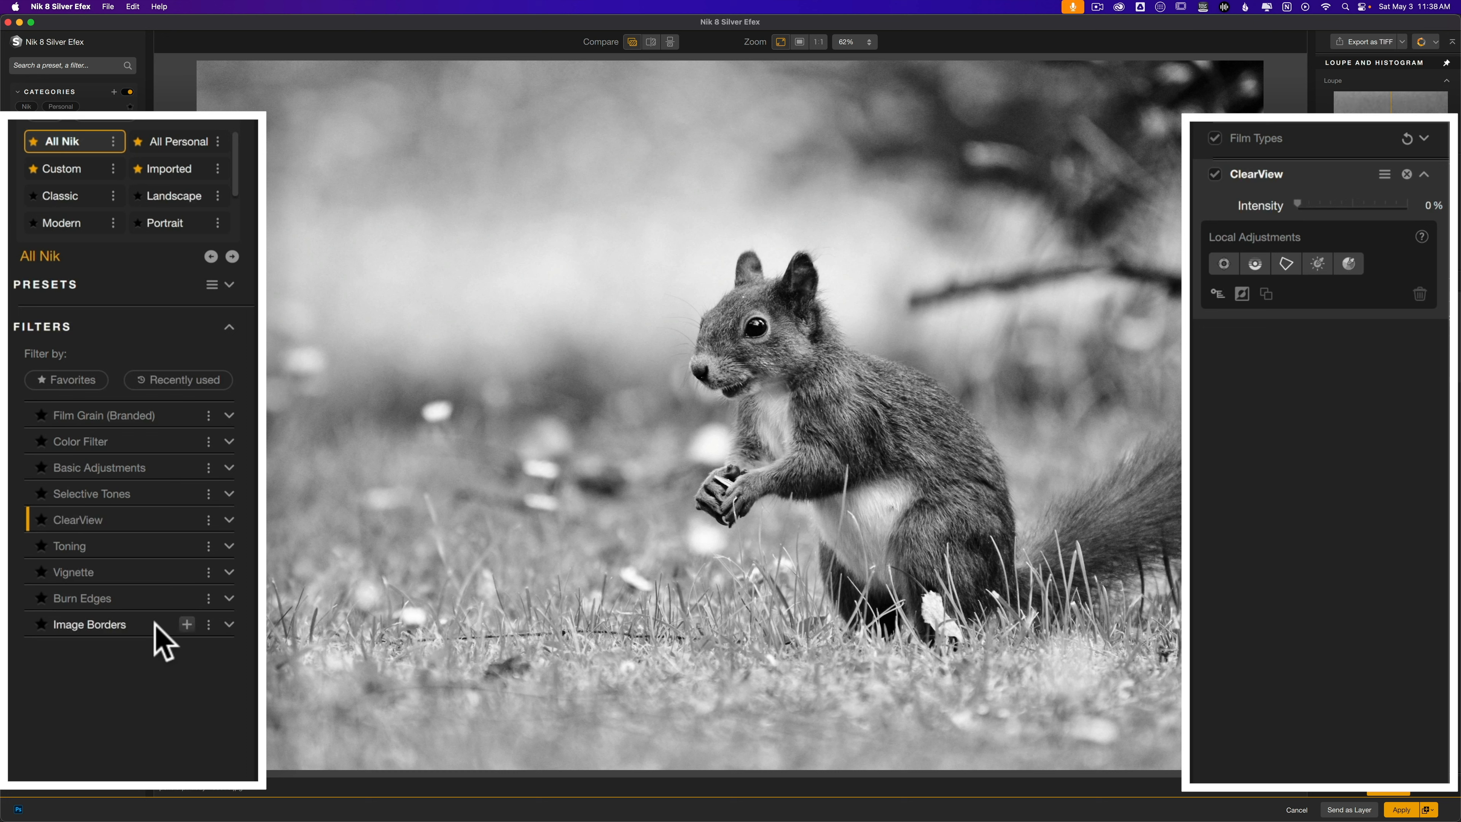
left_click(186, 624)
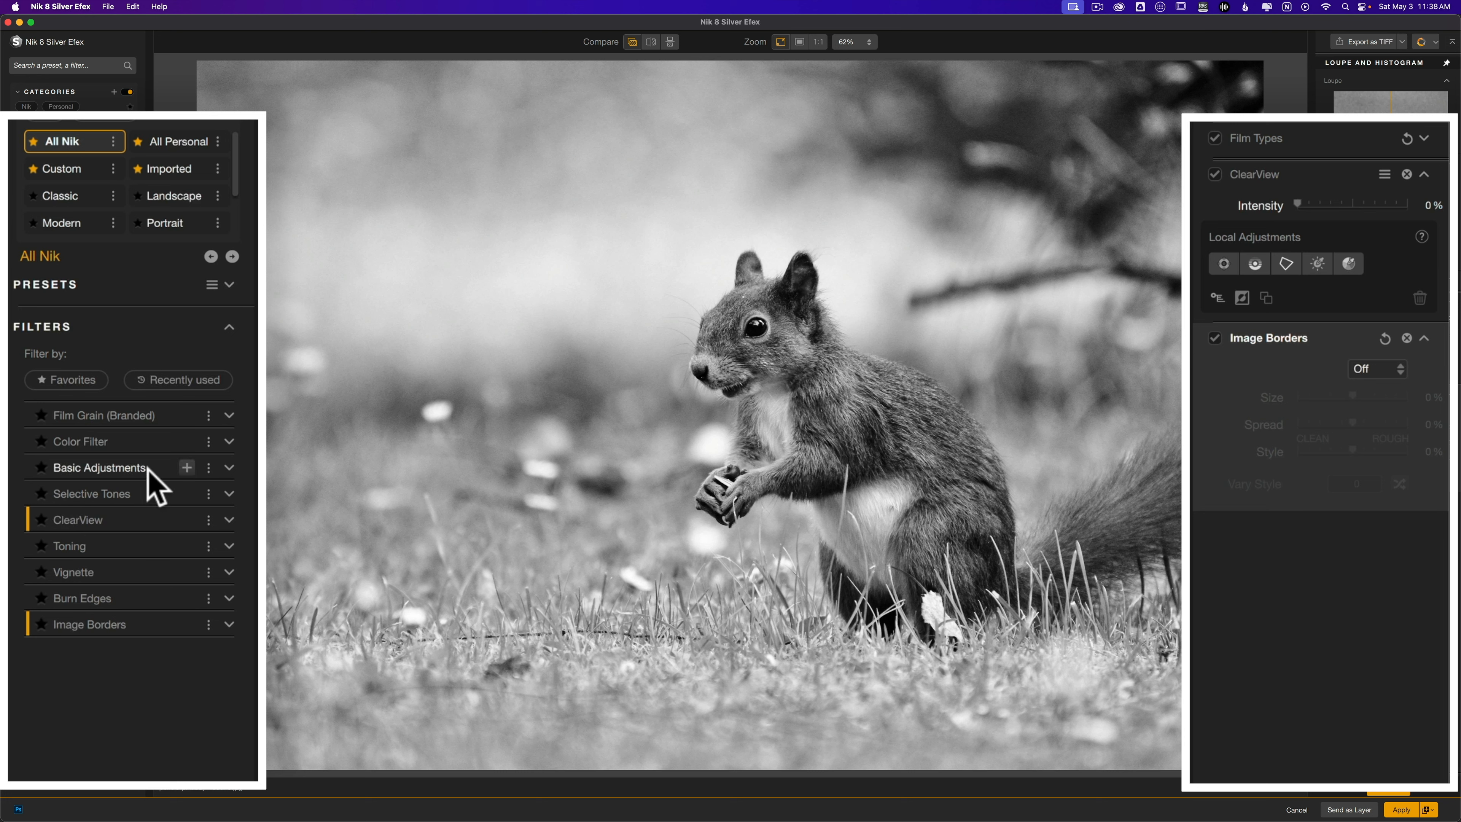
left_click(187, 466)
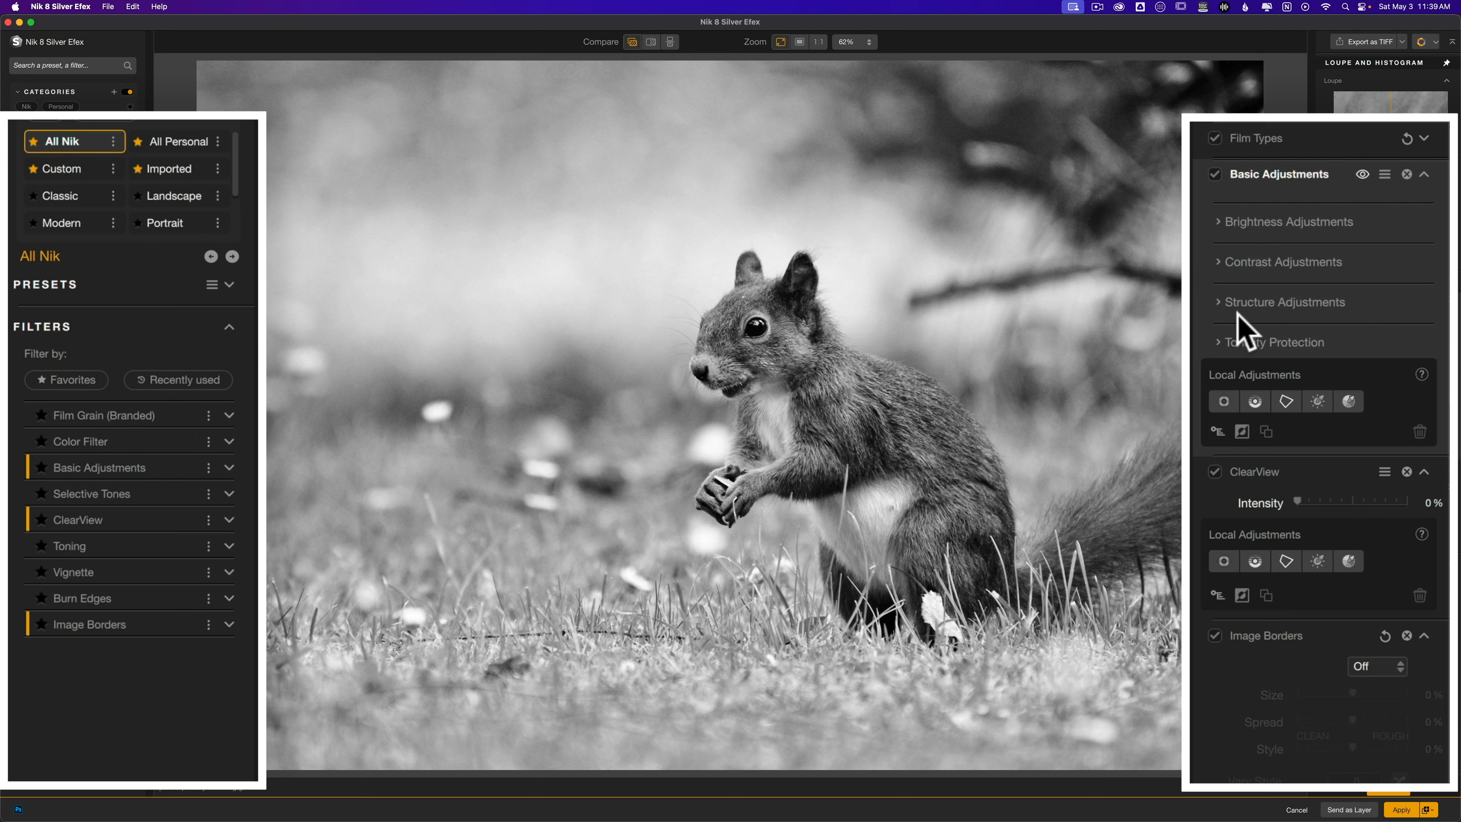
Collapse the Basic Adjustments, Image Borders and ClearView filter settings
left_click(1315, 174)
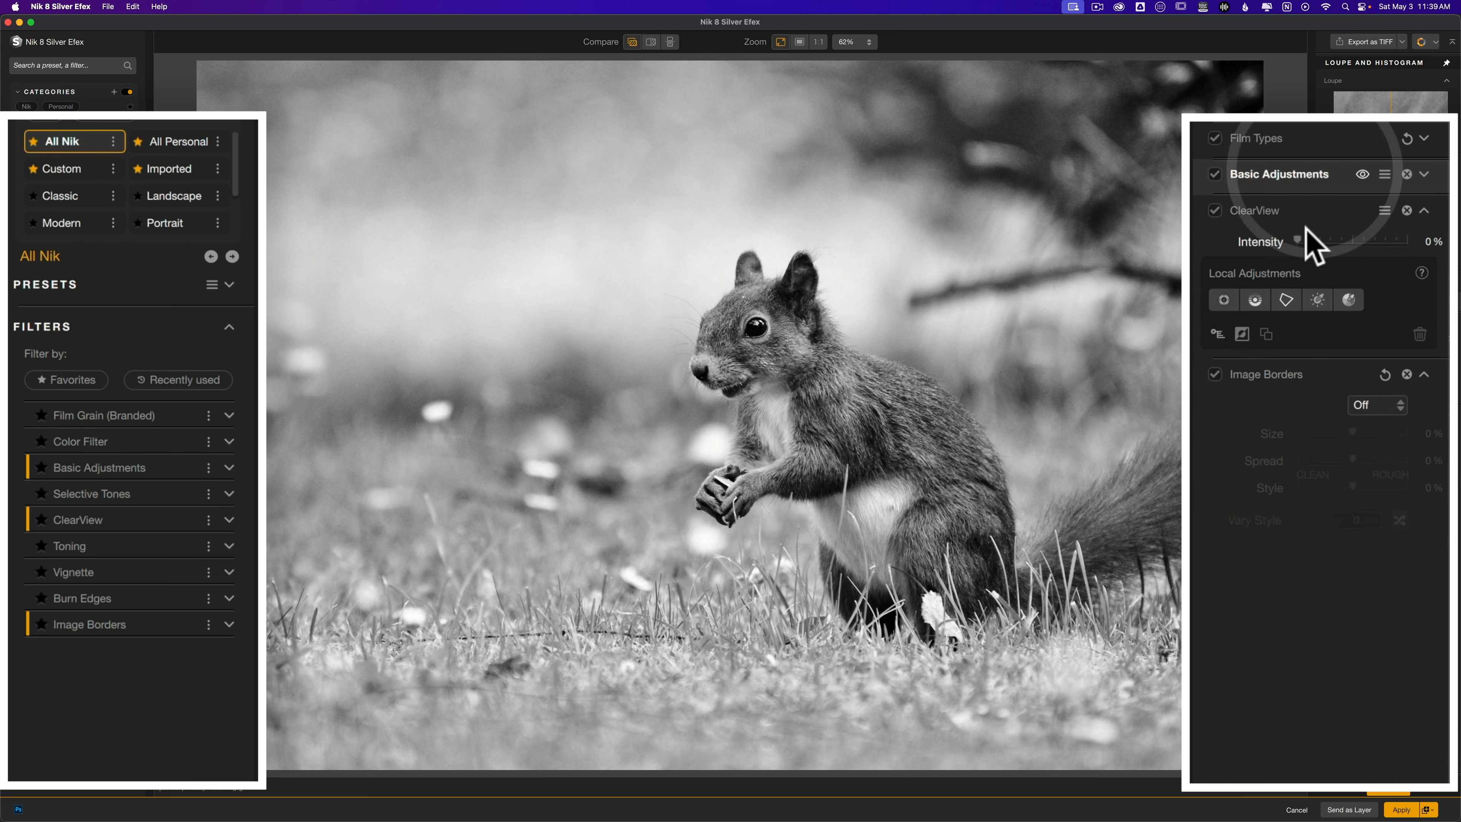
left_click(1295, 379)
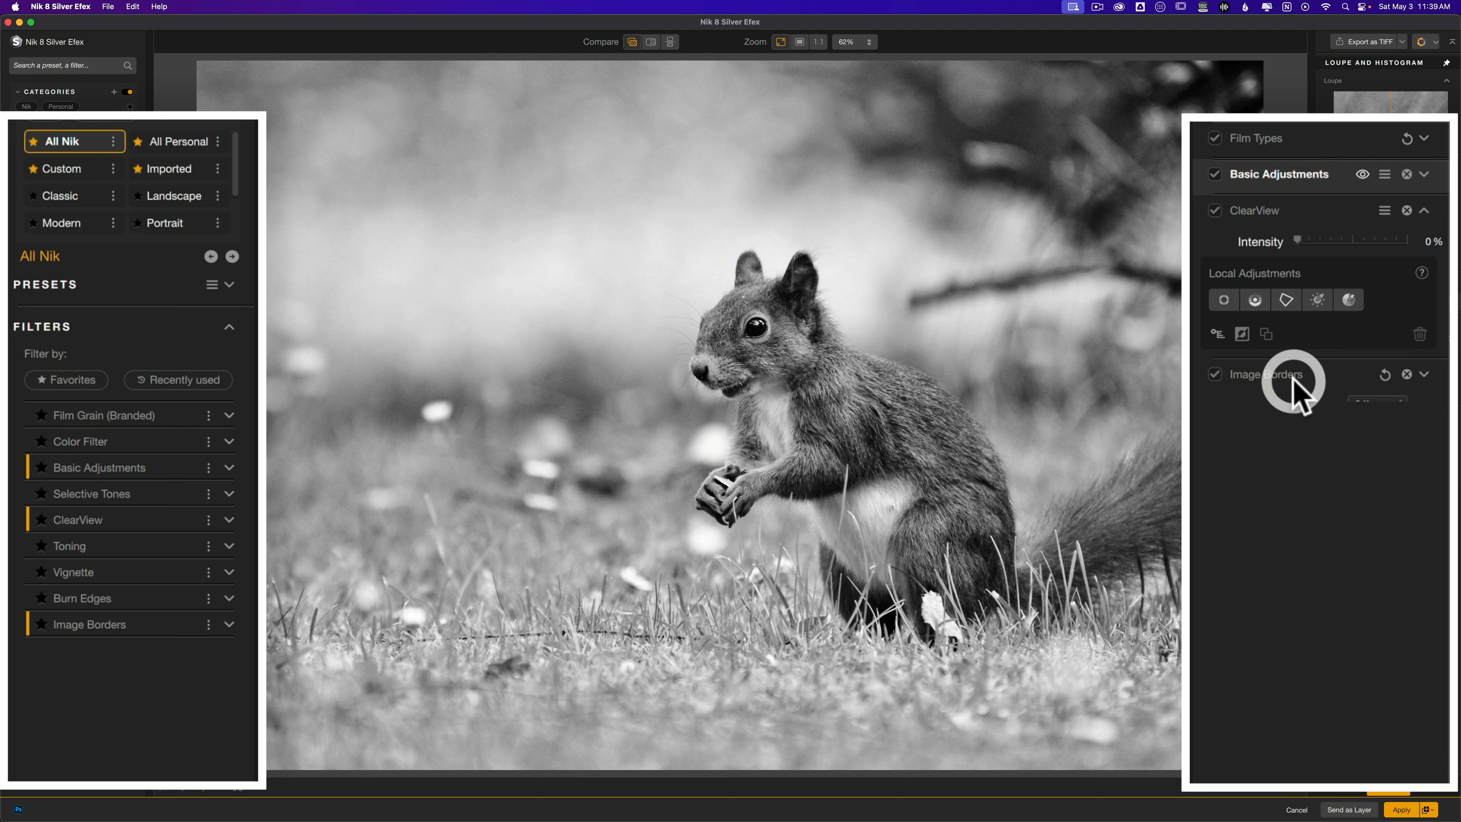
left_click(1260, 214)
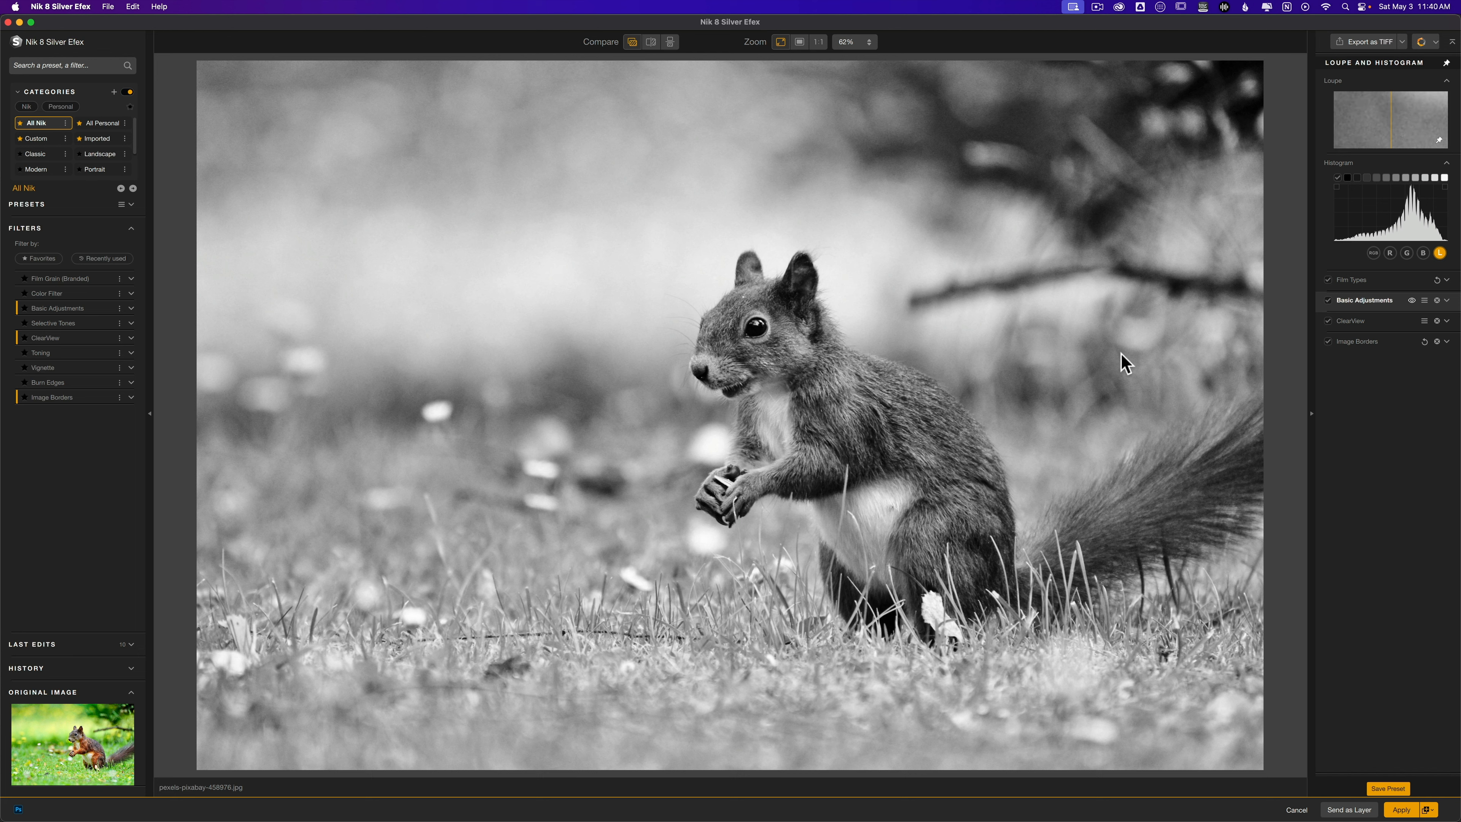
Expand Film Types and lower its Green sensitivity to darken the grass
left_click(1361, 278)
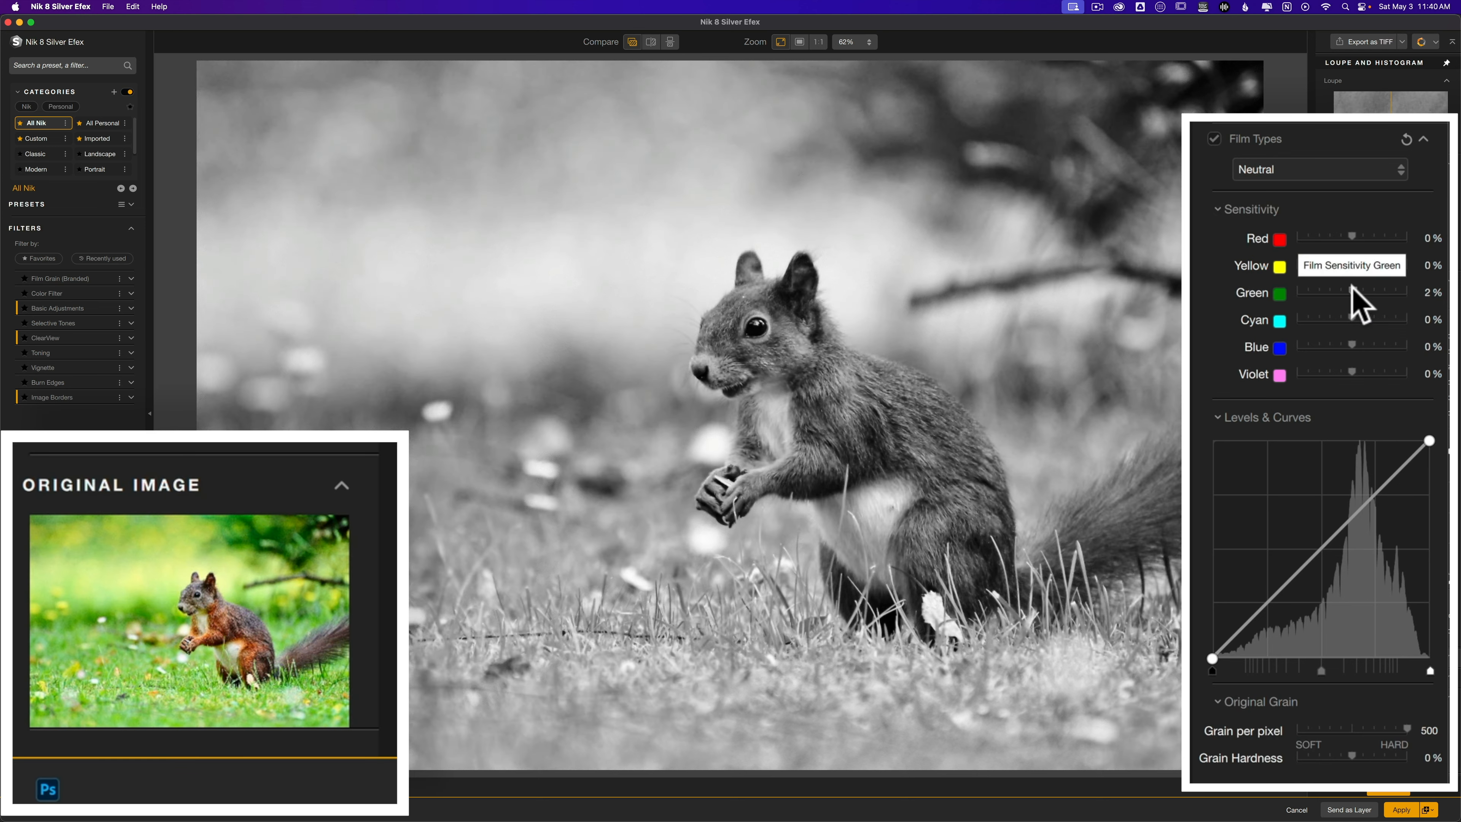
left_click_drag(1355, 288, 1312, 297)
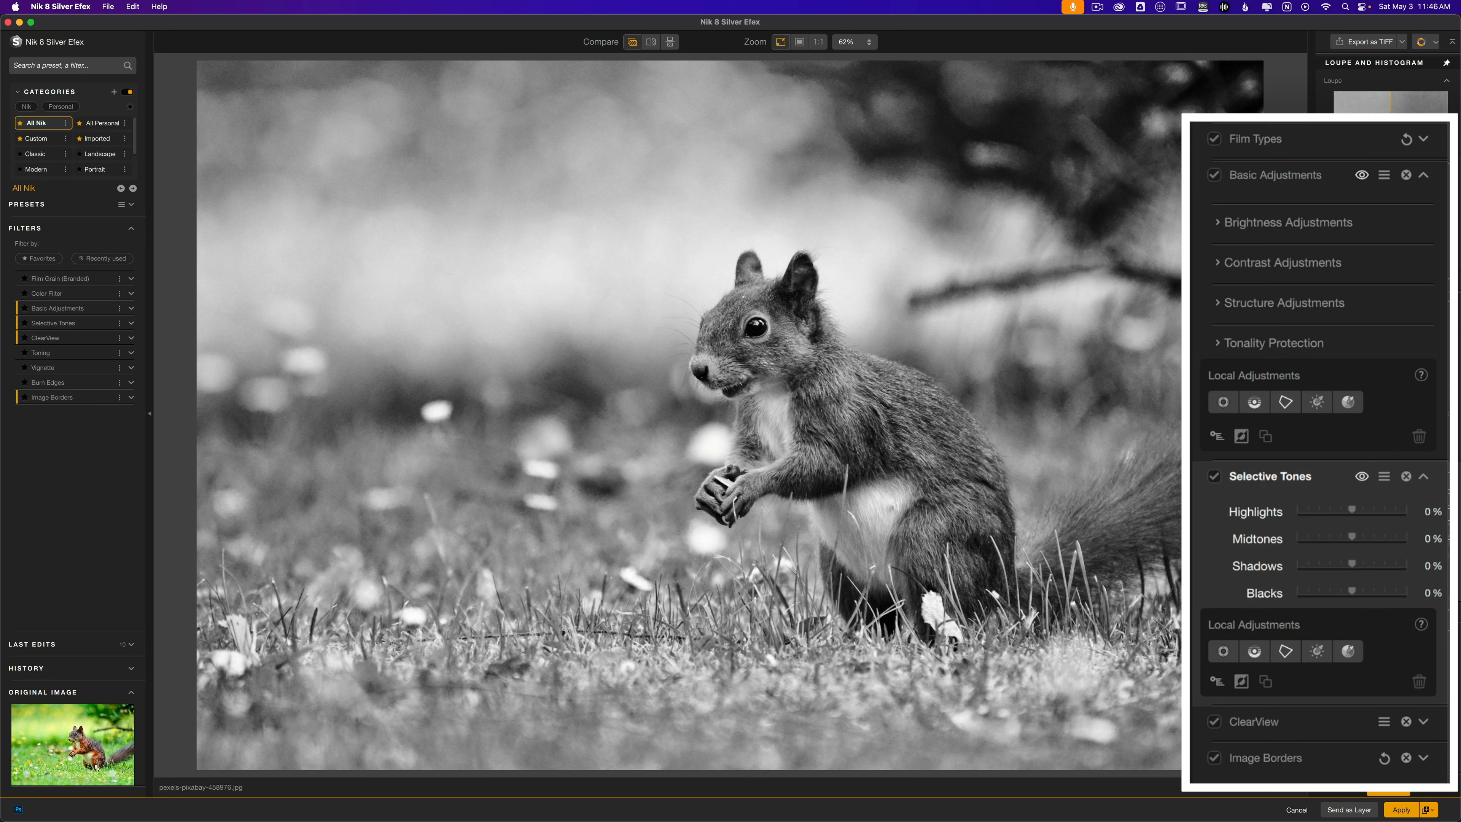
Examine the Structure, Brightness and Contrast Adjustments controls inside the Basic Adjustments filter
left_click(1218, 303)
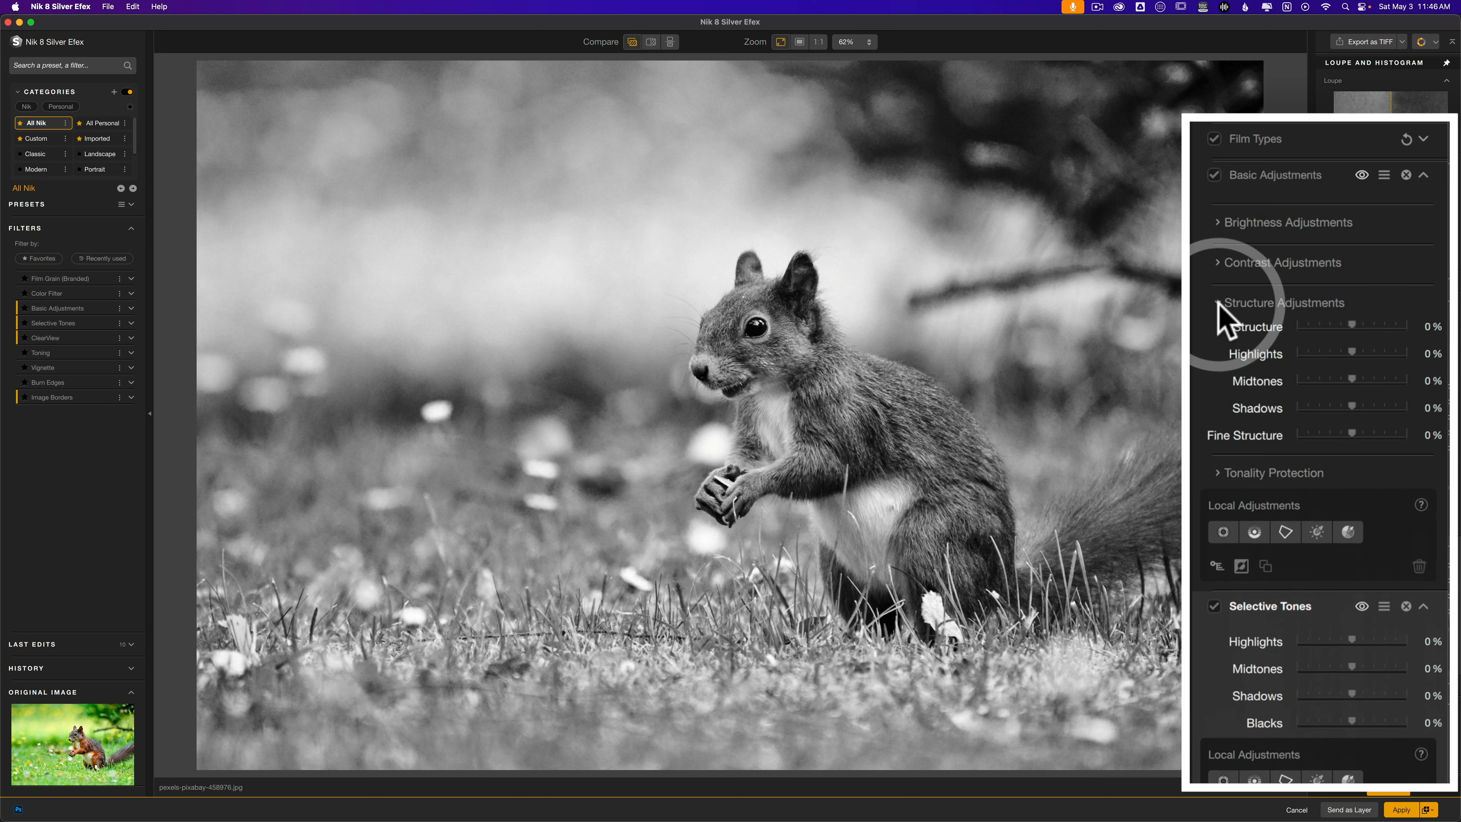
left_click(1216, 305)
left_click(1218, 226)
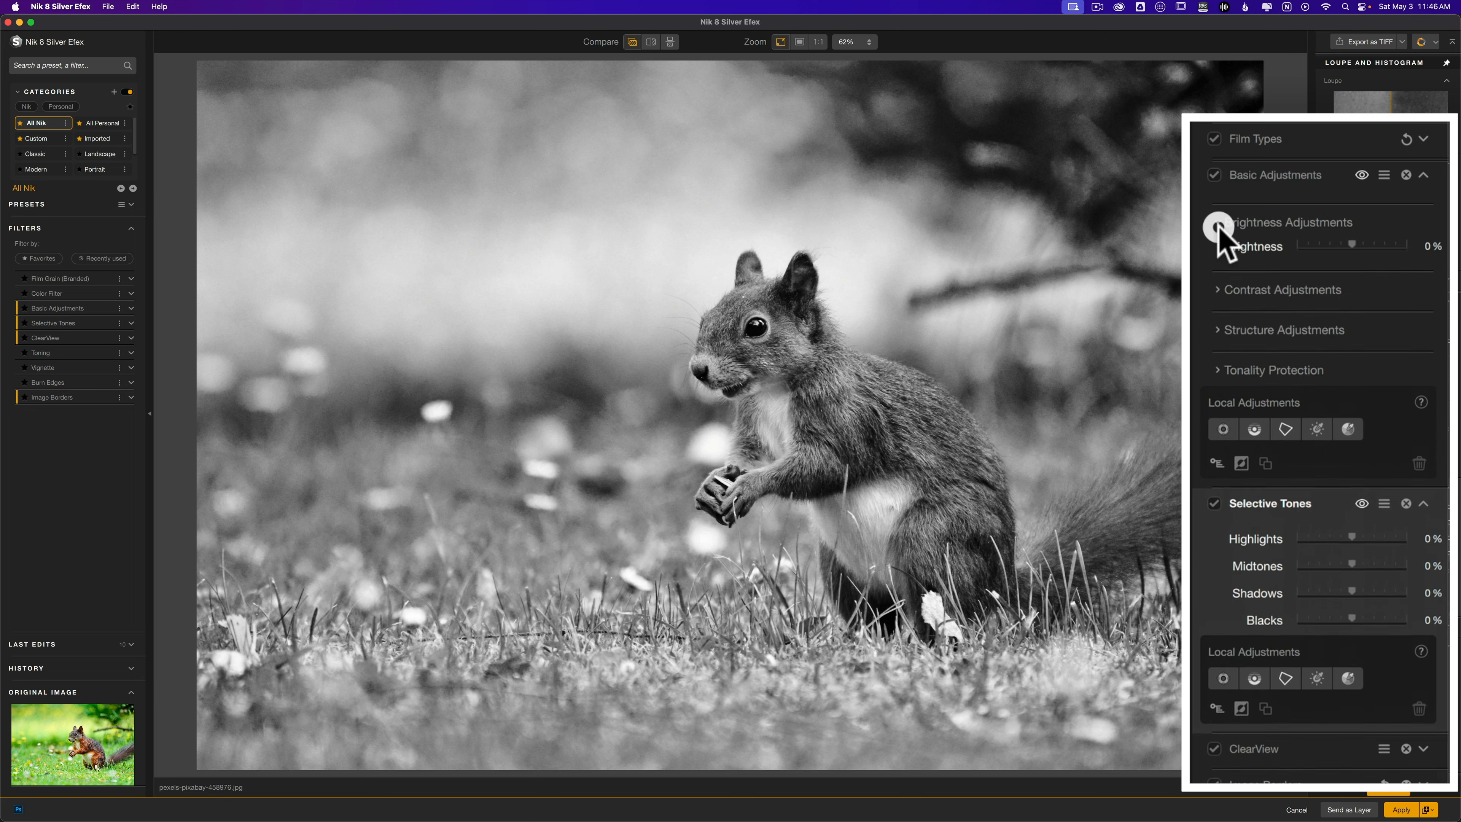
left_click(1218, 226)
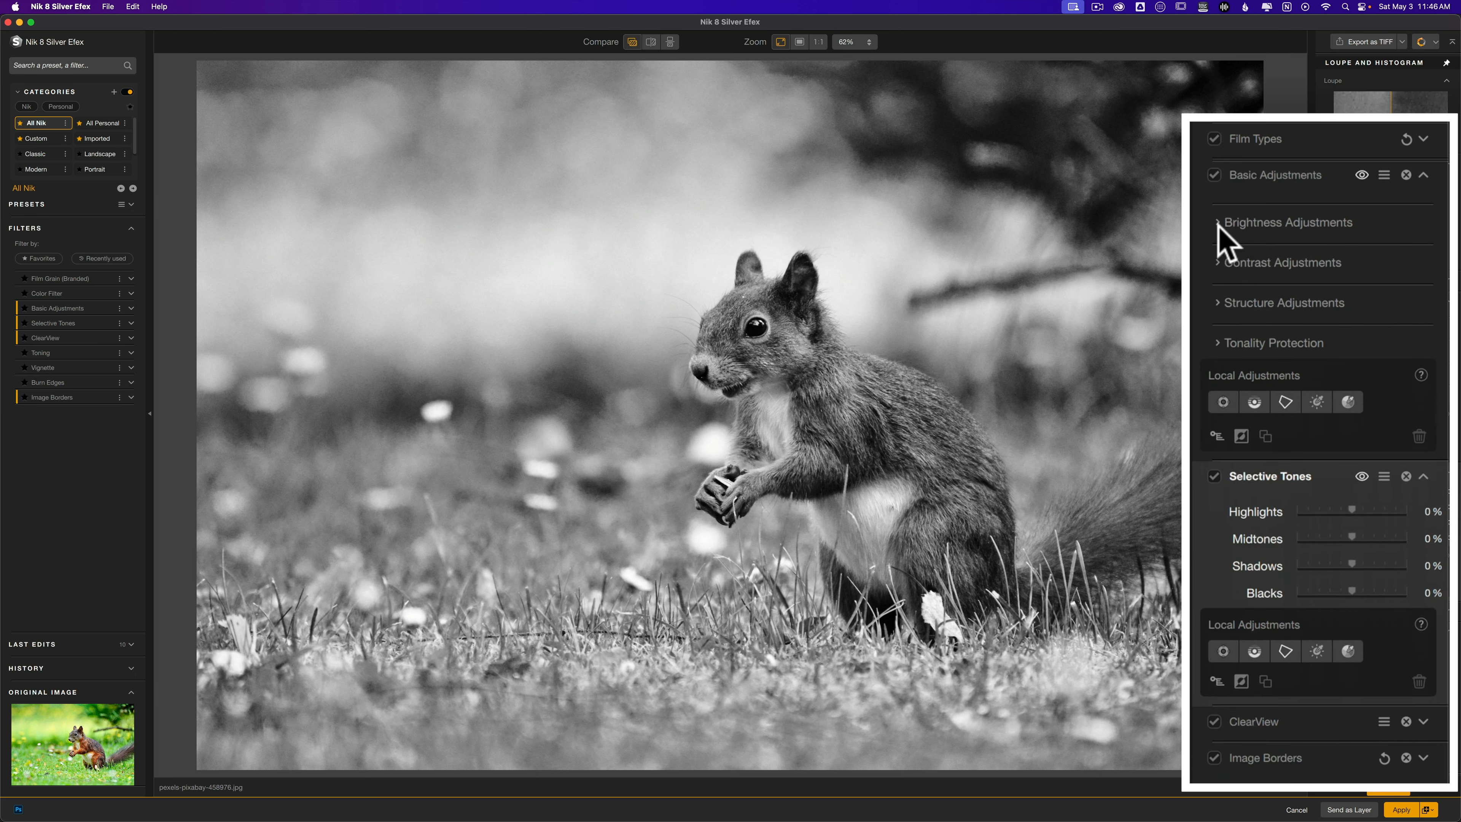
left_click(1218, 223)
left_click(1227, 409)
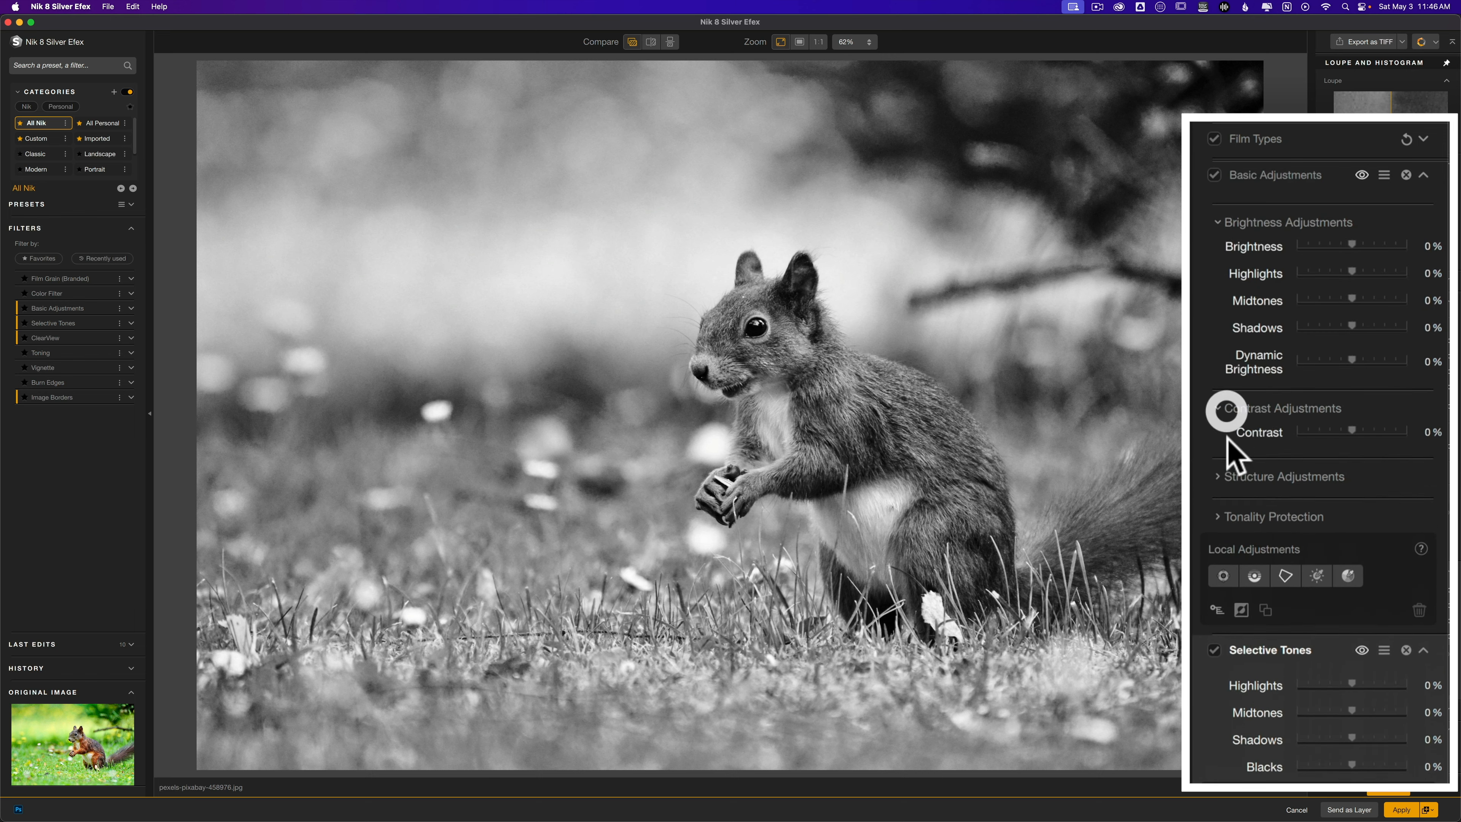
Expand the Structure Adjustments and Tonality Protection groups of the Basic Adjustments filter to view their sliders
left_click(1225, 555)
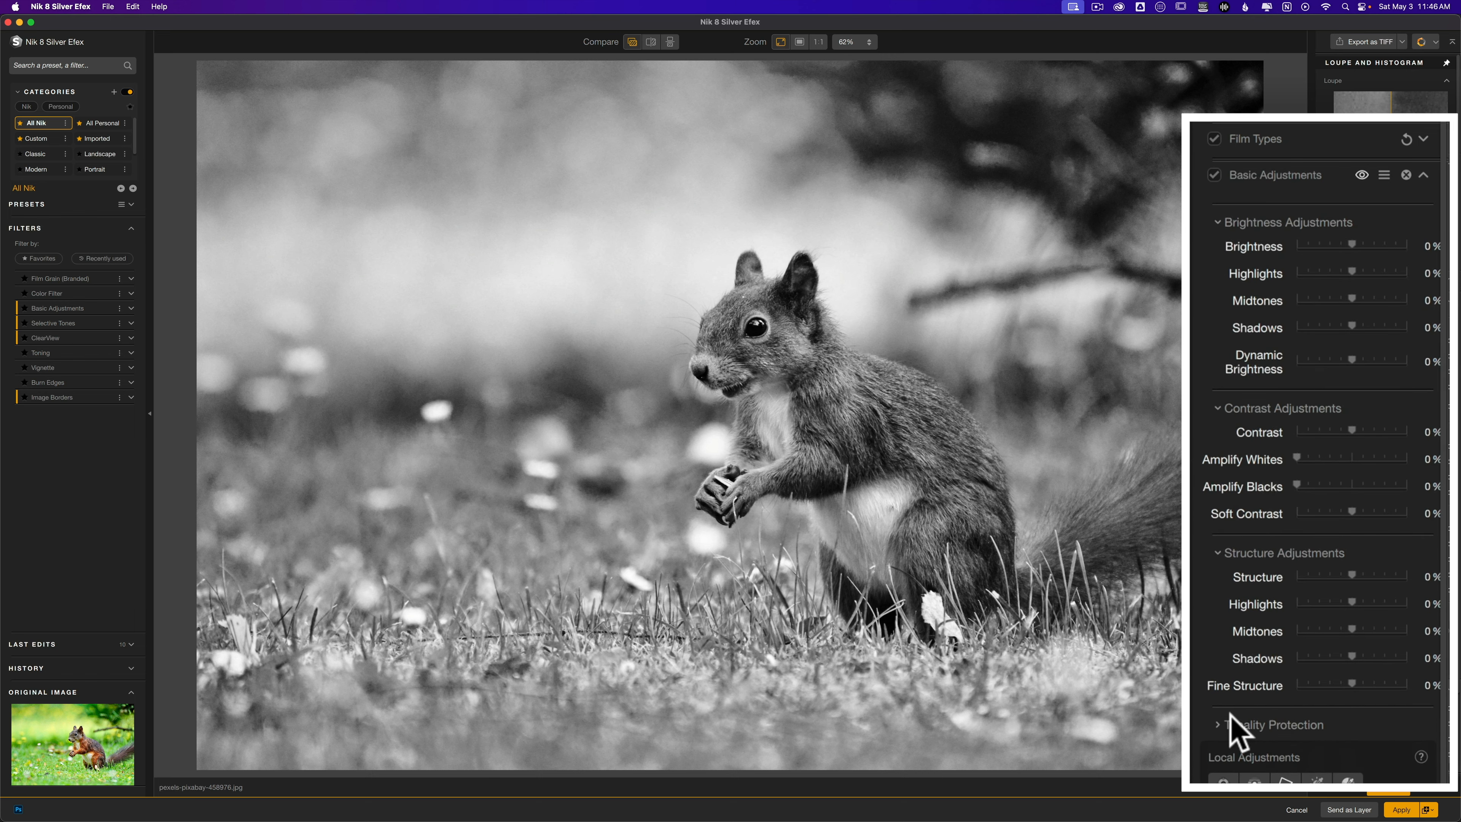
left_click(1226, 720)
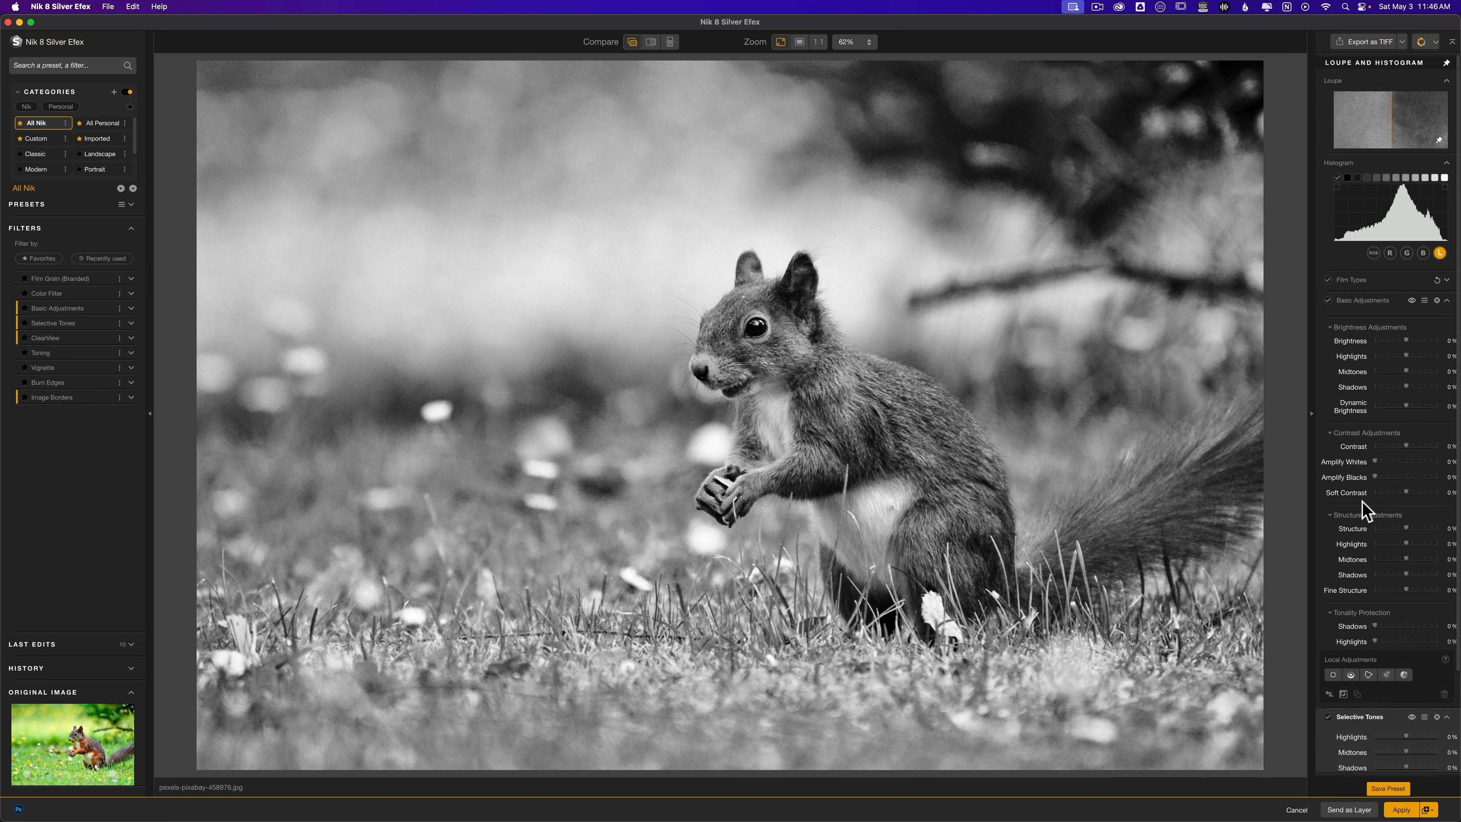
Collapse the Brightness, Structure, Contrast and Tonality Protection groups inside the Basic Adjustments filter
left_click(1331, 328)
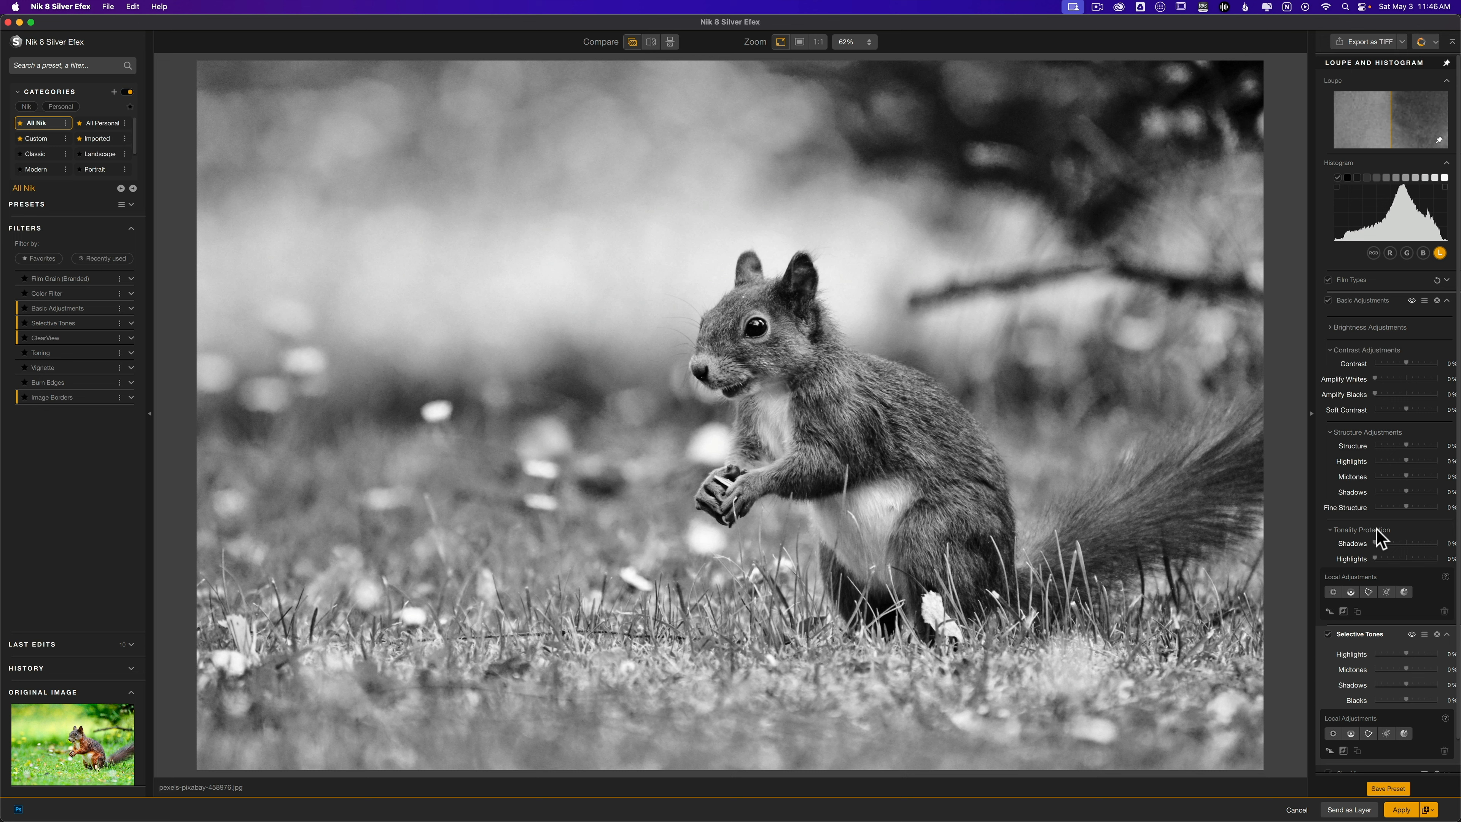
left_click(1330, 432)
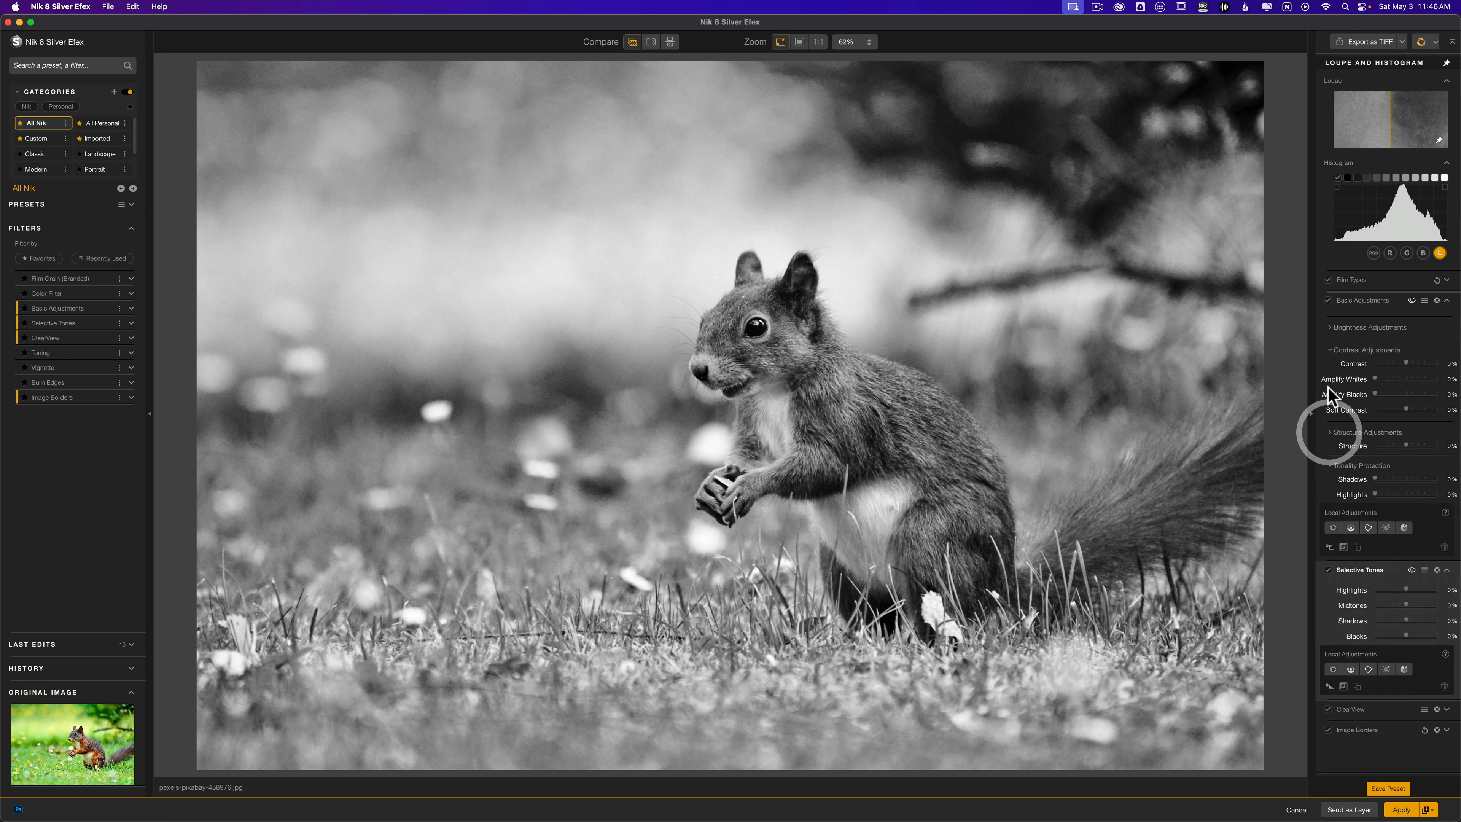
left_click(1333, 350)
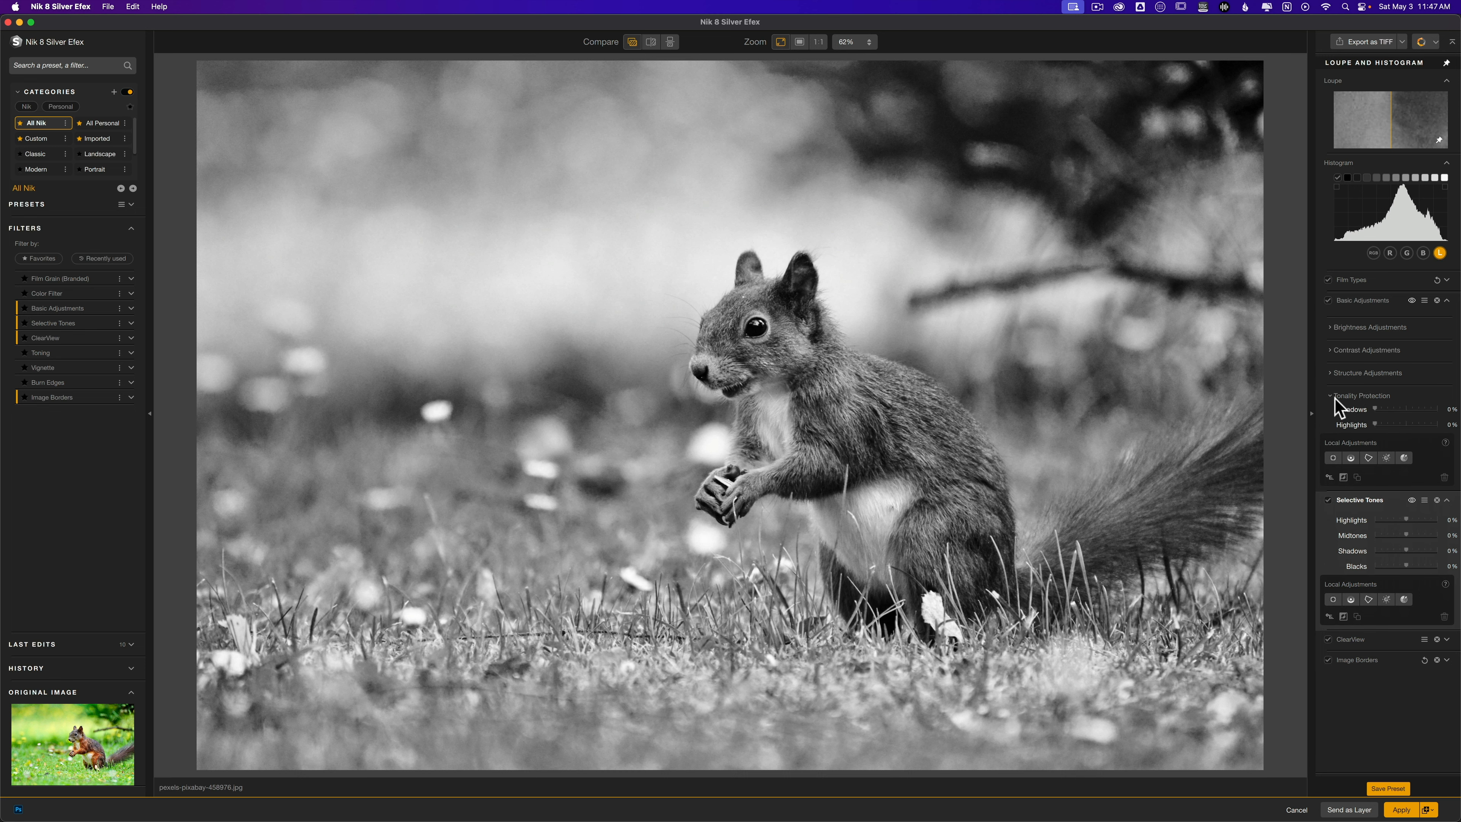
left_click(1334, 396)
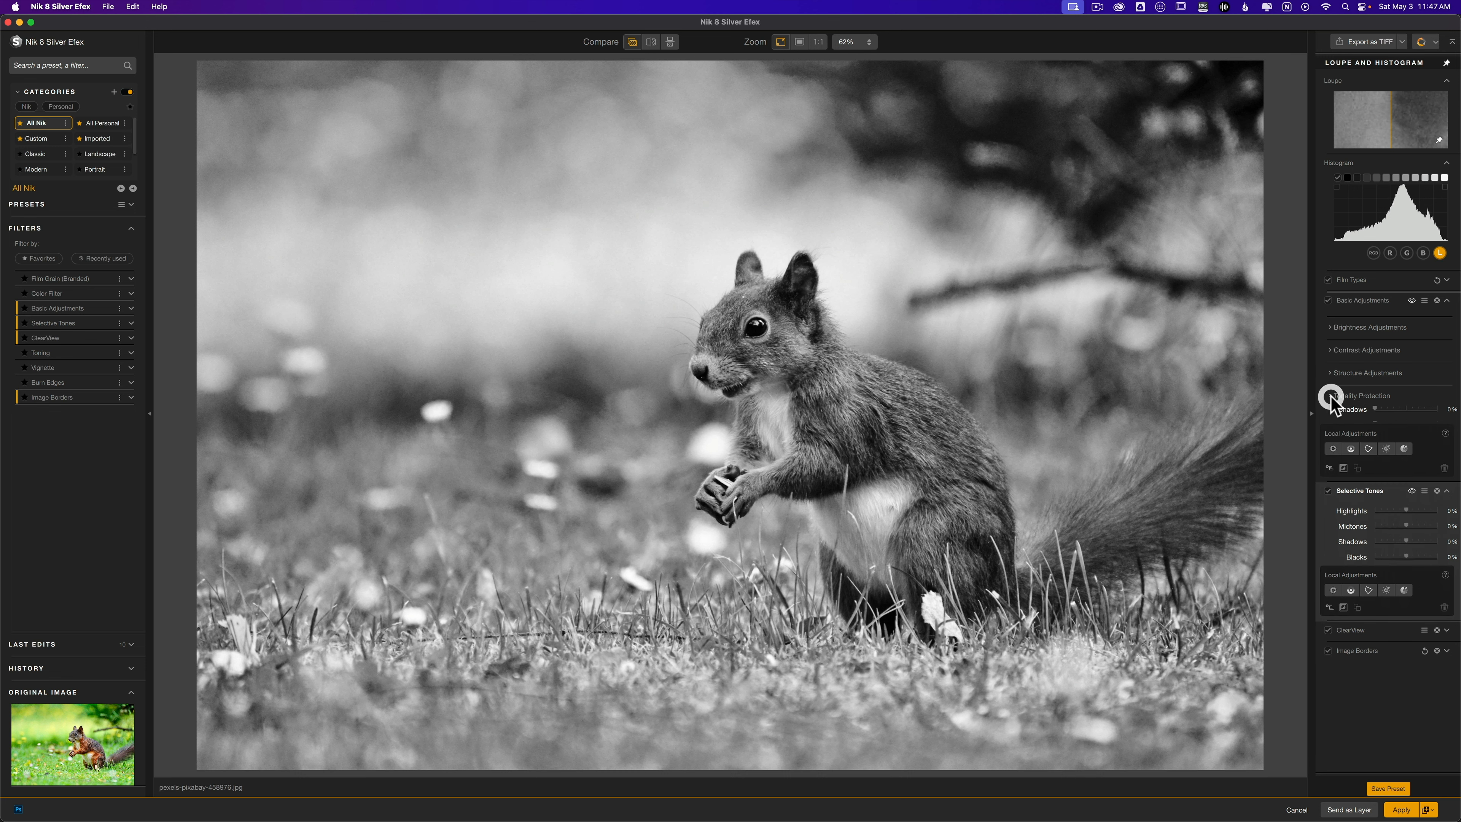